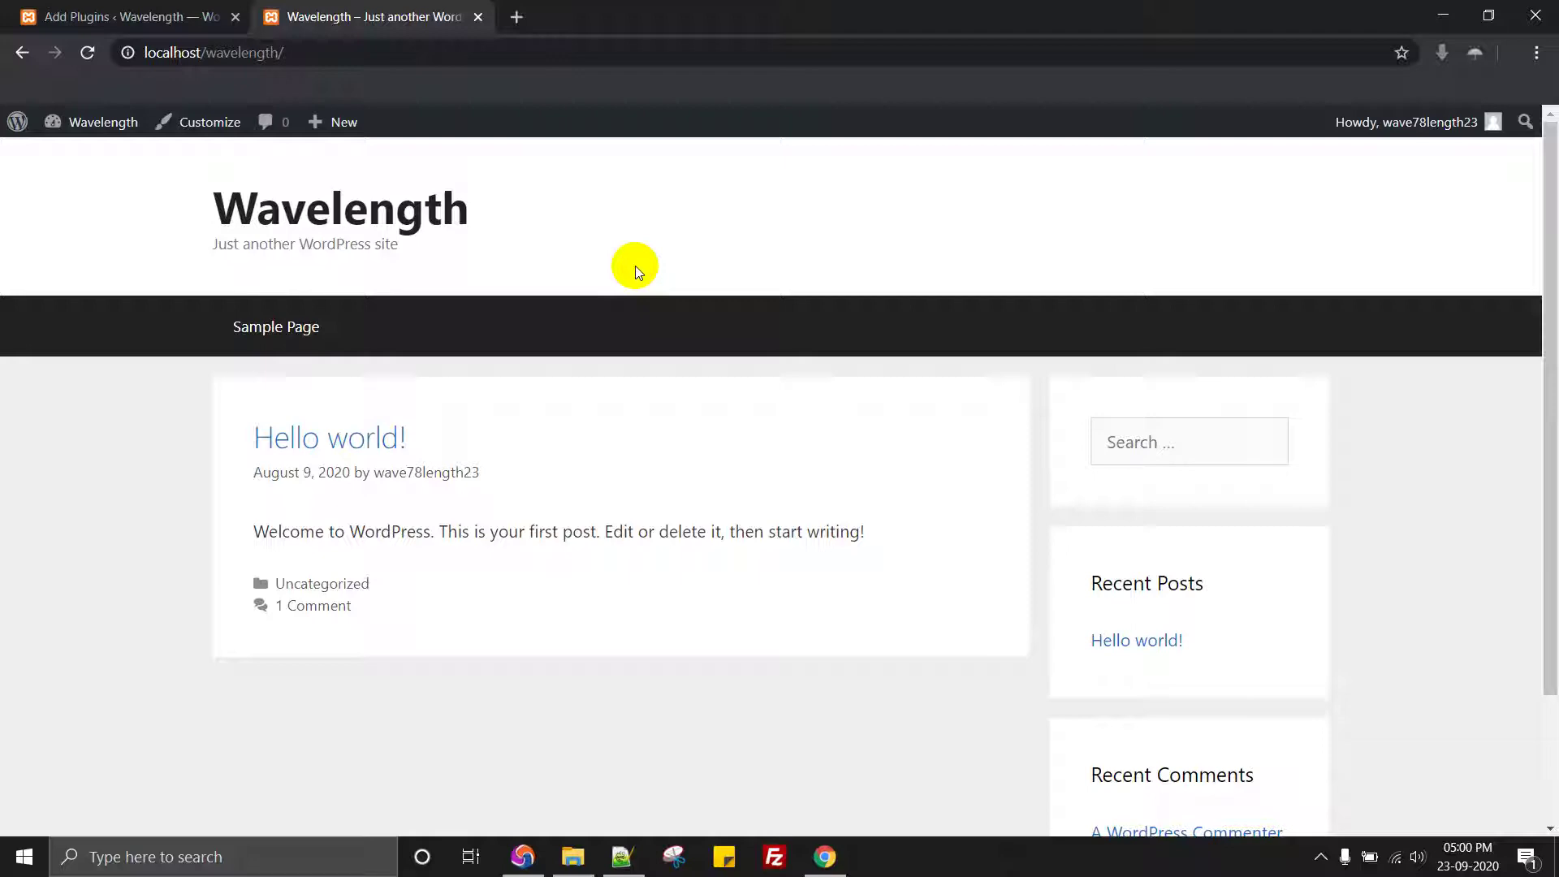
# Step: Search the plugin directory for 'Loginizer' (9 results) and begin installing the Loginizer plugin
pyautogui.click(130, 10)
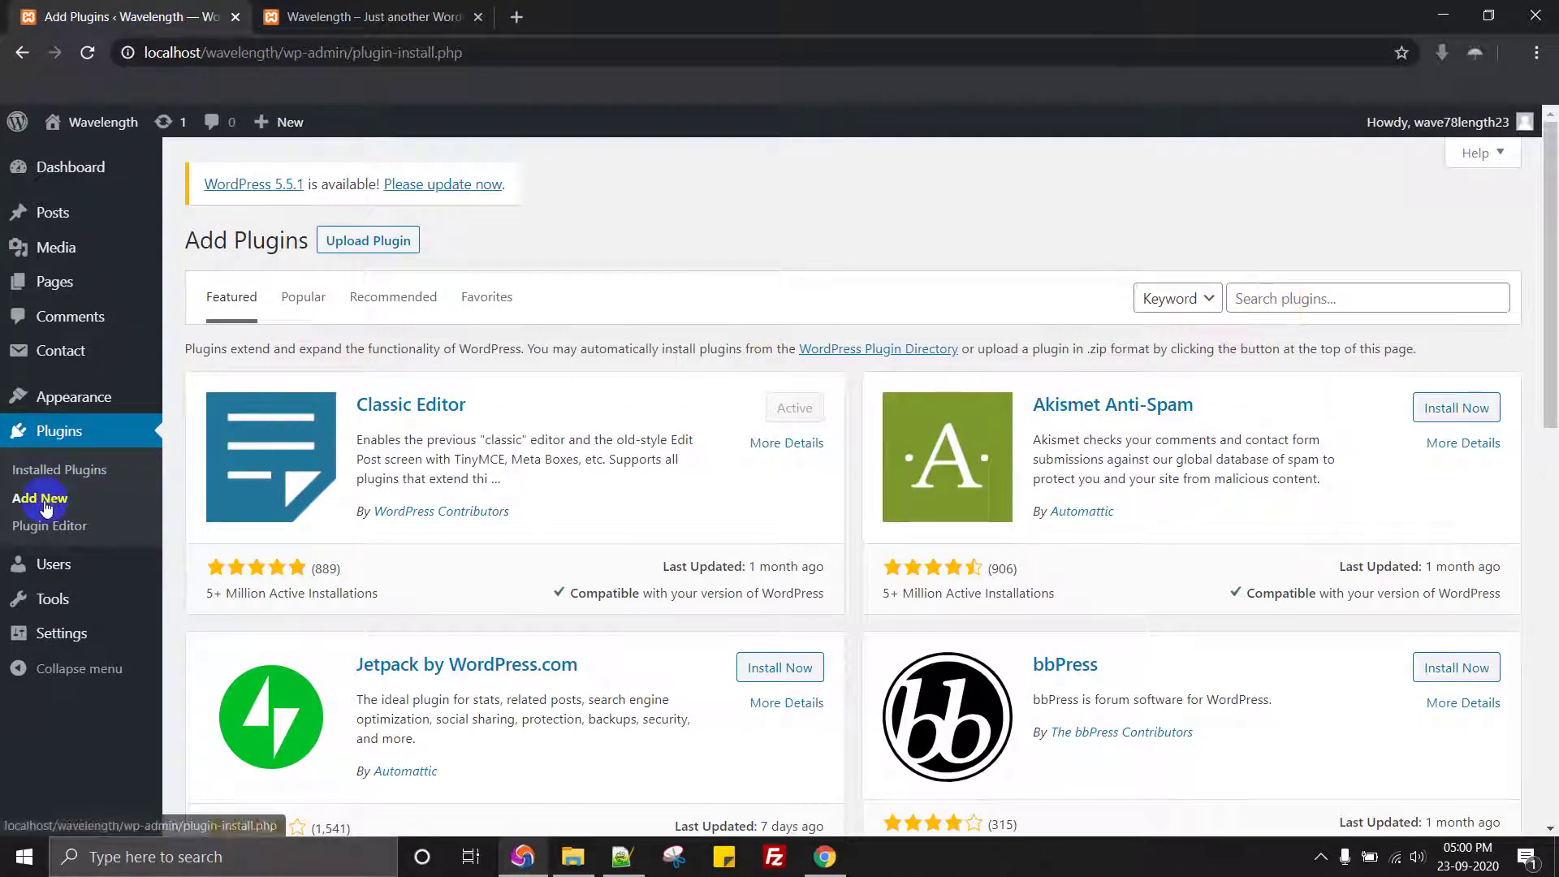
pyautogui.click(1309, 307)
pyautogui.write('Loginizer')
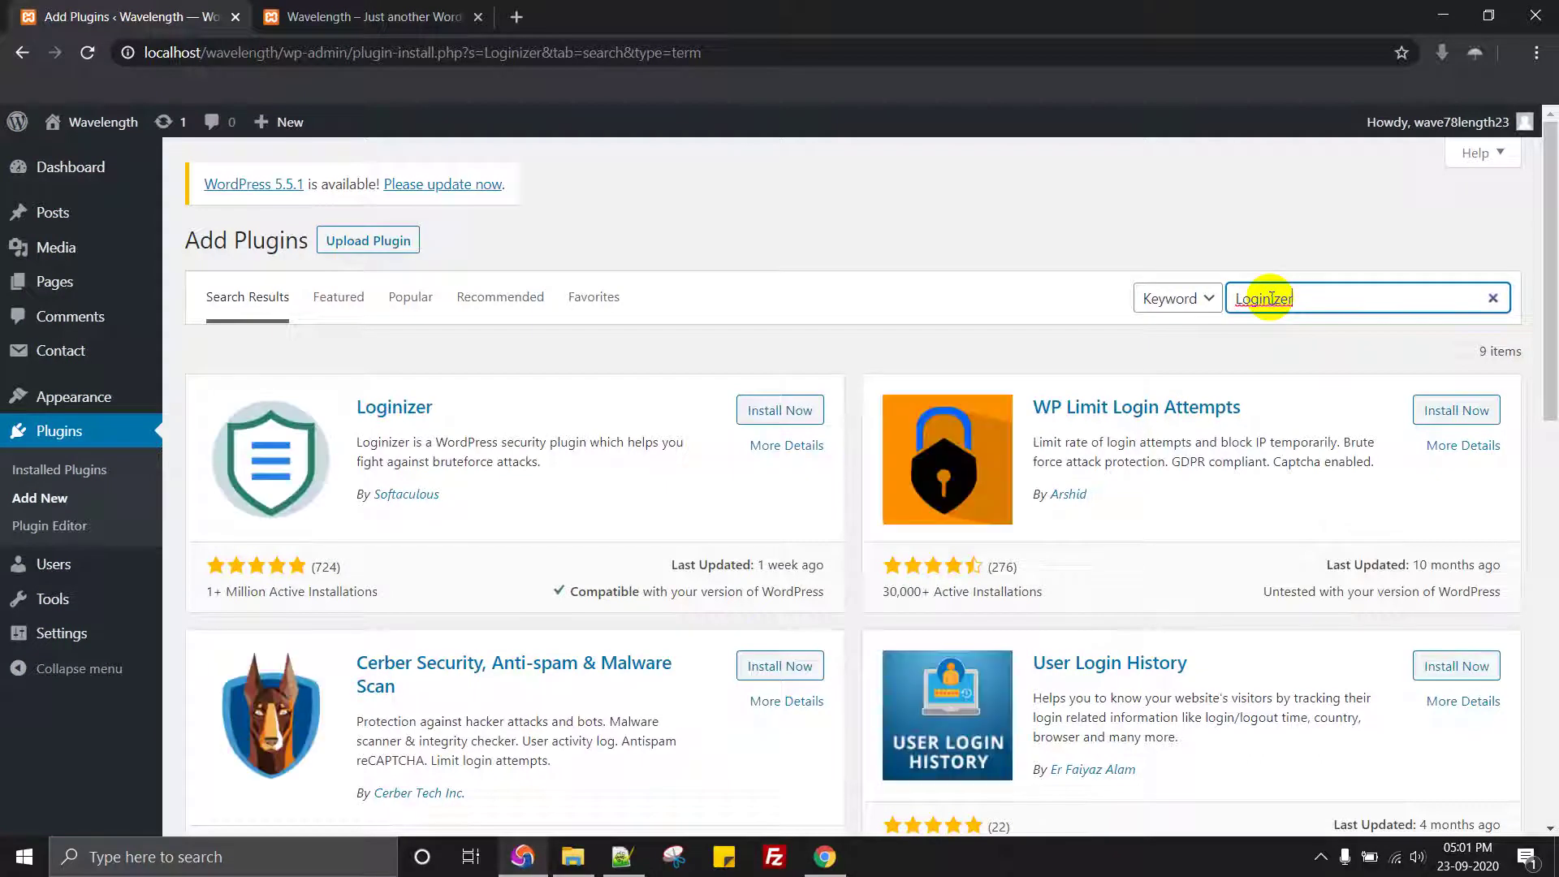
pyautogui.click(781, 414)
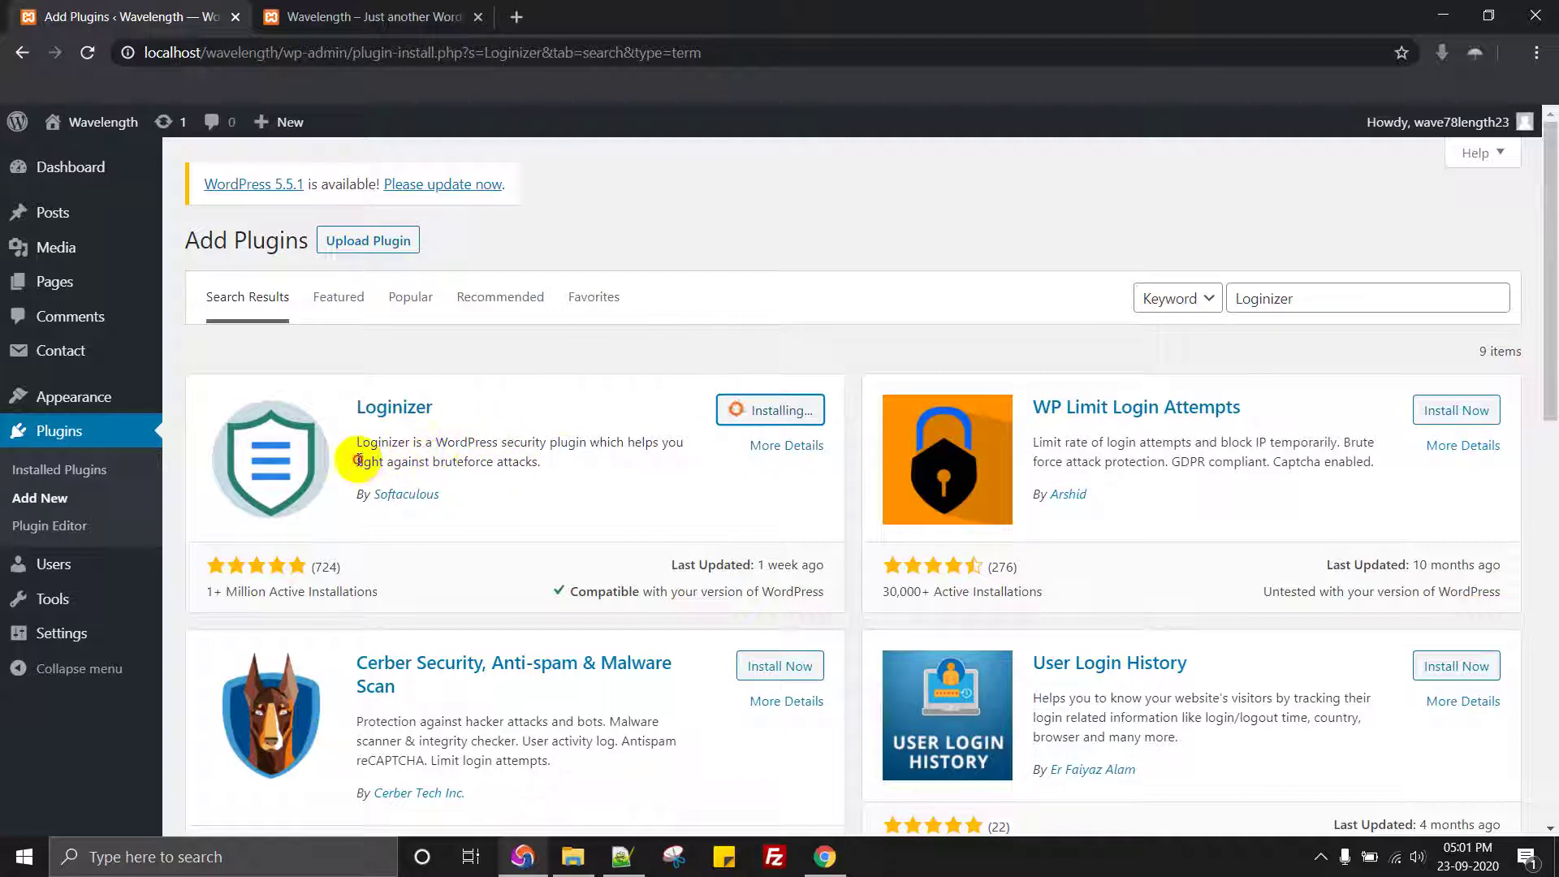
# Step: While the install runs, highlight the bruteforce phrase and check the localhost/wavelength site address
pyautogui.moveTo(357, 461); pyautogui.dragTo(571, 461)
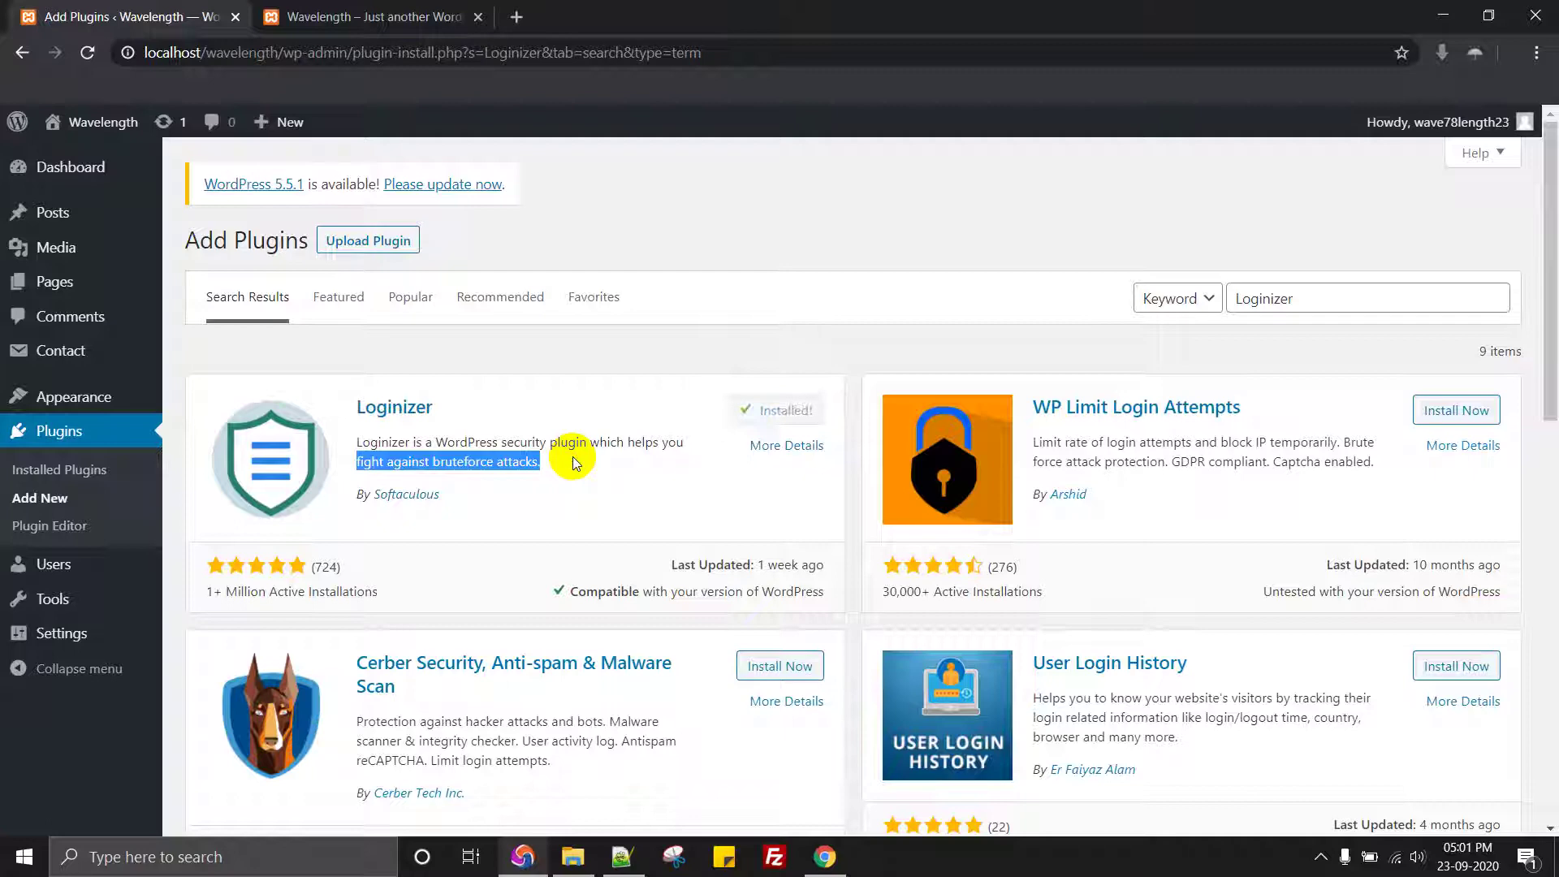
pyautogui.click(369, 16)
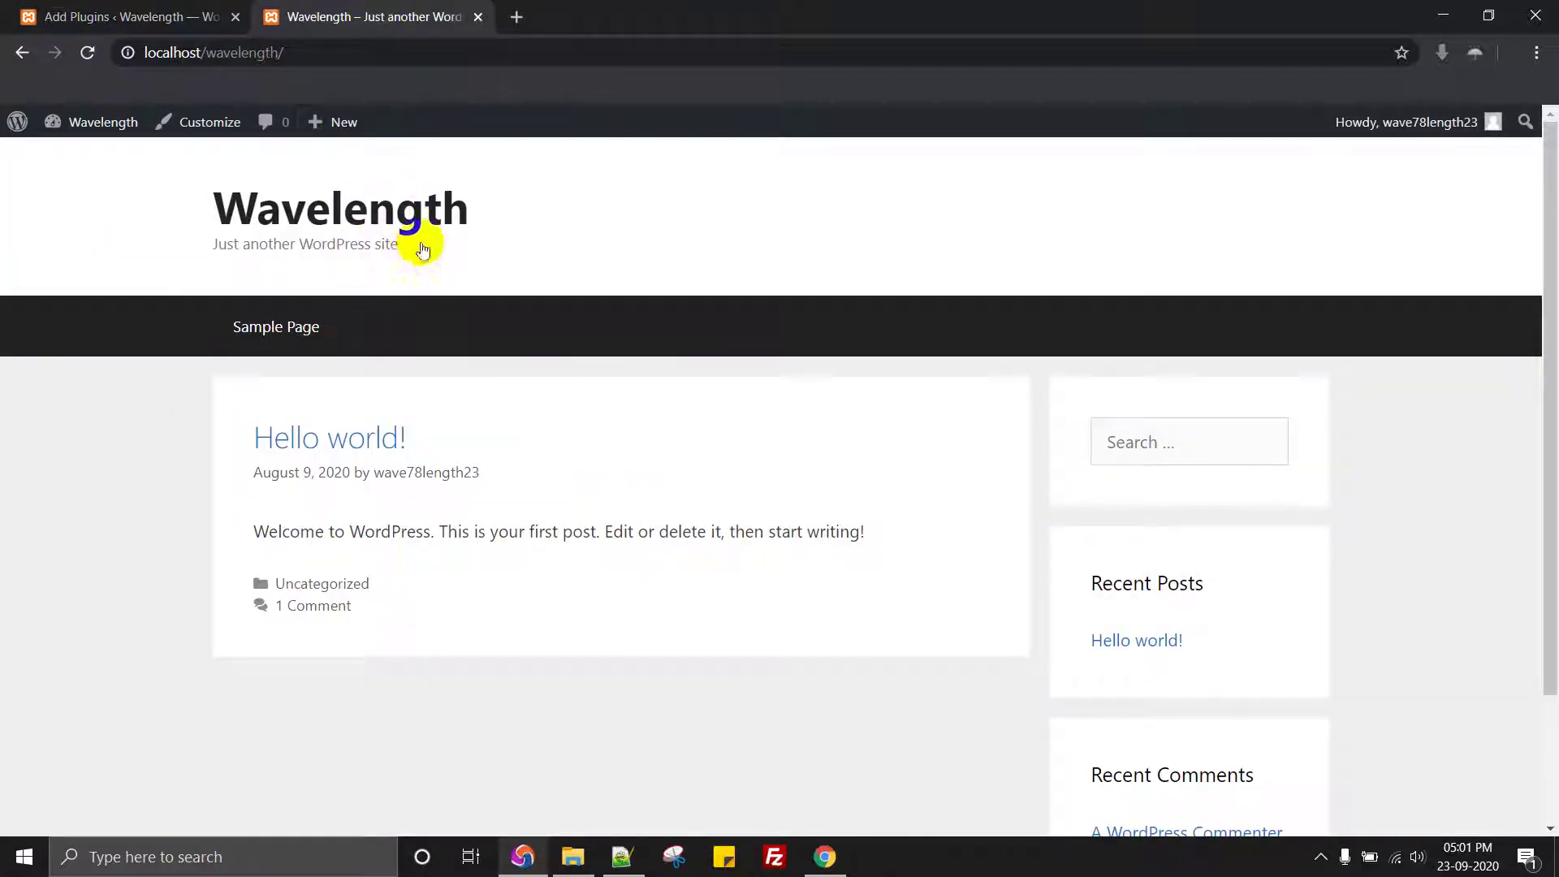
pyautogui.click(365, 45)
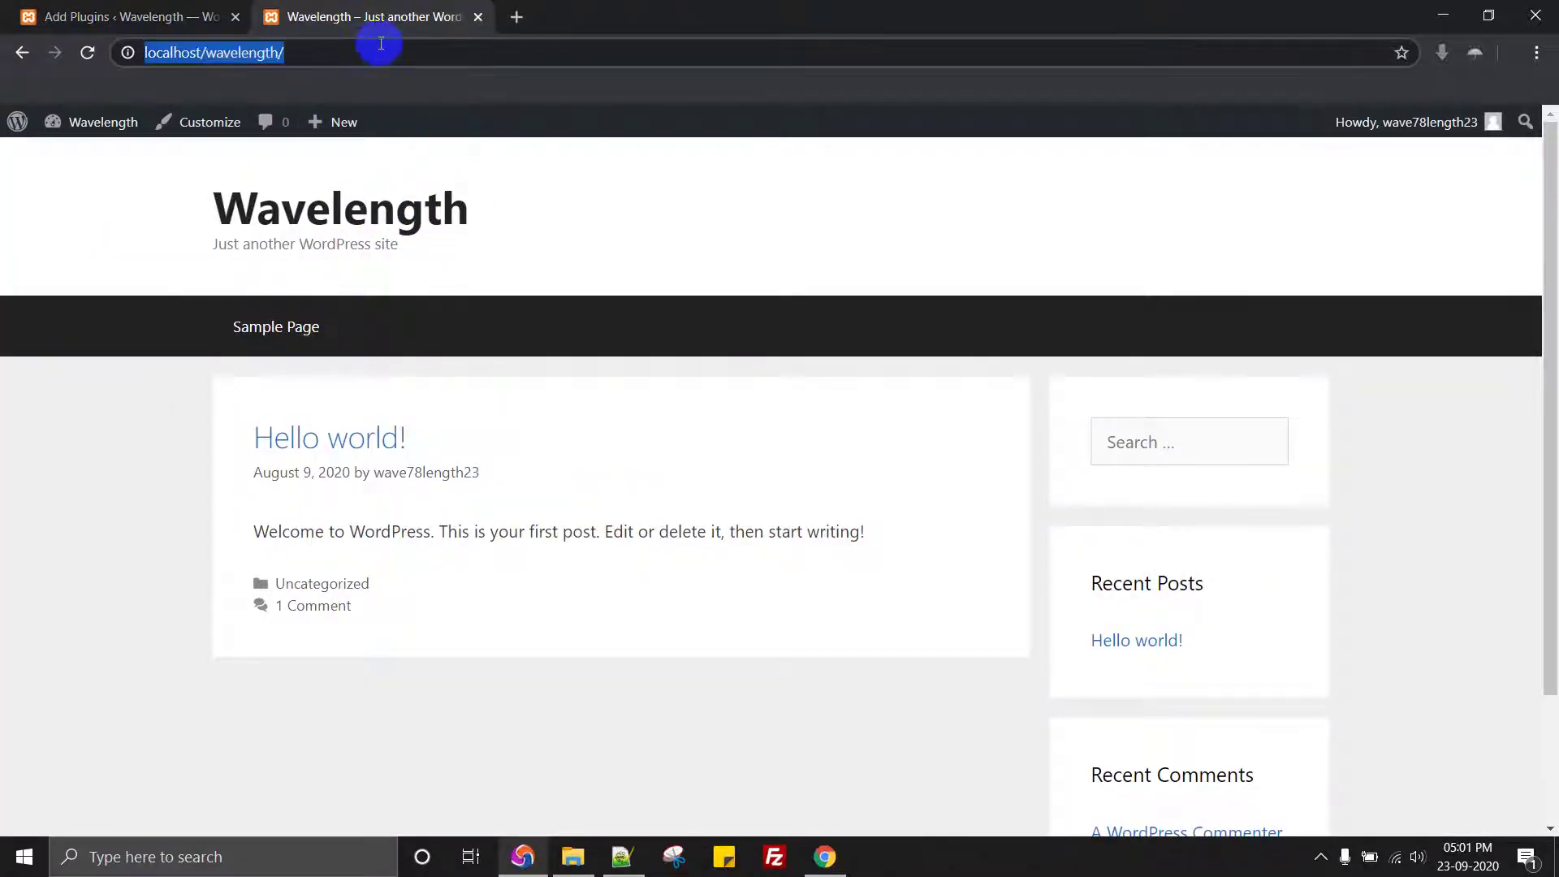
pyautogui.click(199, 16)
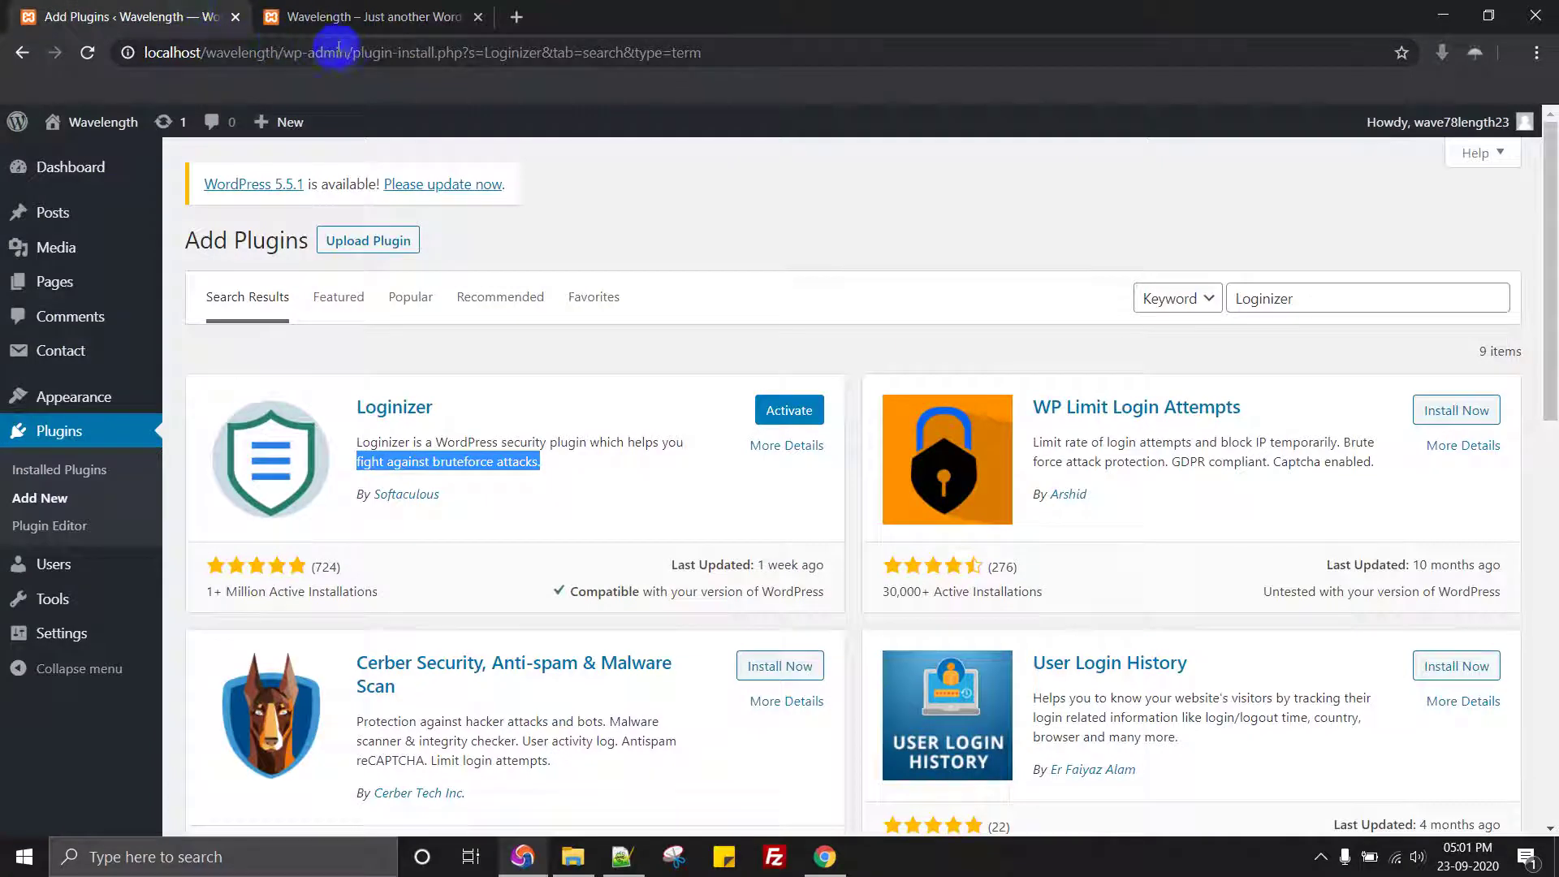
pyautogui.moveTo(348, 52); pyautogui.dragTo(144, 52)
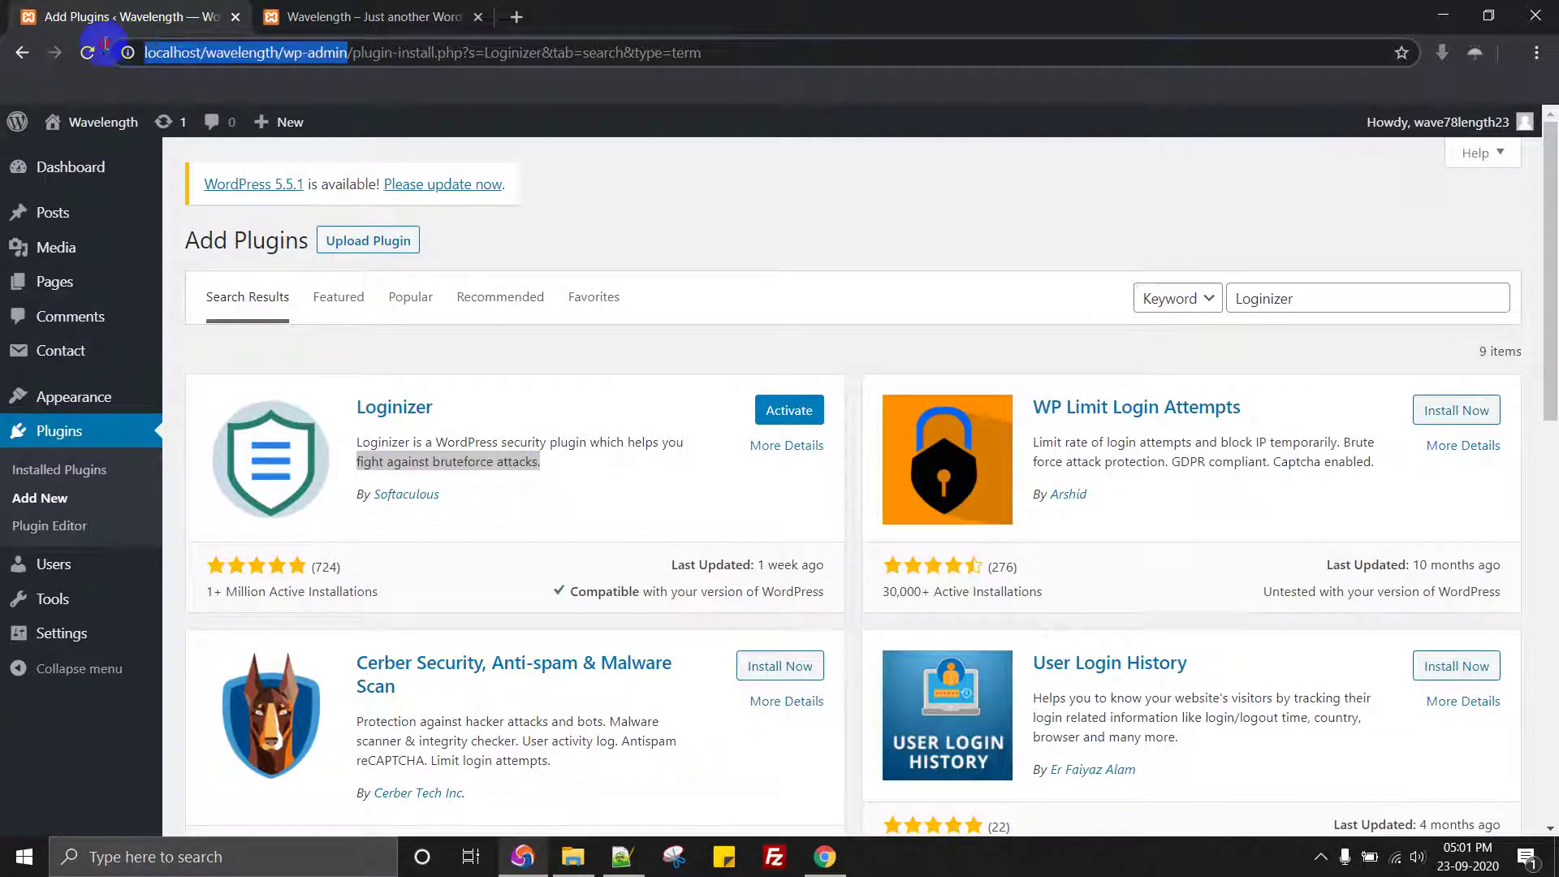
pyautogui.click(705, 193)
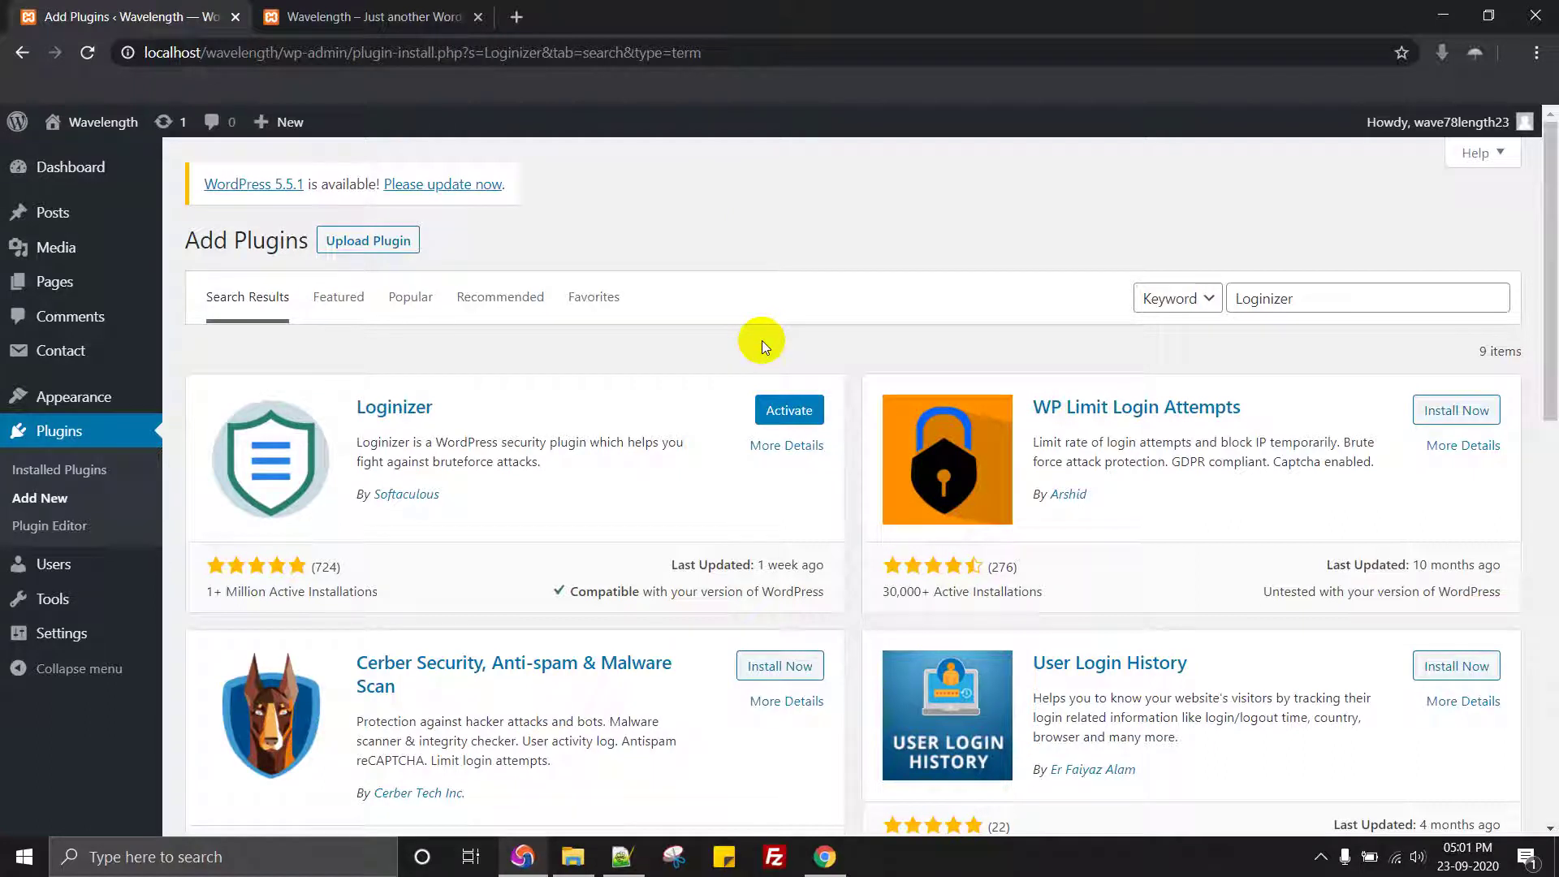
# Step: Read through the Loginizer description until the install finishes and Activate appears
pyautogui.doubleClick(461, 461)
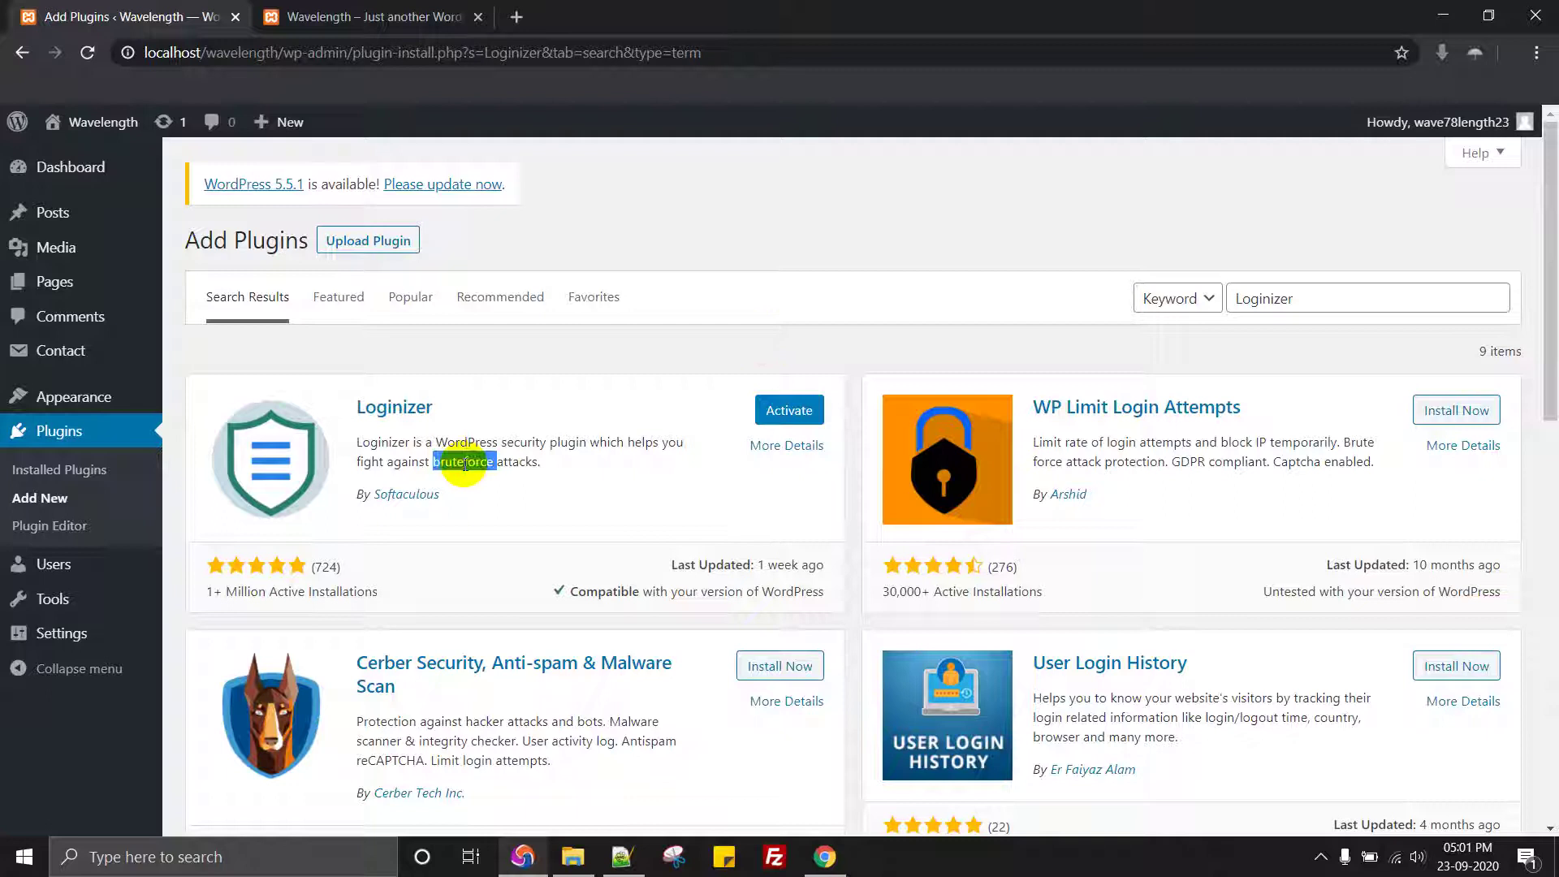
pyautogui.moveTo(432, 462)
pyautogui.mouseDown()
pyautogui.moveTo(538, 462)
pyautogui.moveTo(425, 460)
pyautogui.mouseUp()
pyautogui.click(553, 489)
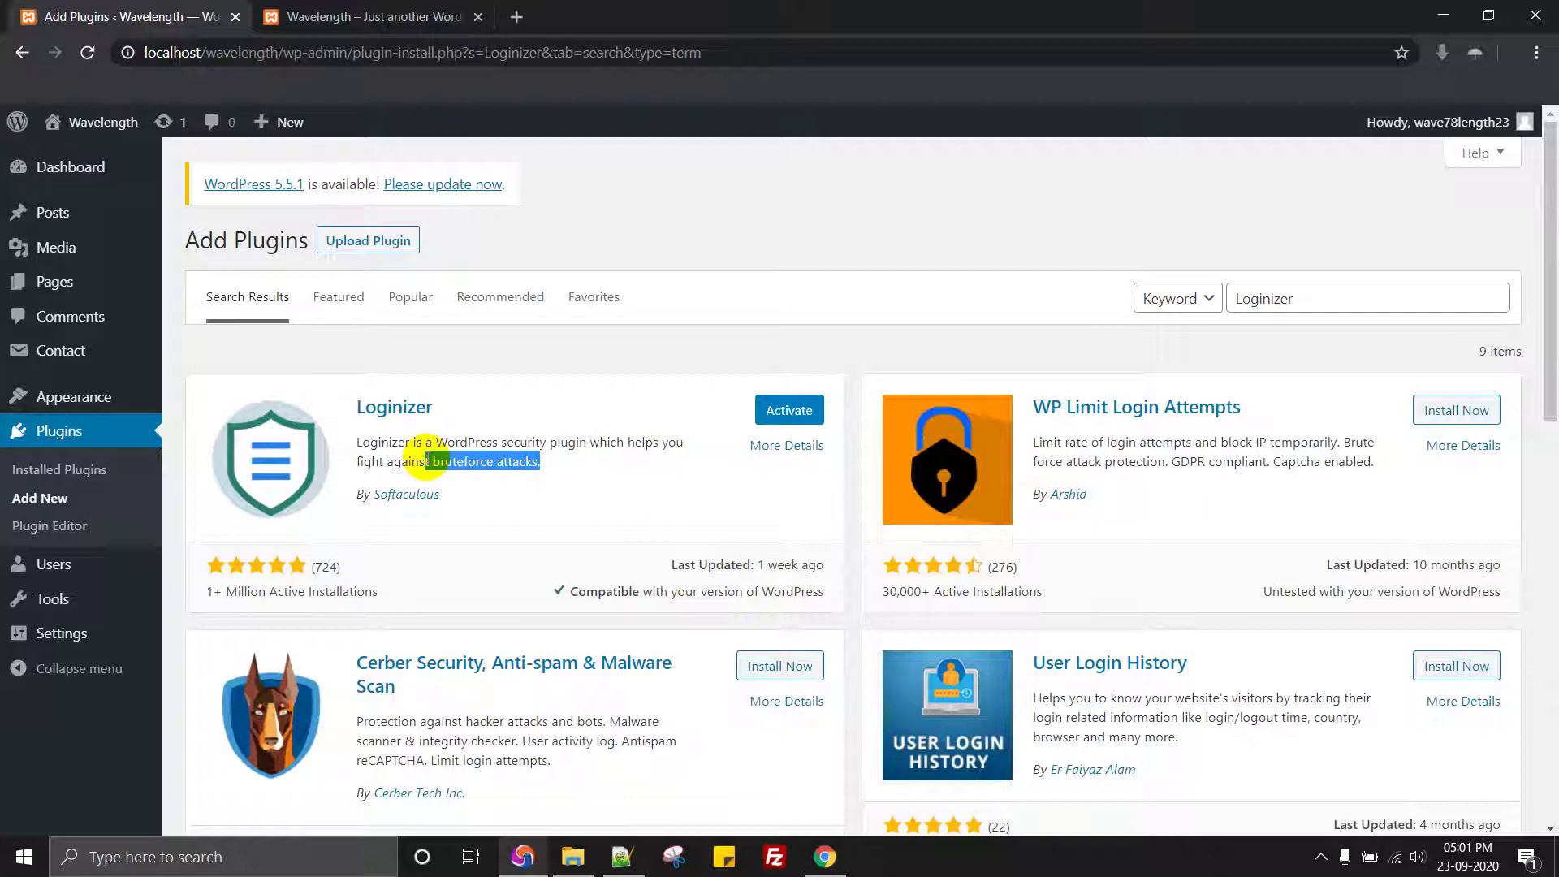
pyautogui.tripleClick(552, 442)
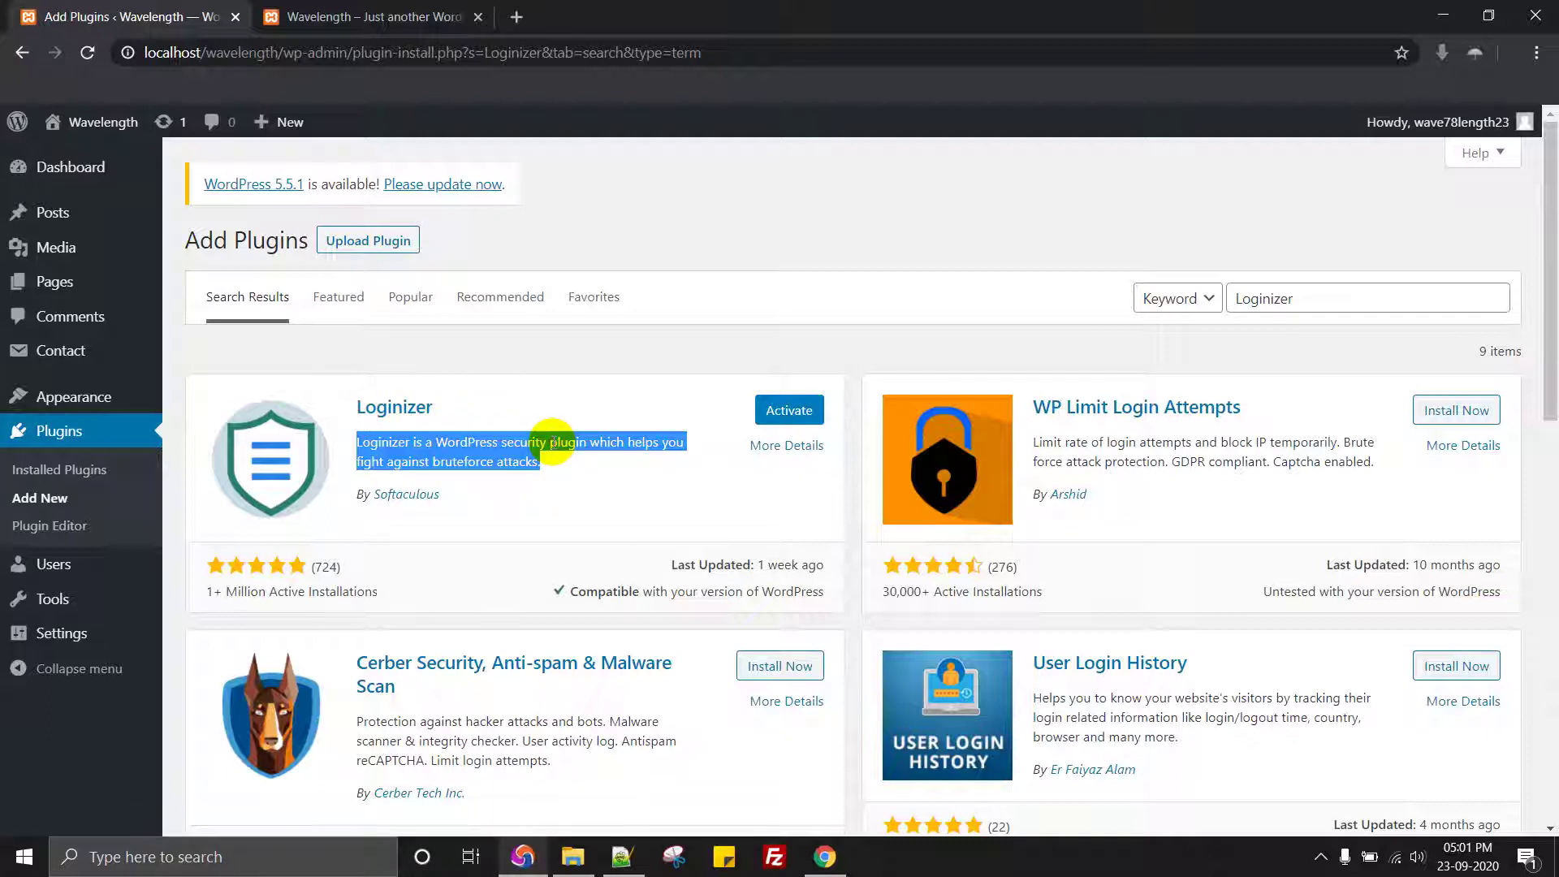
pyautogui.click(572, 435)
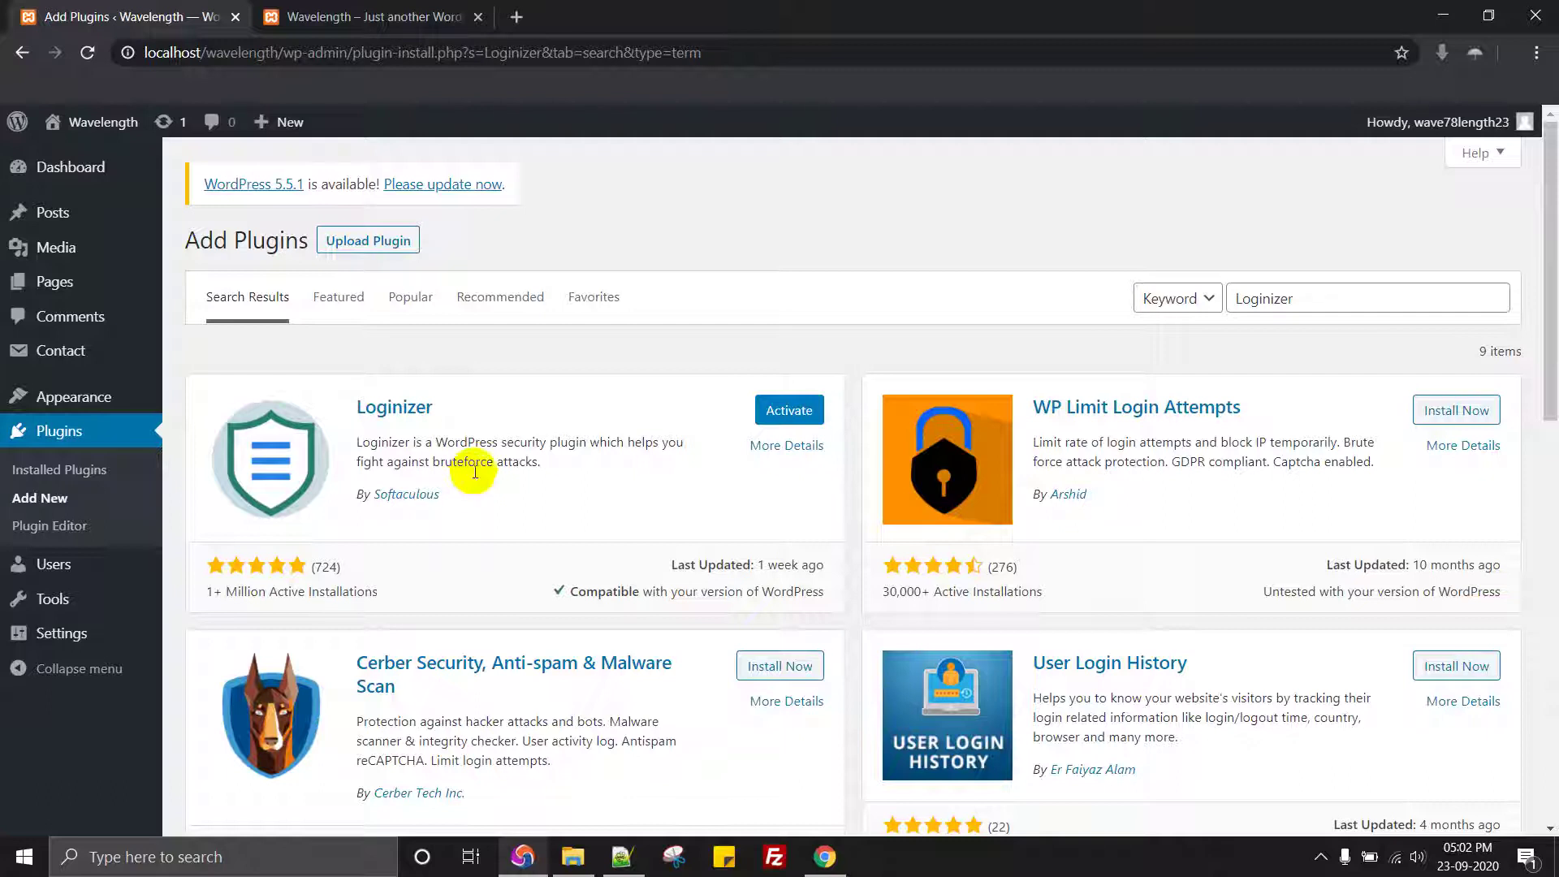
pyautogui.tripleClick(491, 447)
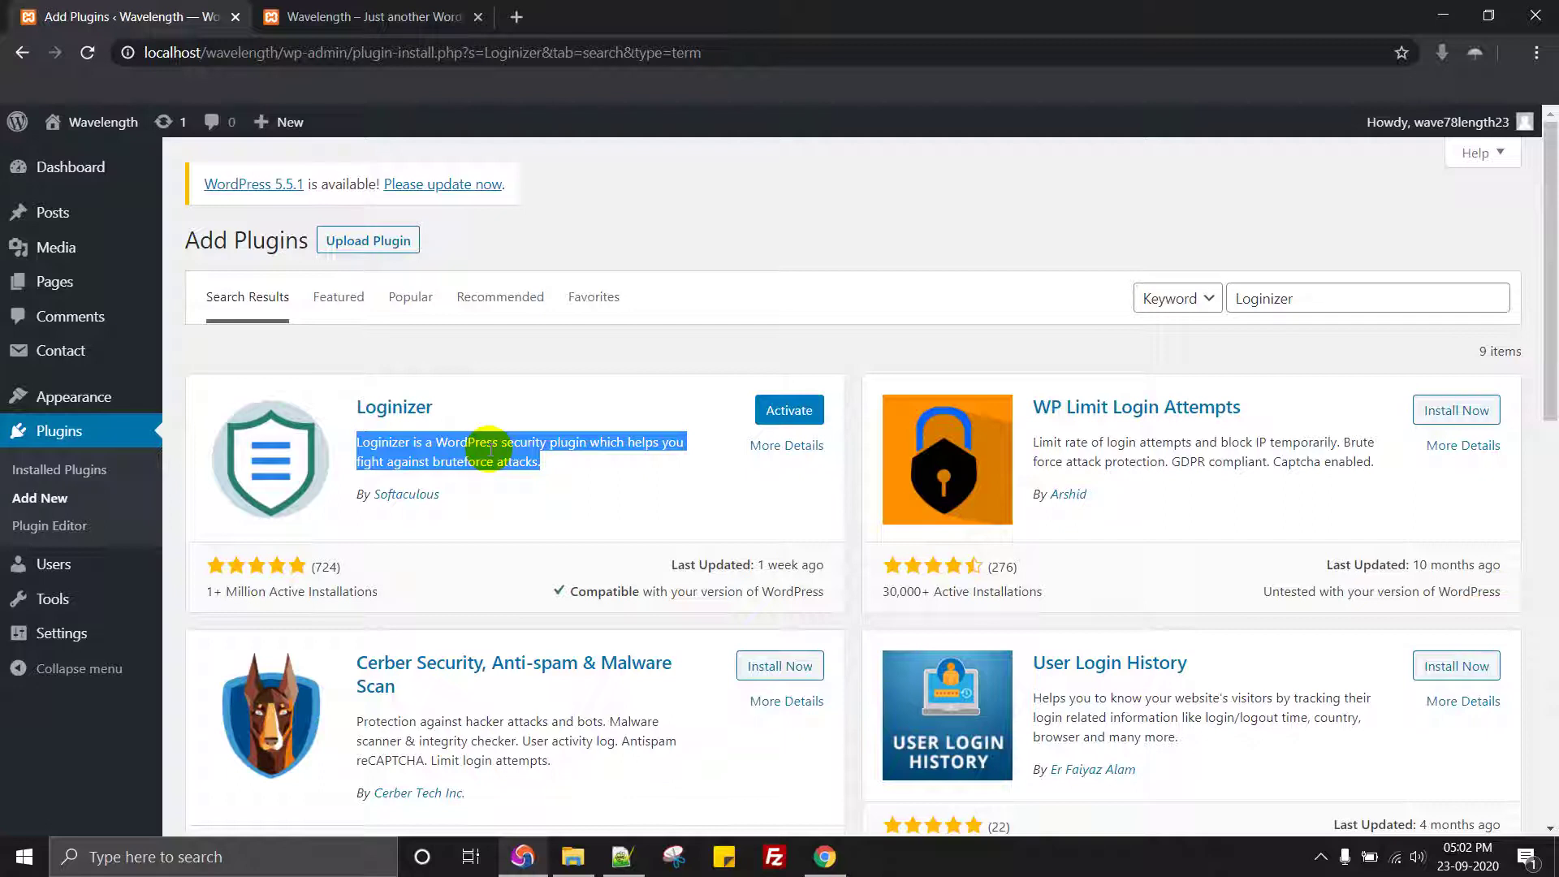
pyautogui.doubleClick(495, 441)
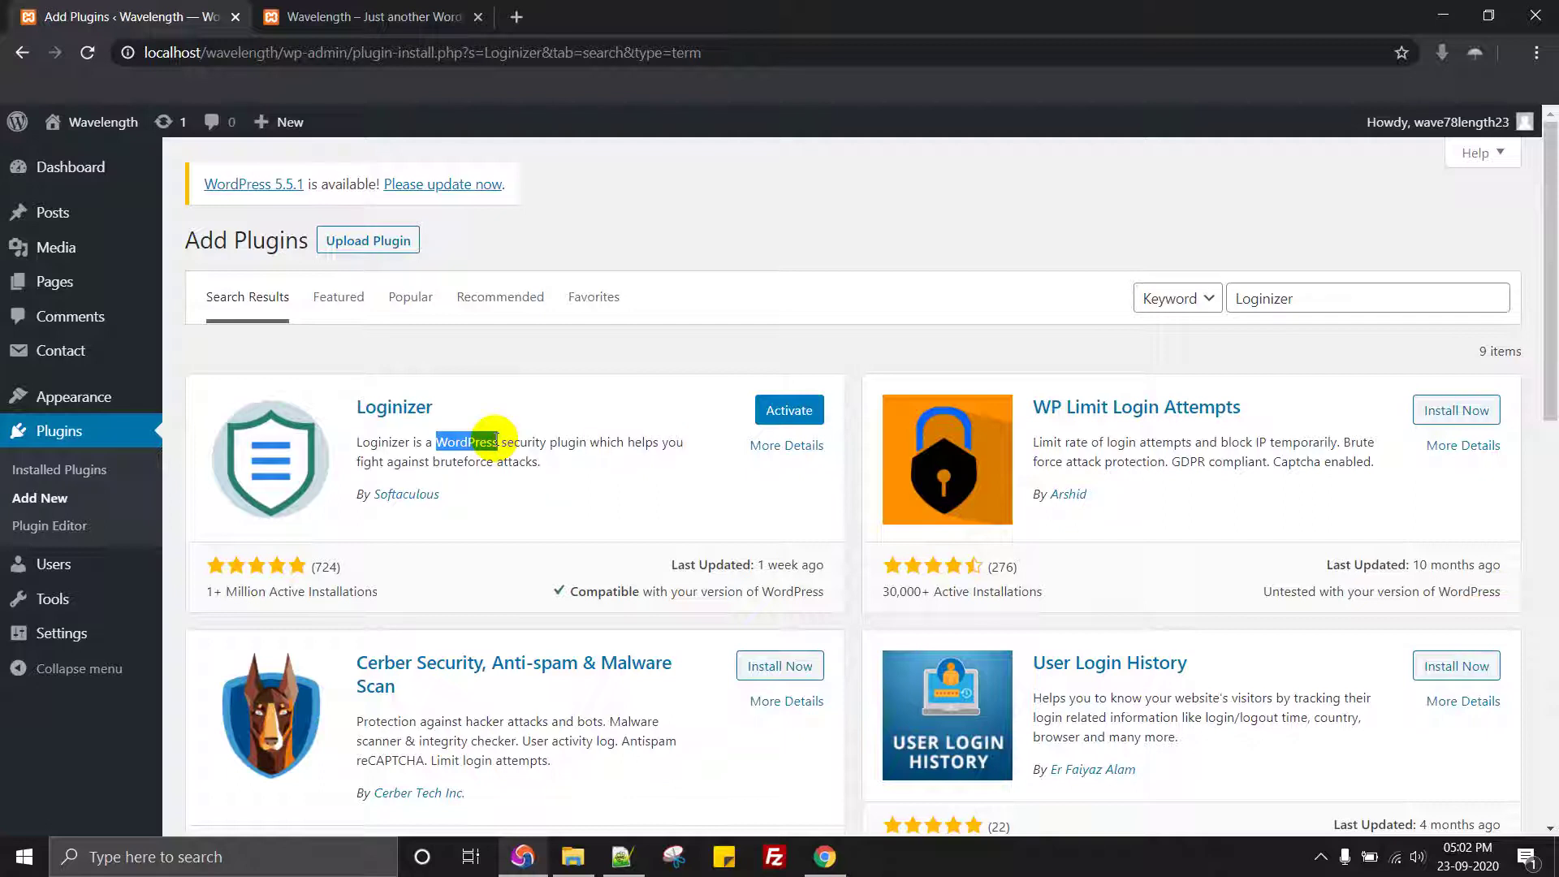
pyautogui.tripleClick(495, 441)
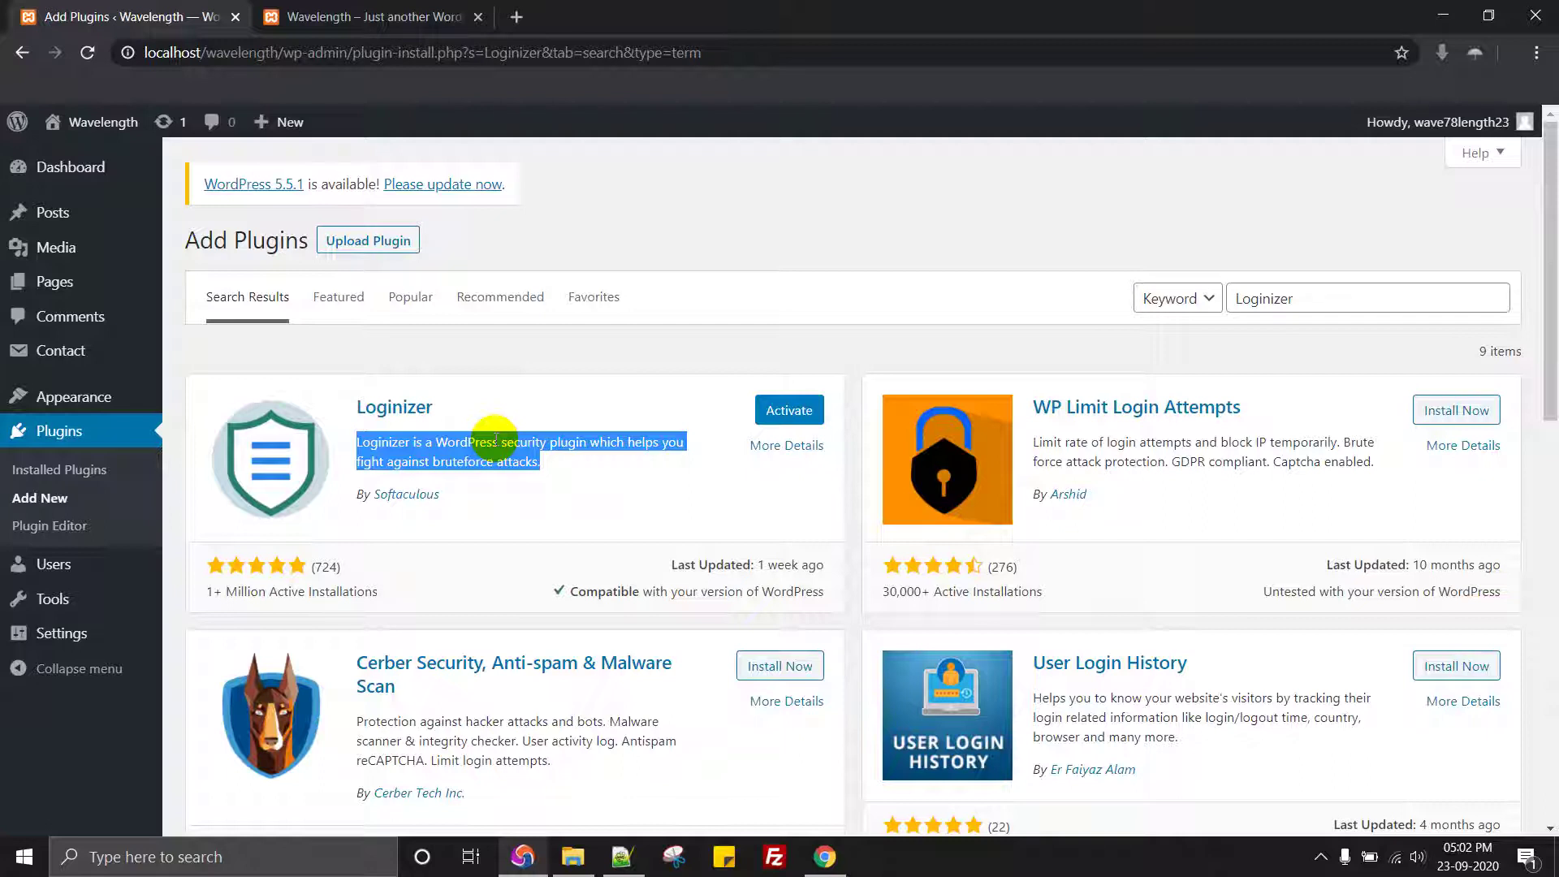
# Step: Activate Loginizer and open its settings dashboard from the plugins list
pyautogui.click(794, 411)
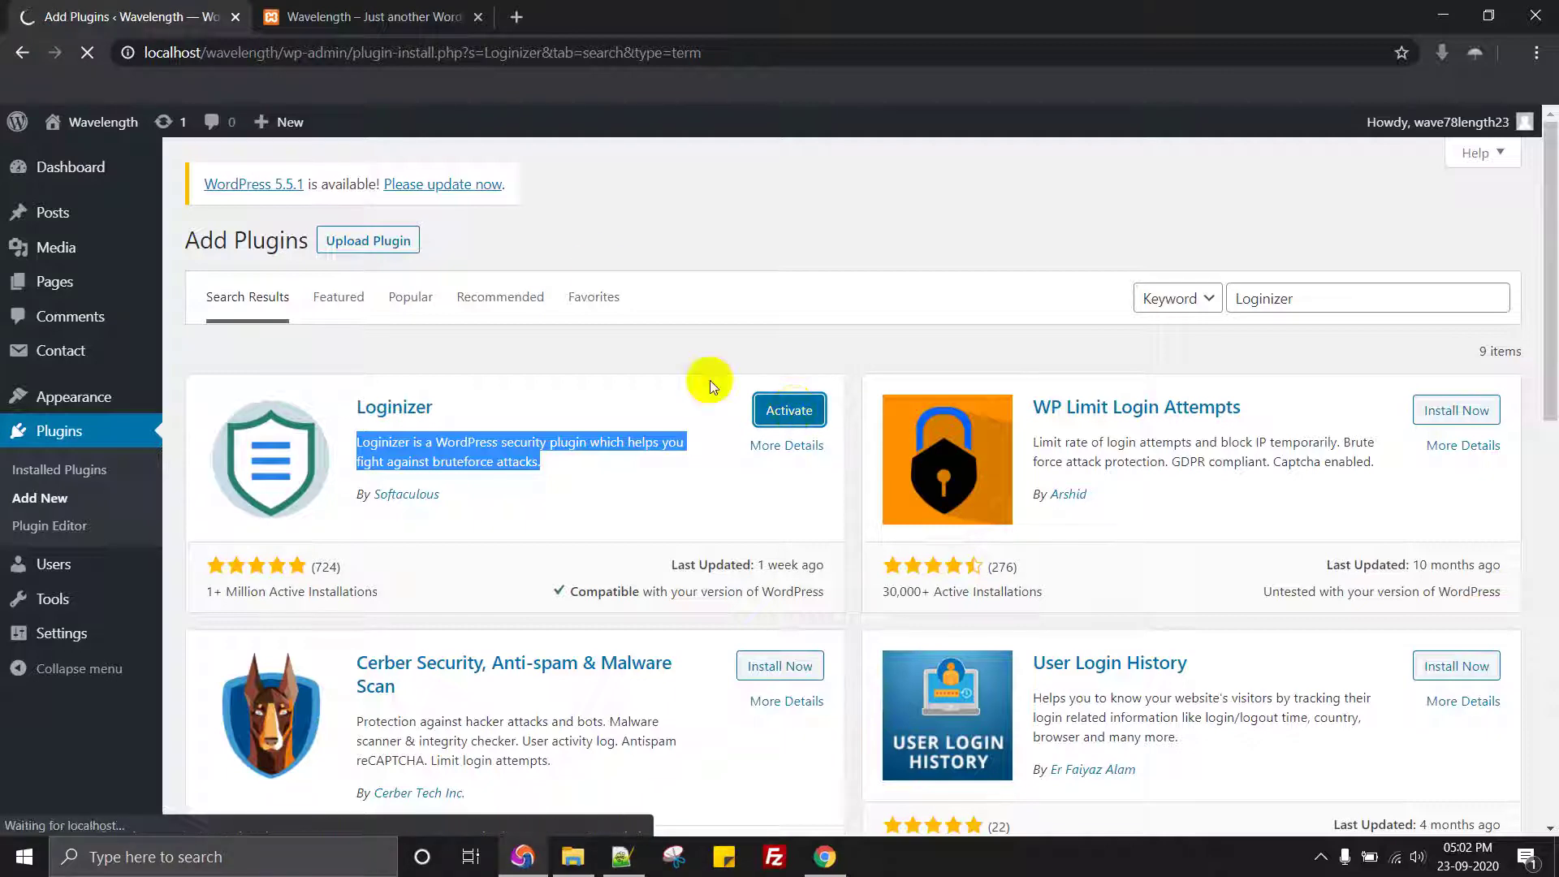
pyautogui.click(371, 17)
pyautogui.click(142, 9)
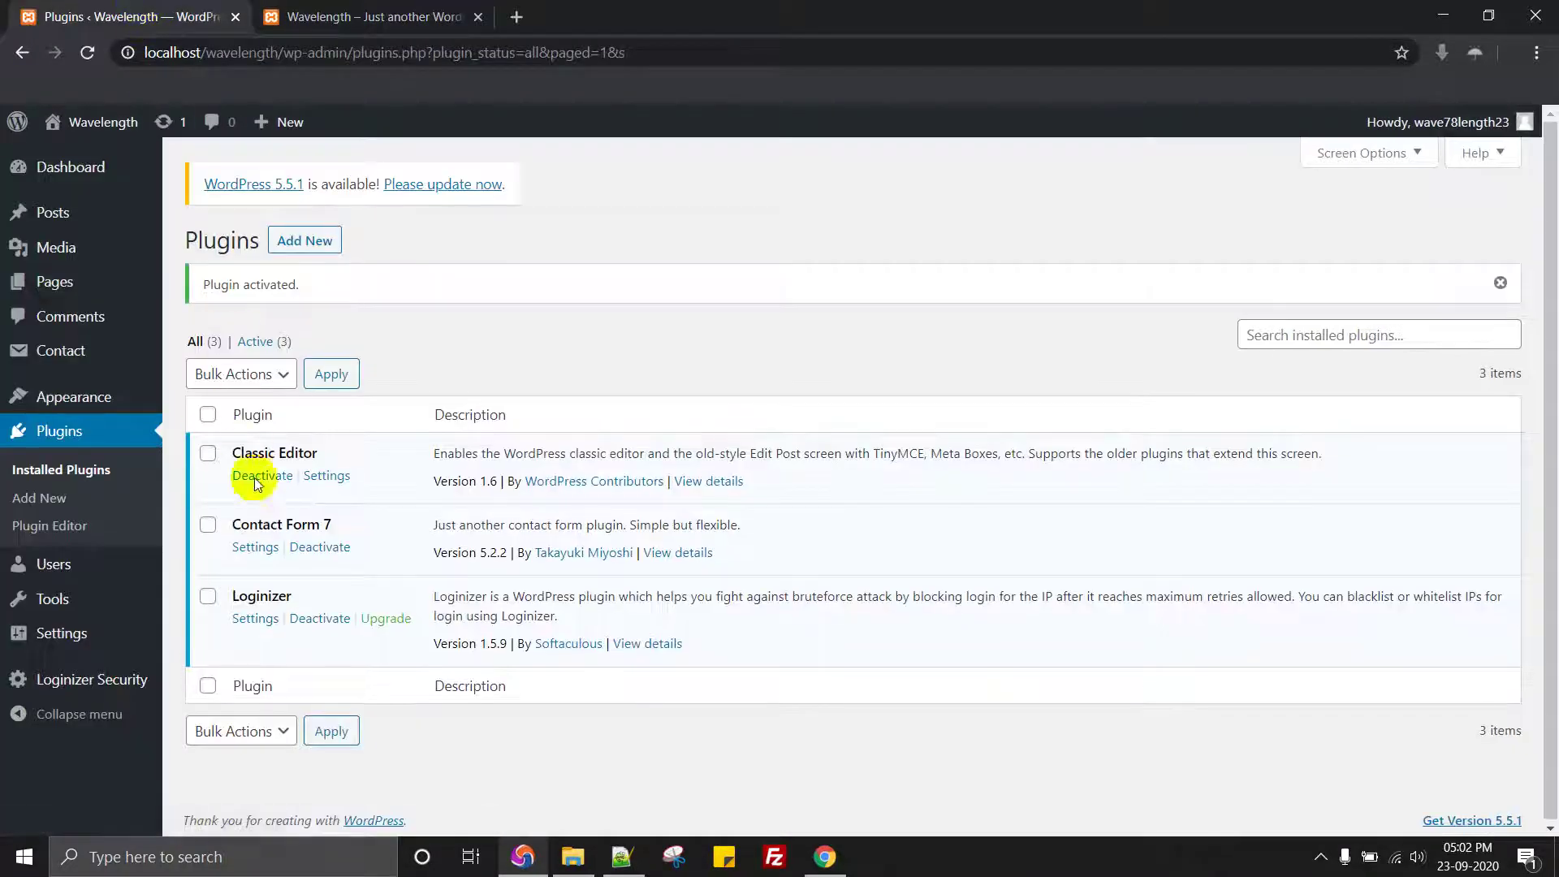
pyautogui.click(255, 619)
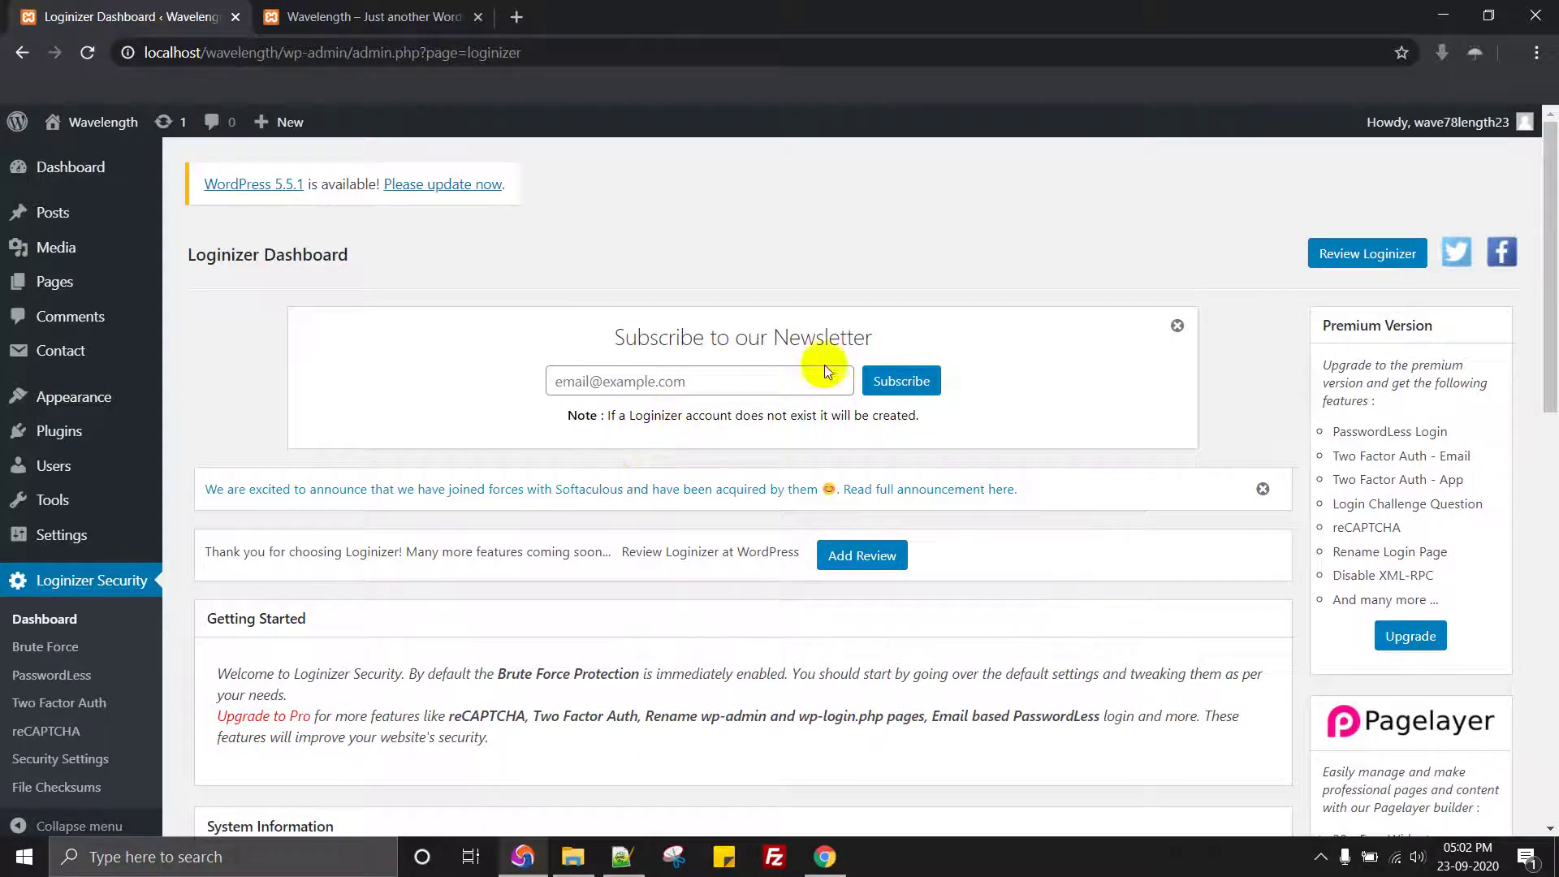
# Step: Dismiss the newsletter and Softaculous announcement boxes, browse the dashboard, then return to the Wavelength front page
pyautogui.click(1176, 325)
pyautogui.click(1264, 346)
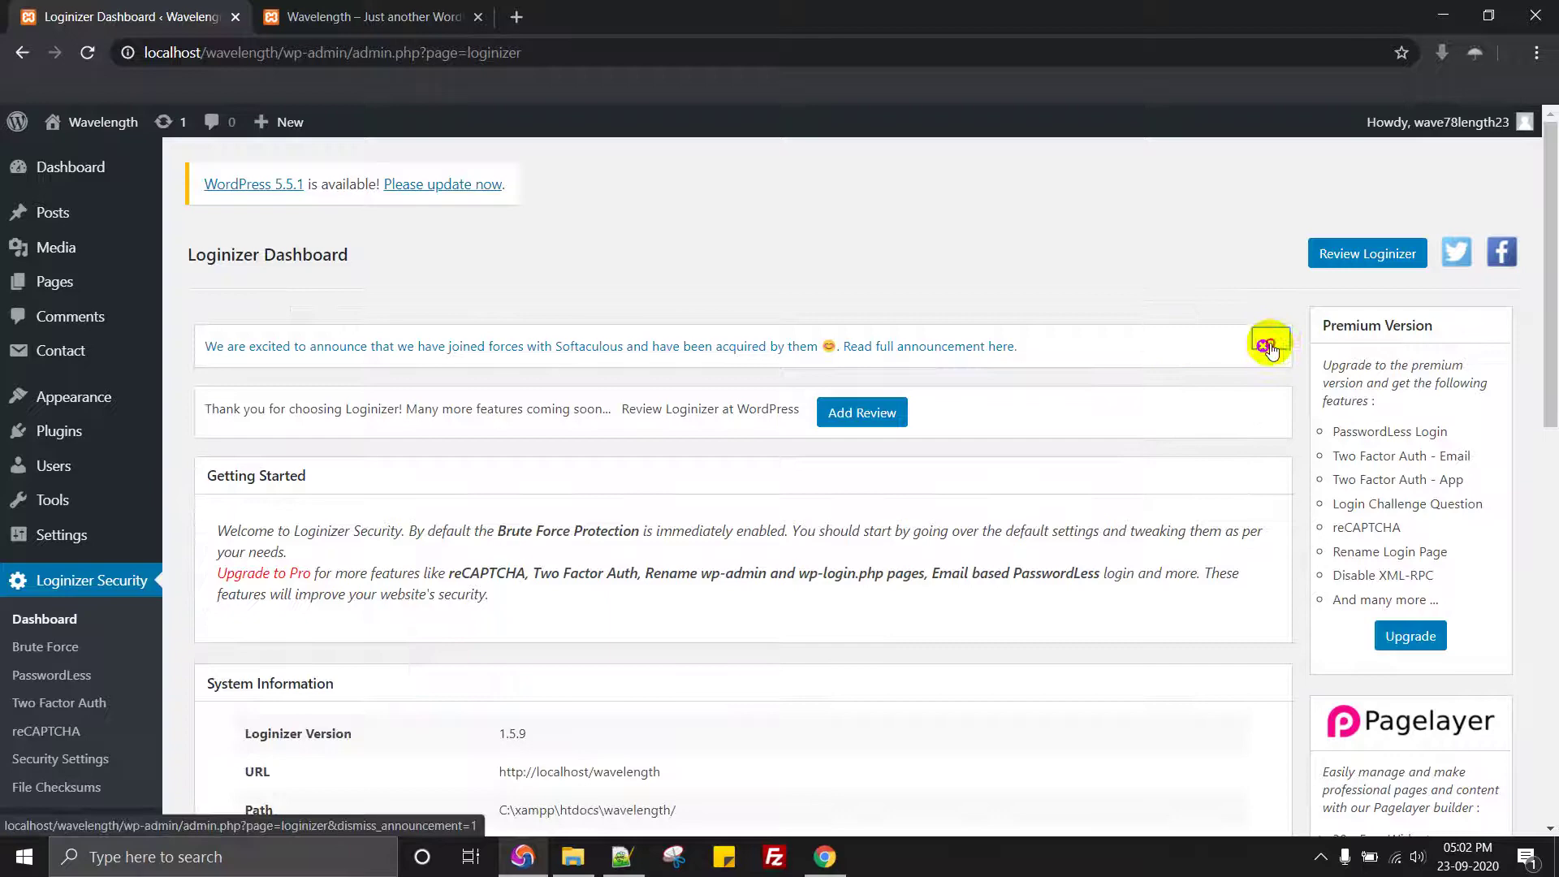
pyautogui.scroll(-1, 919, 556)
pyautogui.scroll(-2, 919, 555)
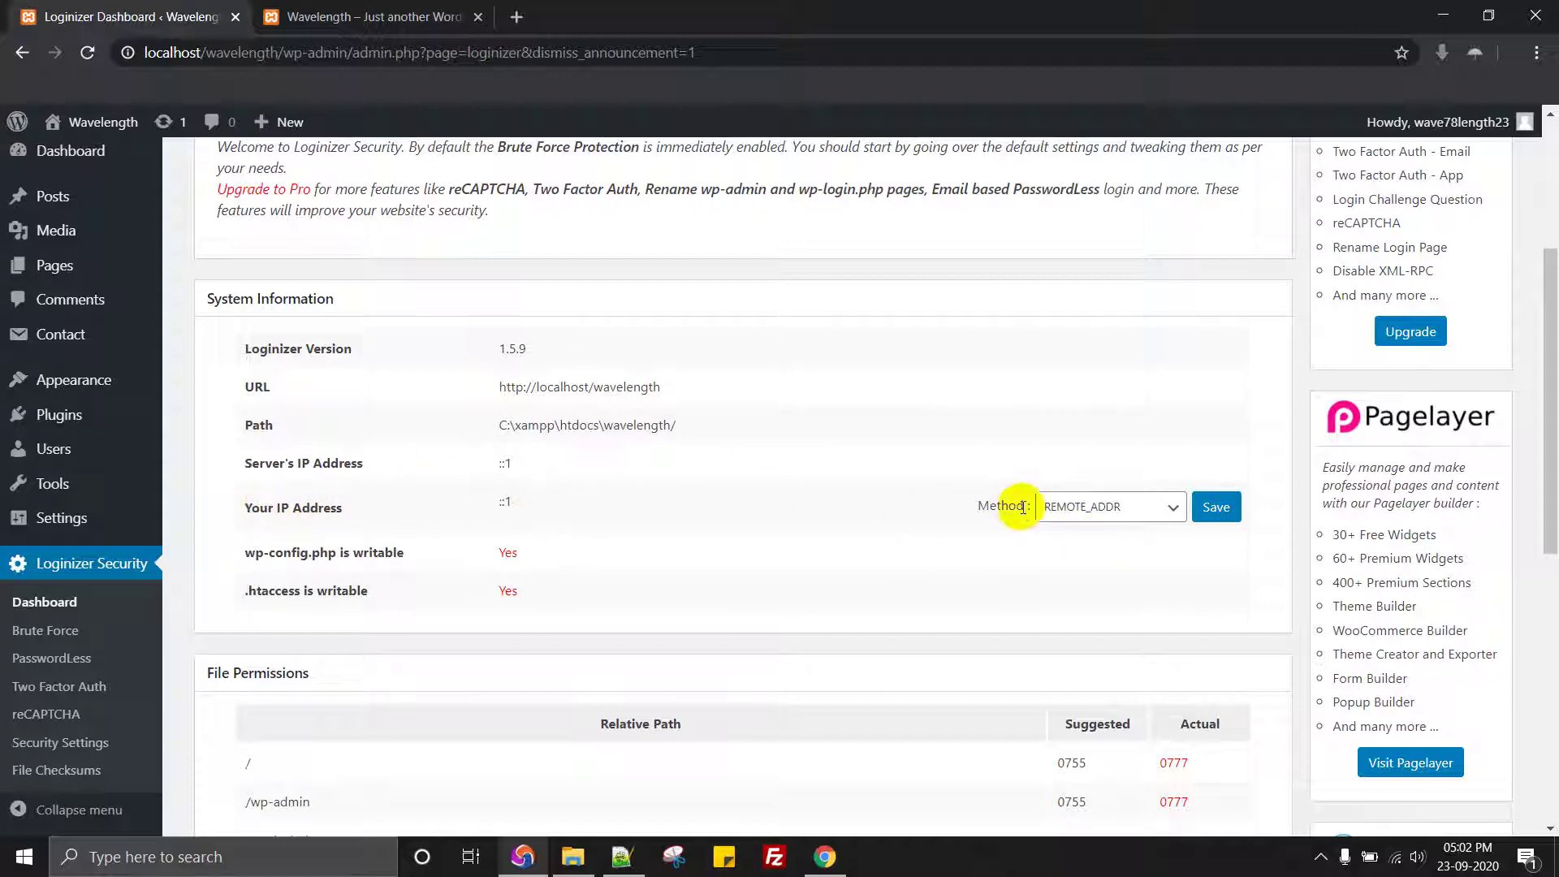
pyautogui.scroll(-5, 1067, 539)
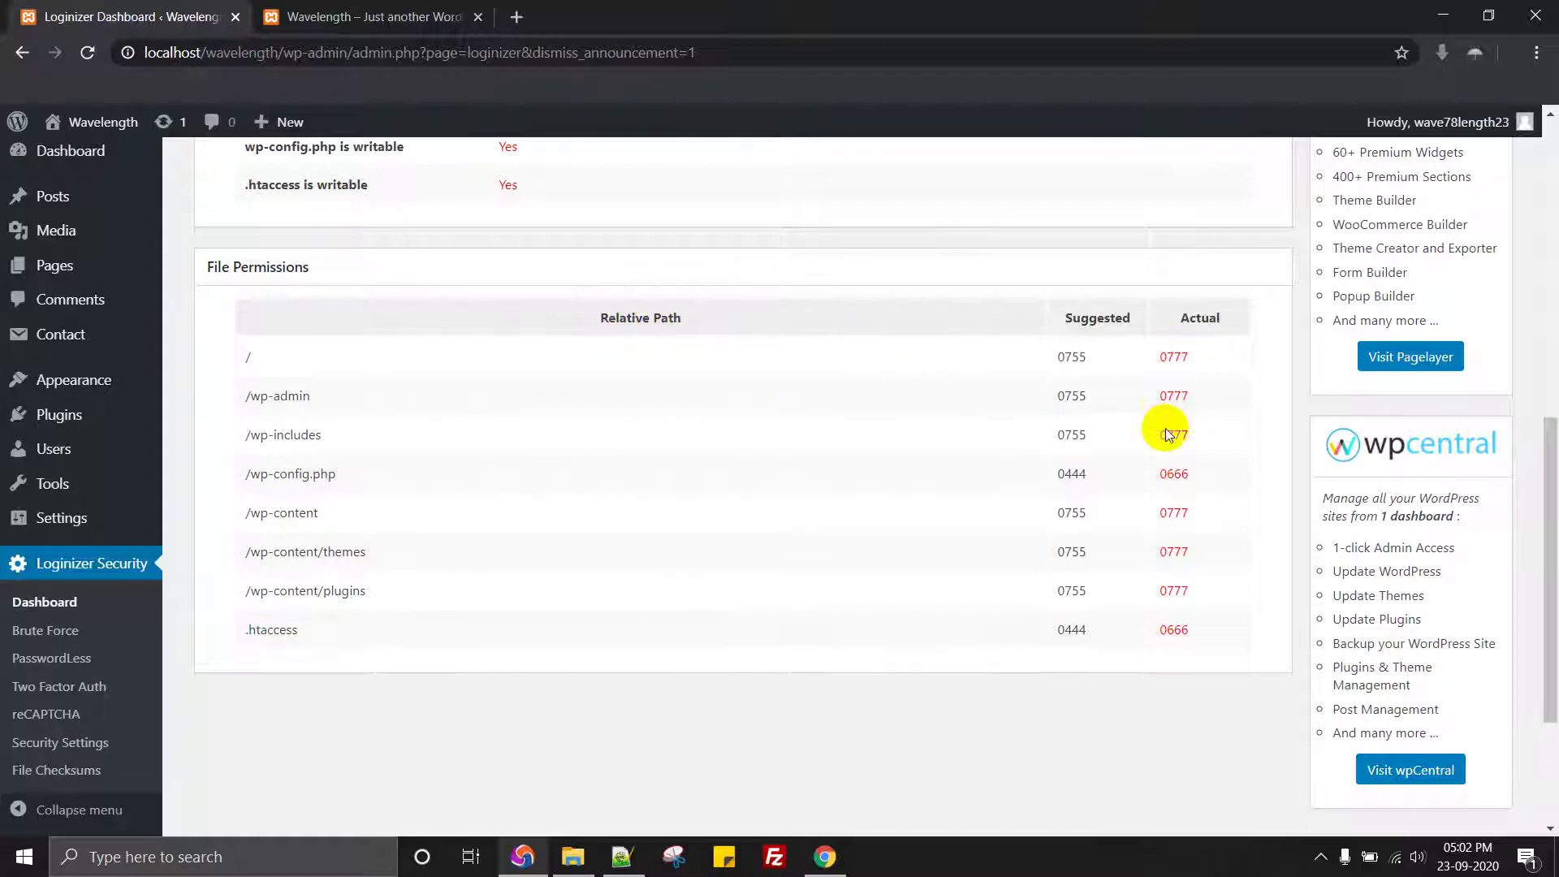
pyautogui.scroll(-3, 467, 549)
pyautogui.scroll(4, 468, 548)
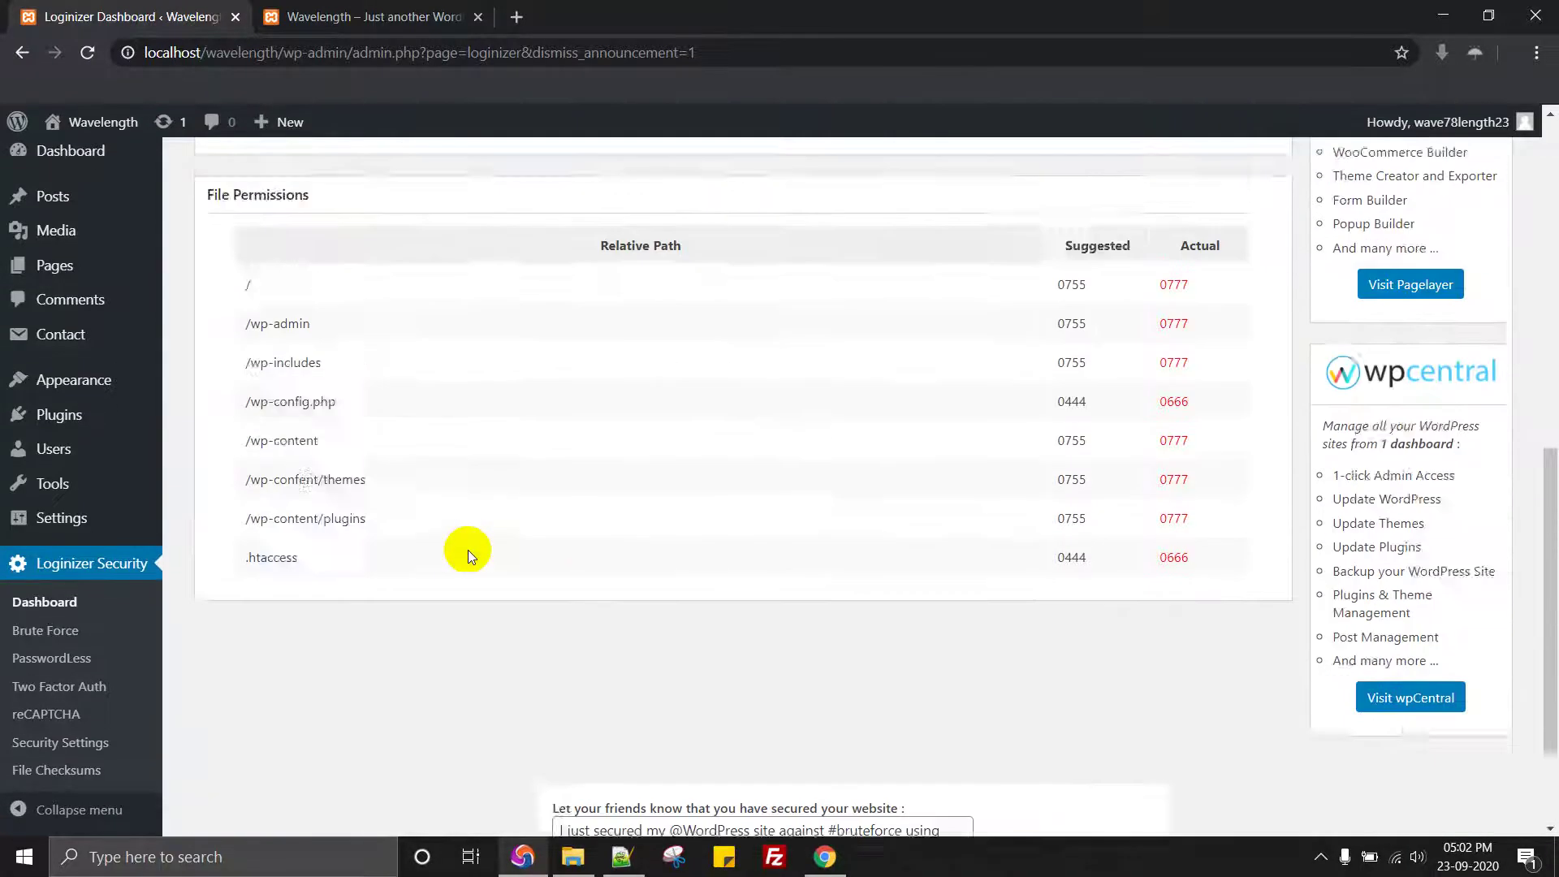
pyautogui.scroll(-4, 468, 549)
pyautogui.scroll(8, 468, 549)
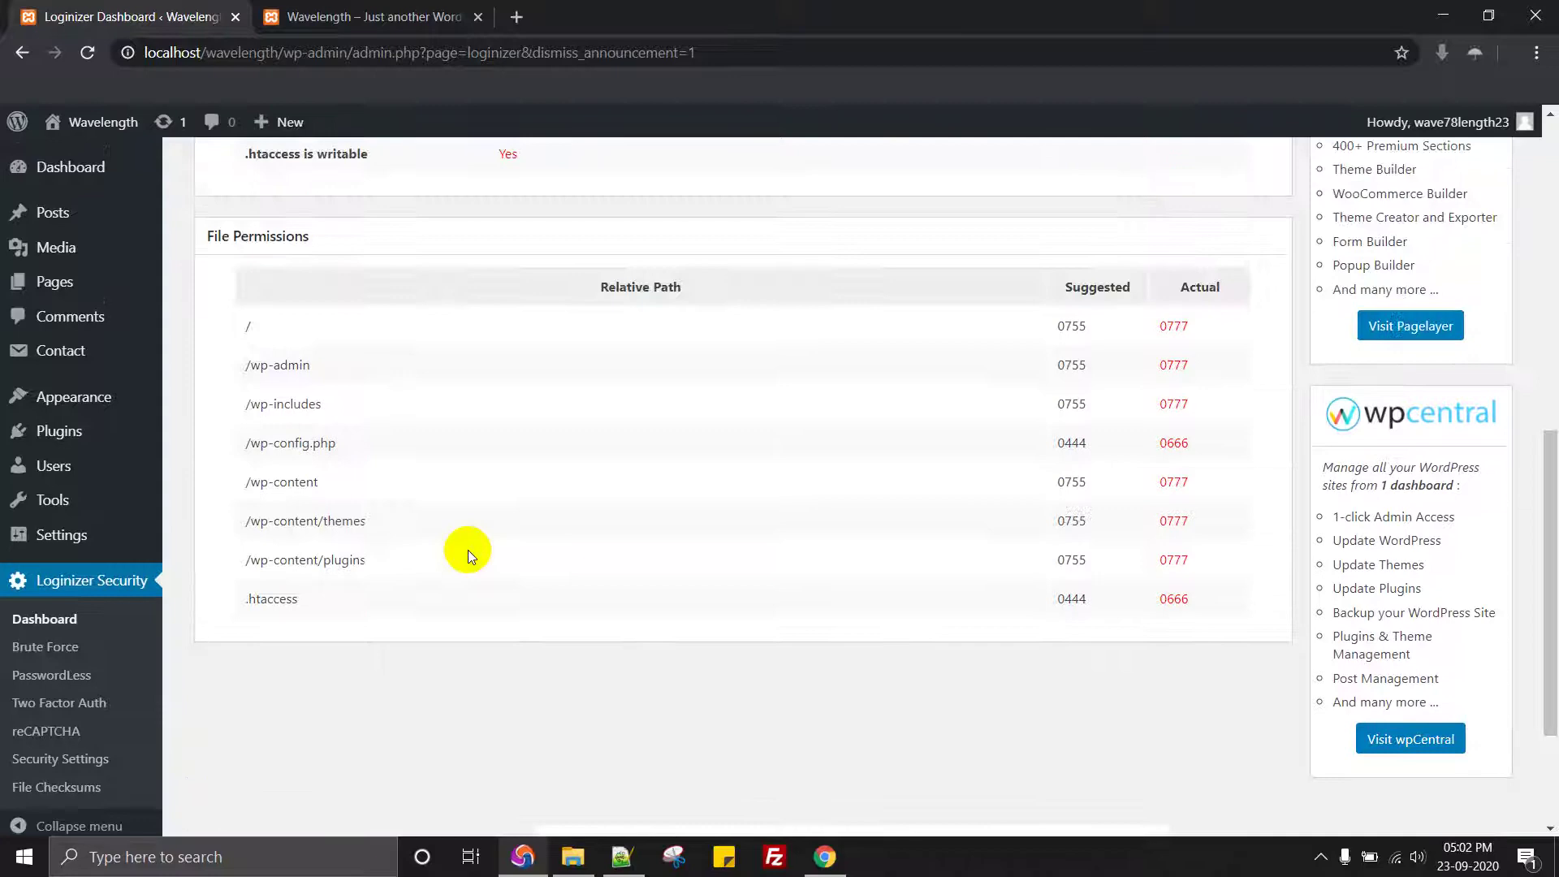
pyautogui.scroll(3, 468, 549)
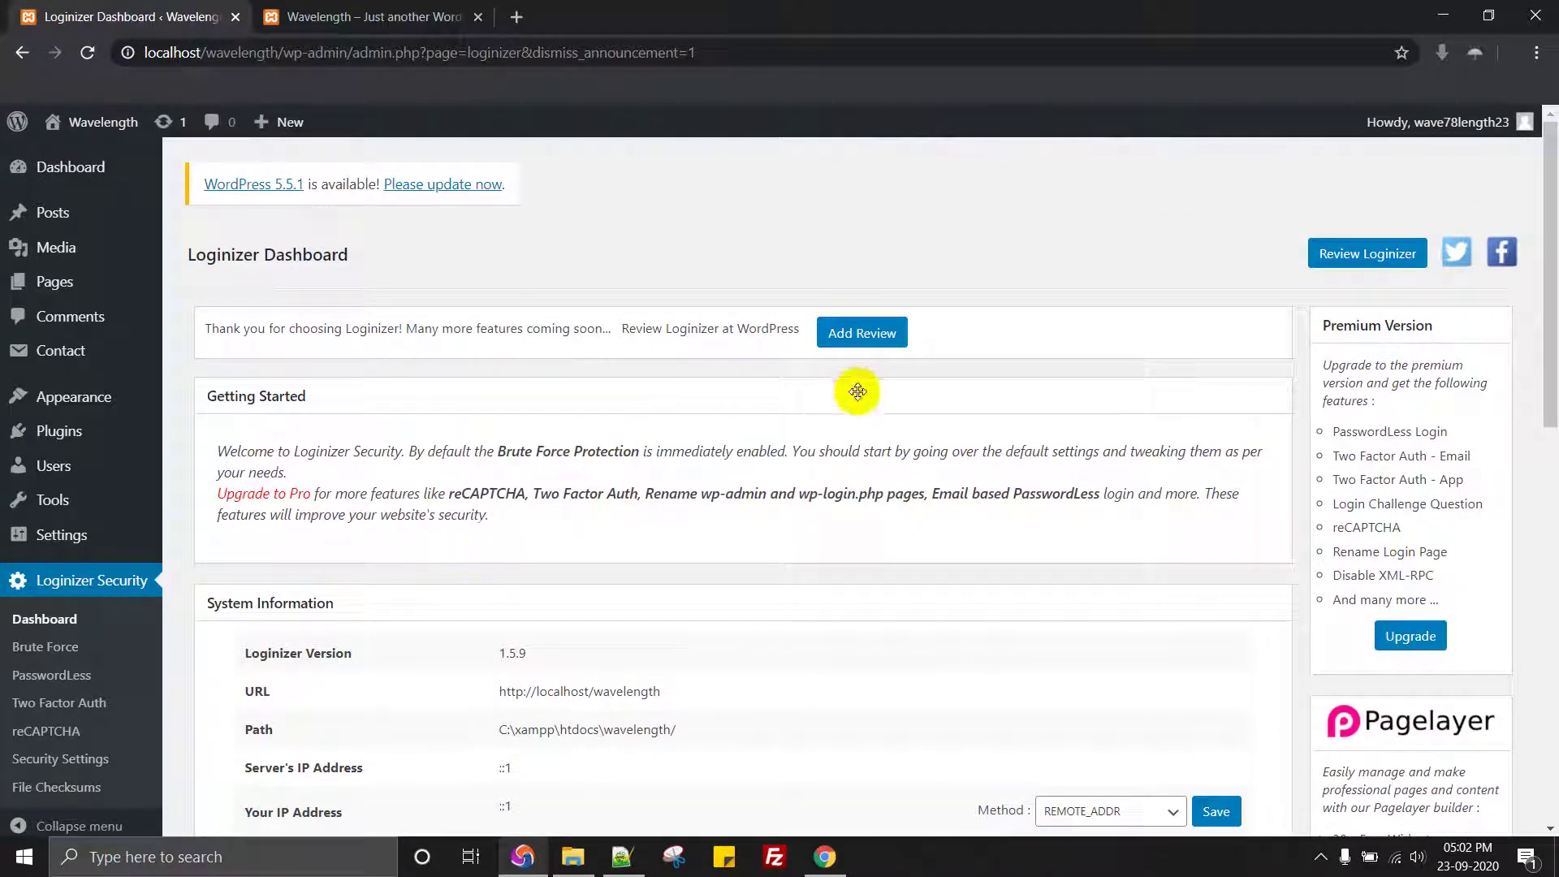
pyautogui.scroll(-10, 543, 325)
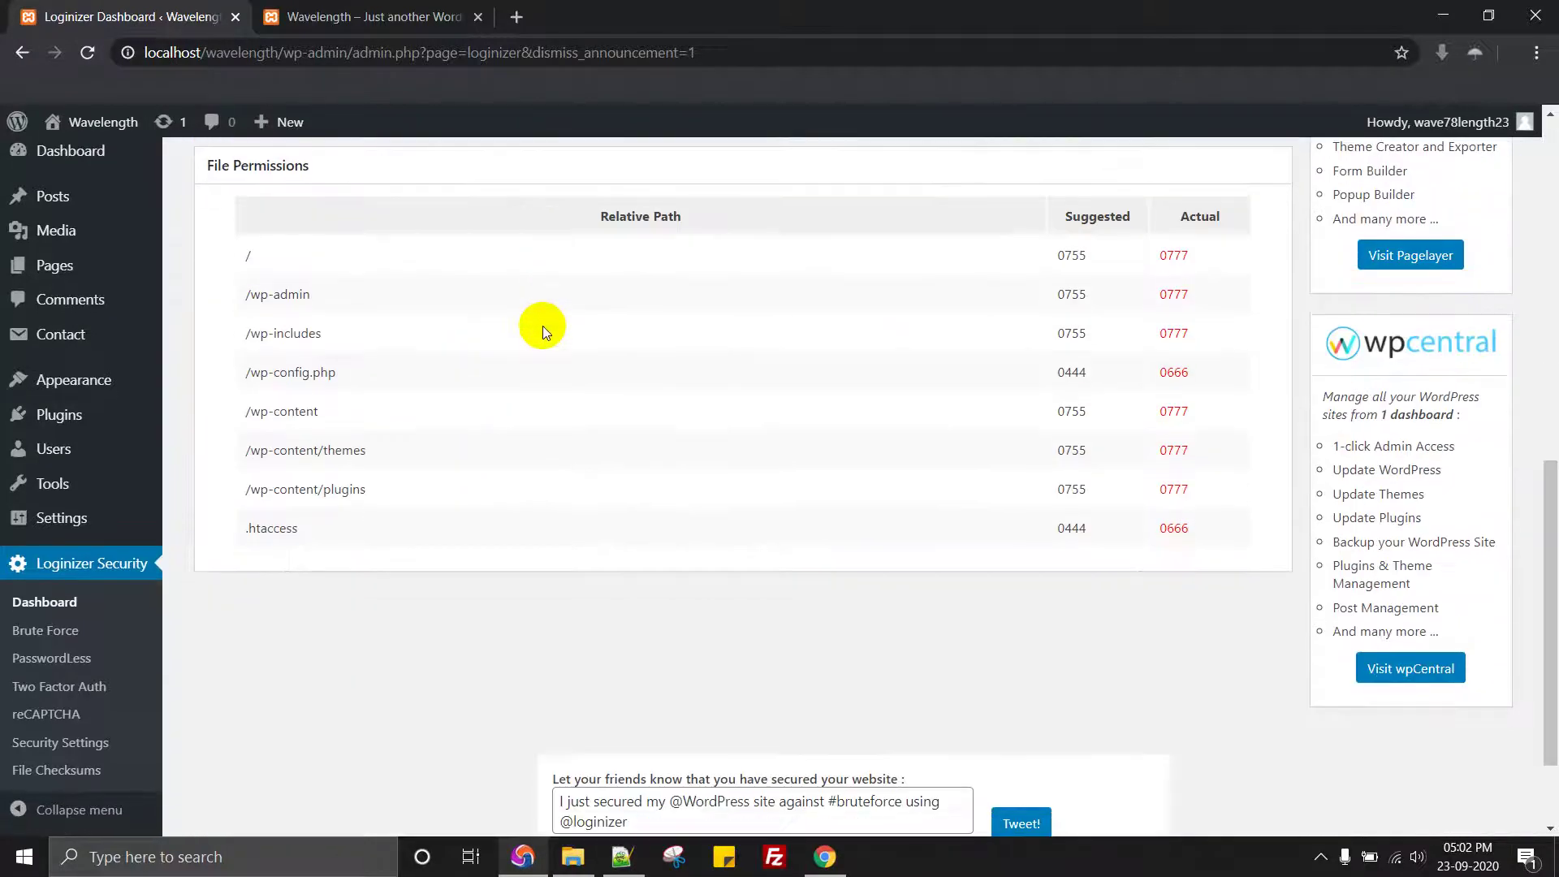
pyautogui.scroll(8, 543, 325)
pyautogui.click(353, 10)
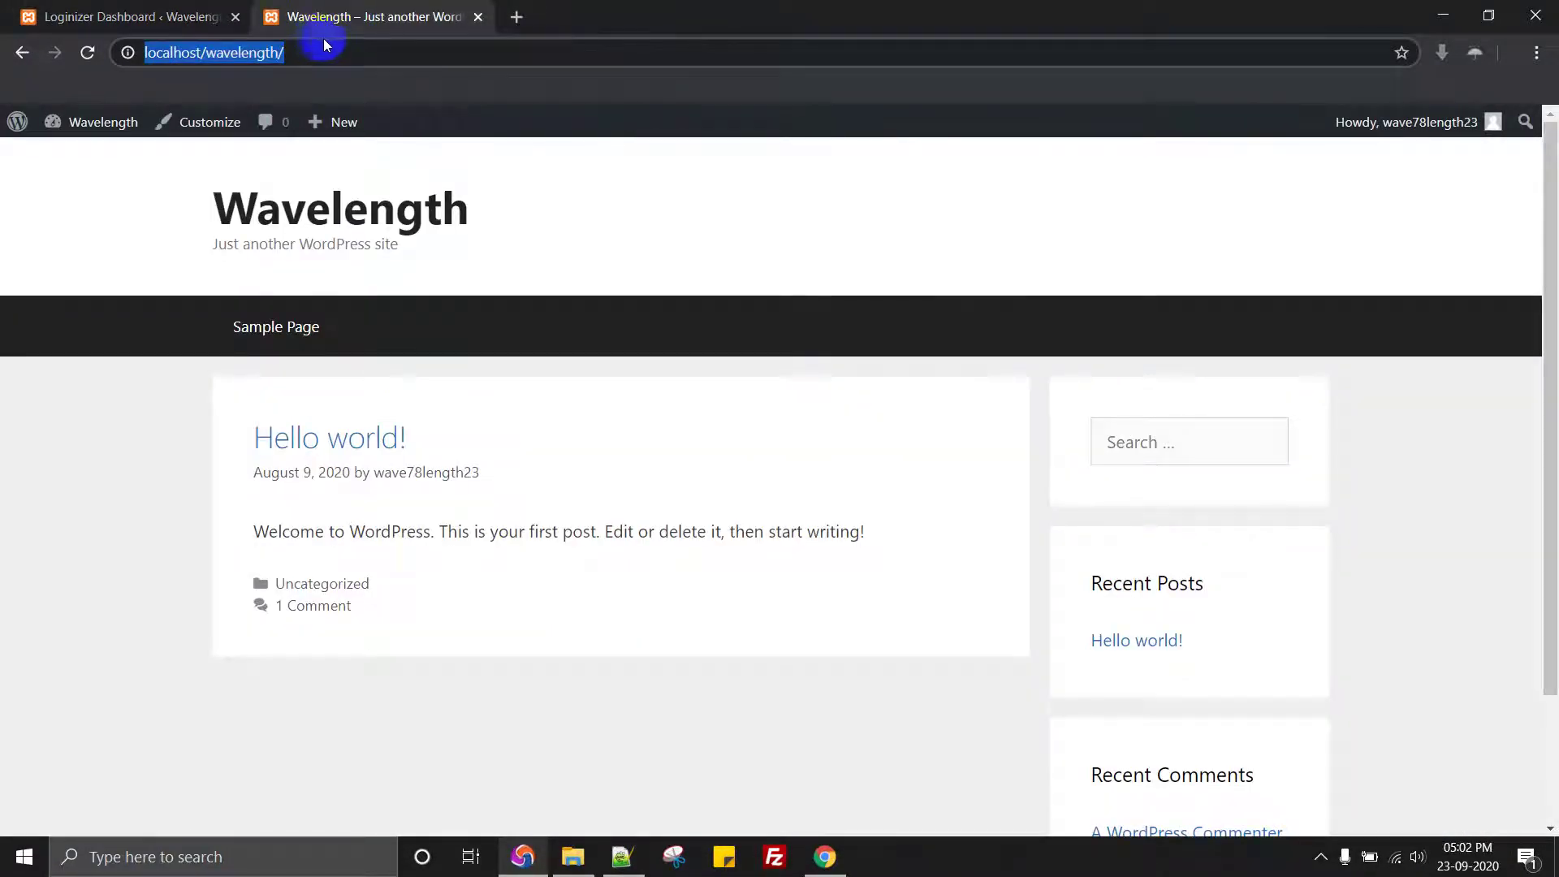
pyautogui.rightClick(825, 854)
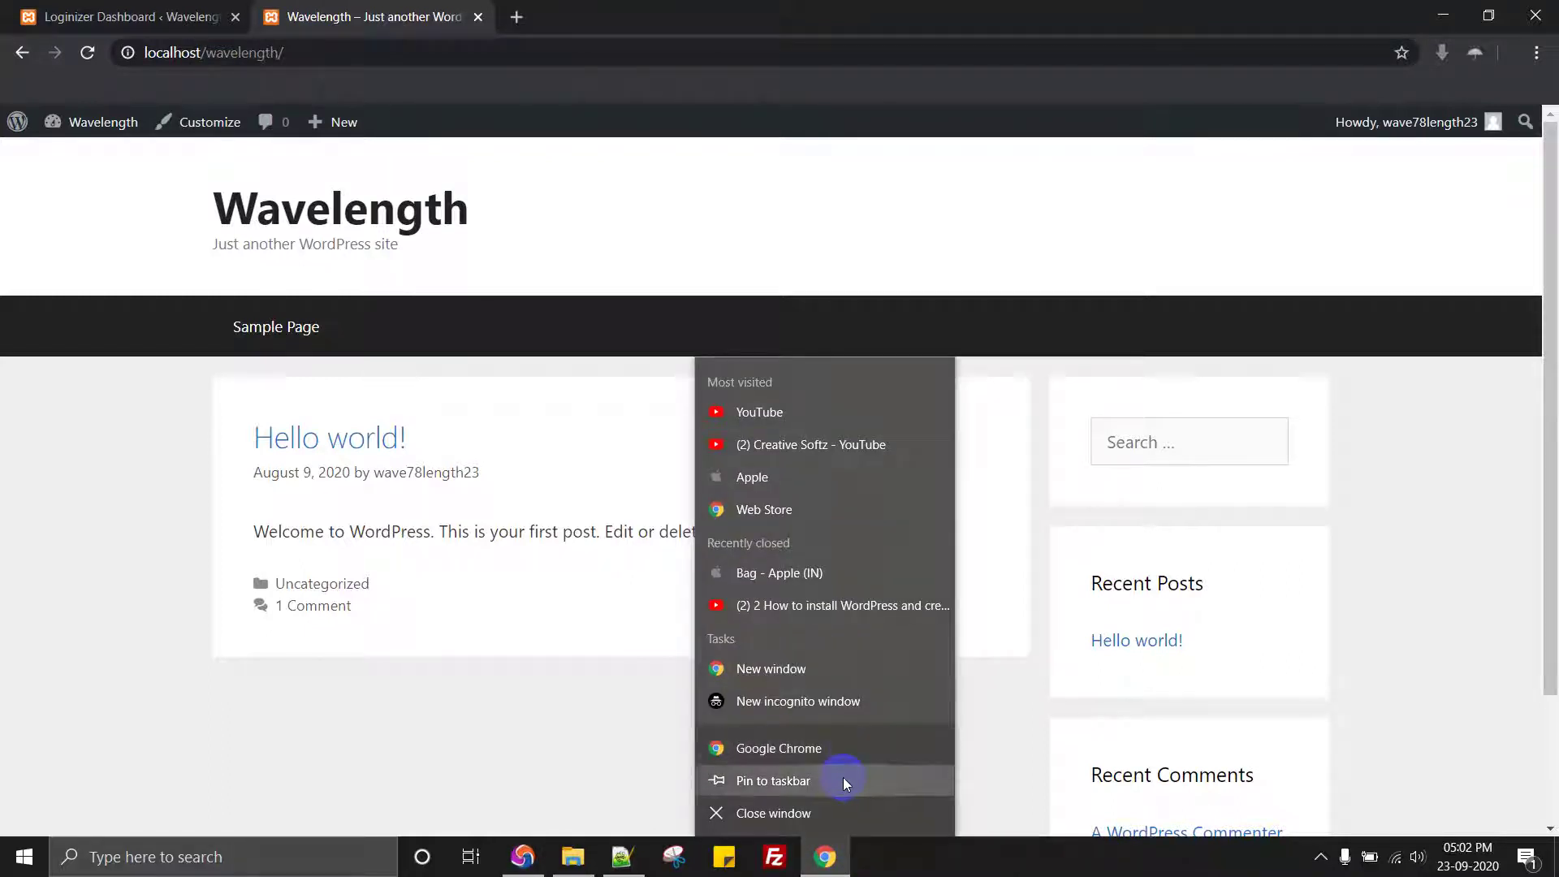
# Step: Open a new Chrome incognito window maximized to full screen
pyautogui.click(841, 704)
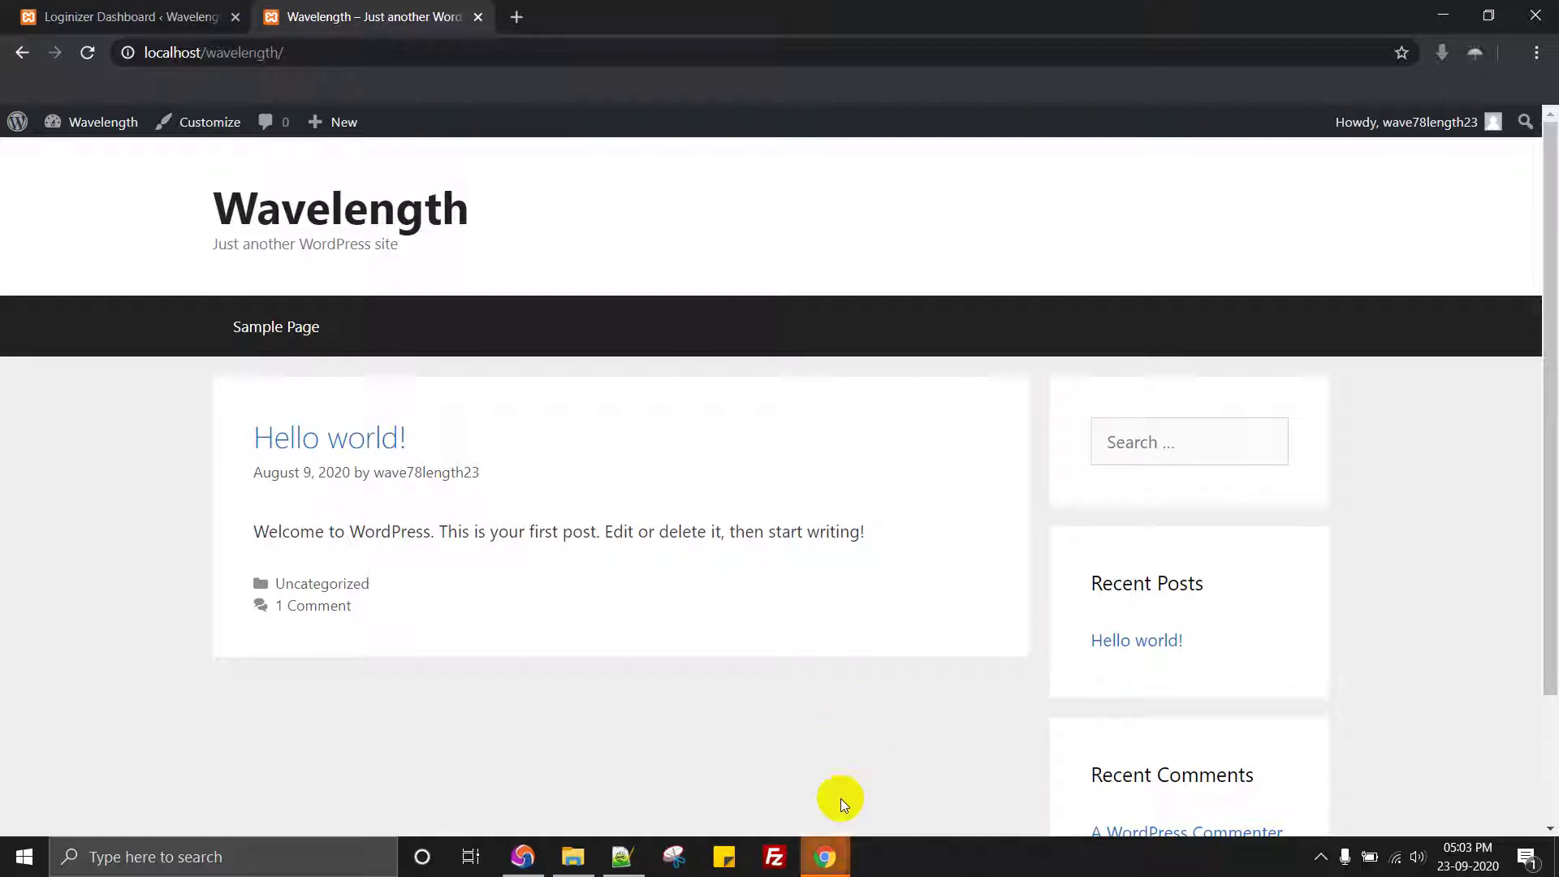
pyautogui.click(915, 794)
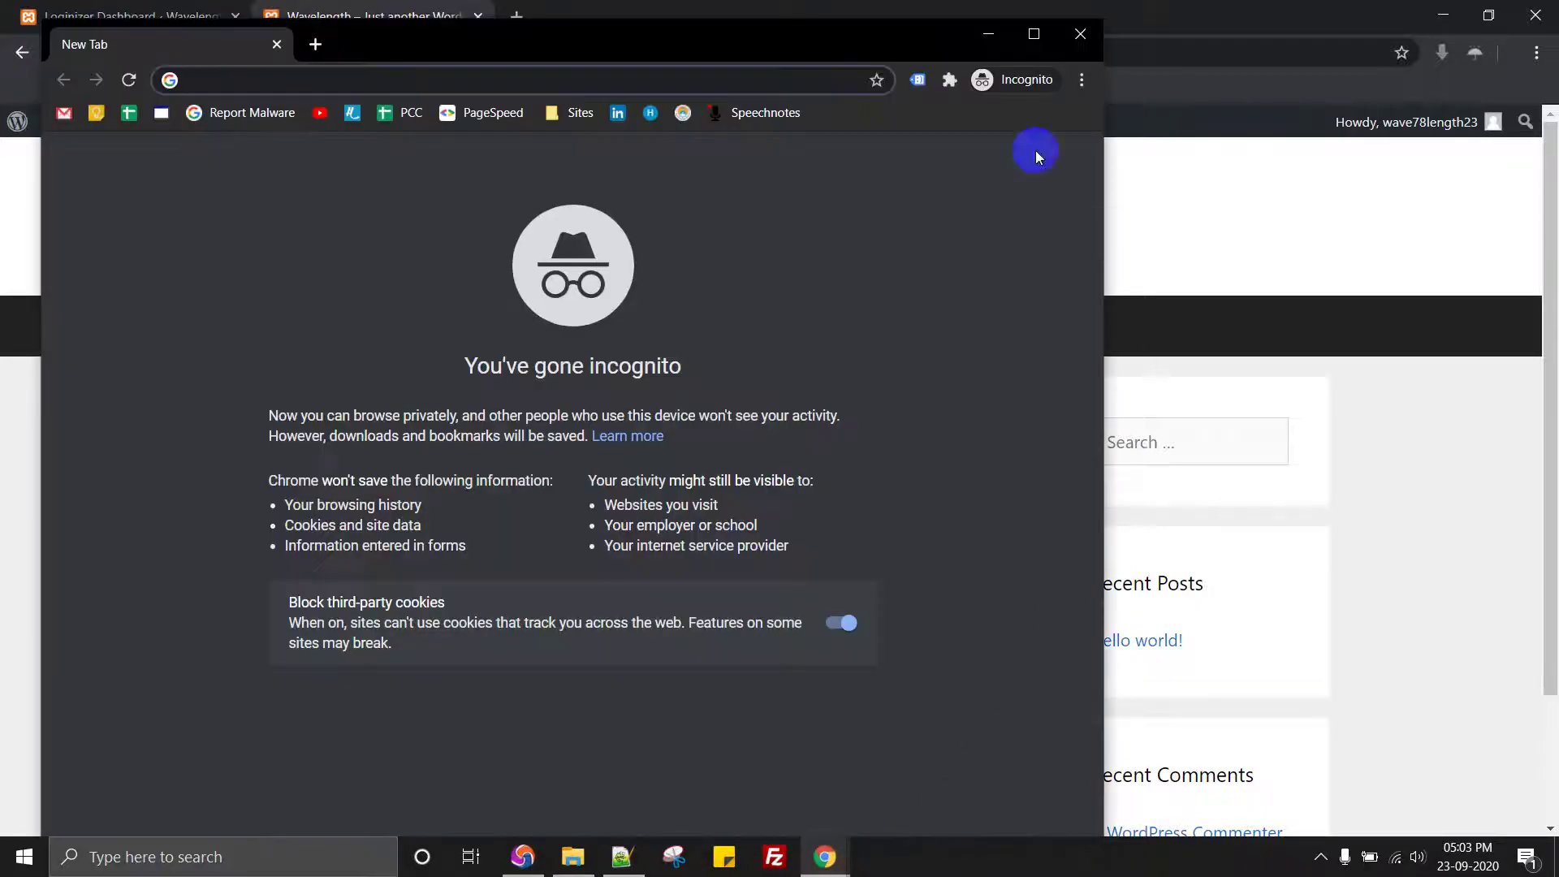
pyautogui.click(1034, 34)
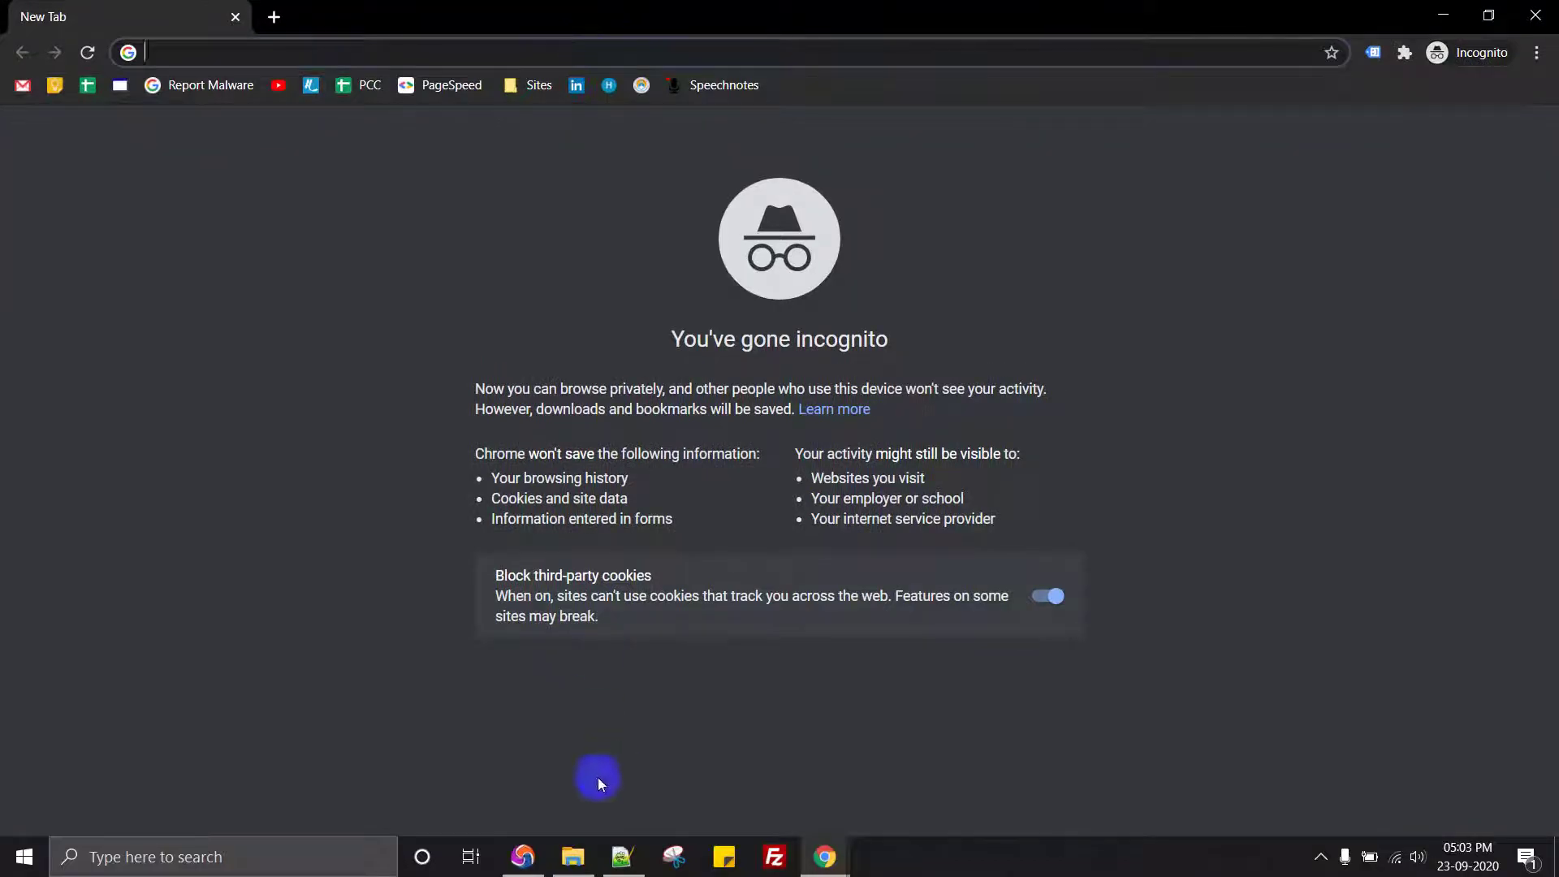
# Step: In the incognito window, load localhost/wavelength/admin to reach the WordPress login page
pyautogui.click(523, 857)
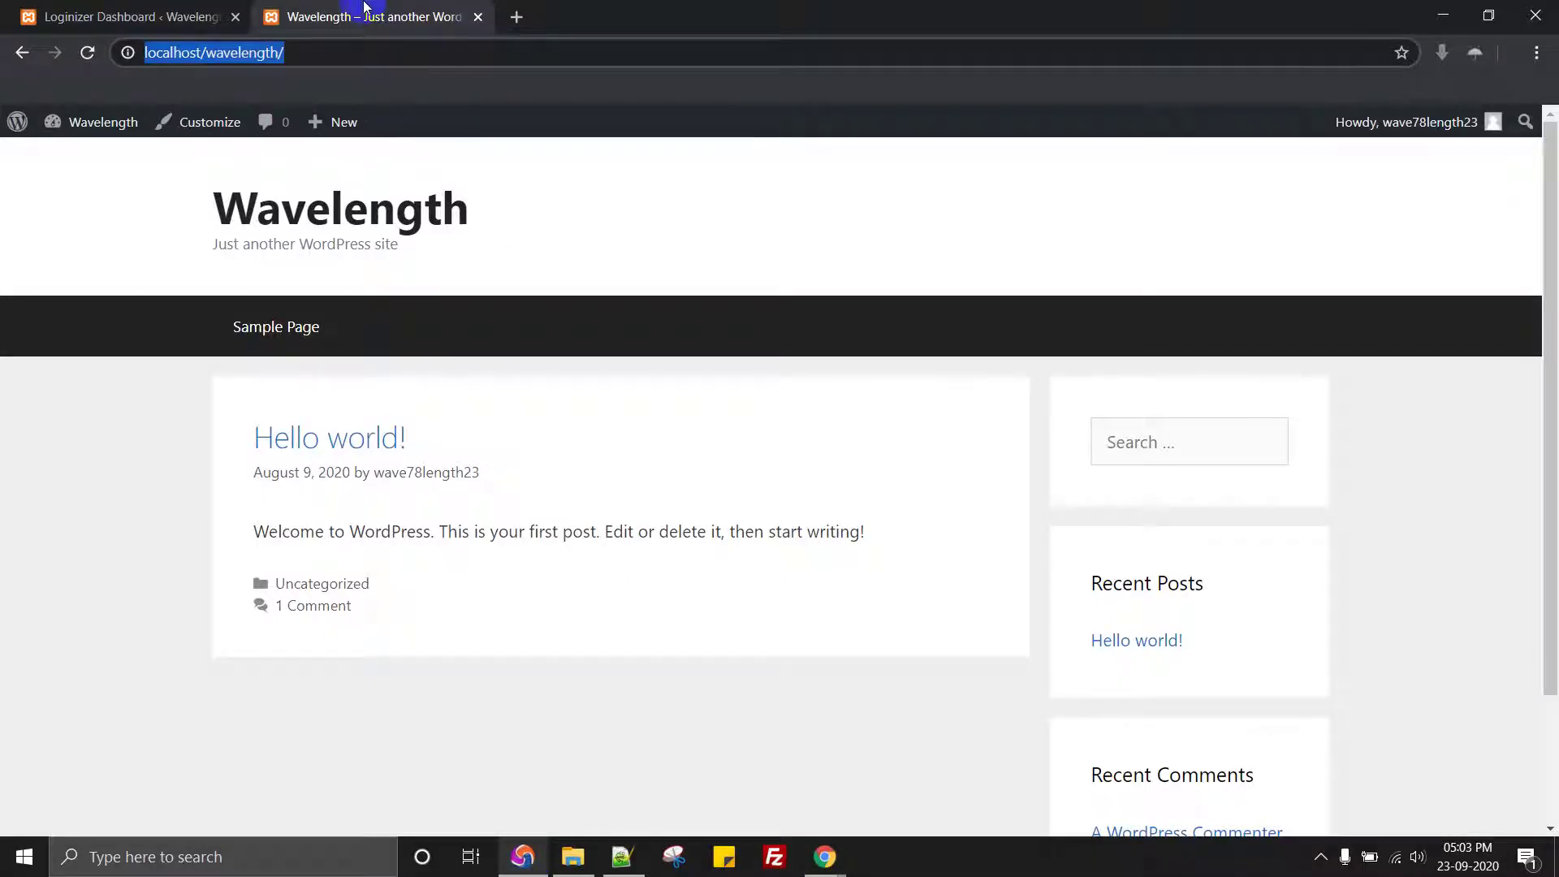
pyautogui.hotkey('alt', 'Tab')
pyautogui.write('http://localhost/wavelength/')
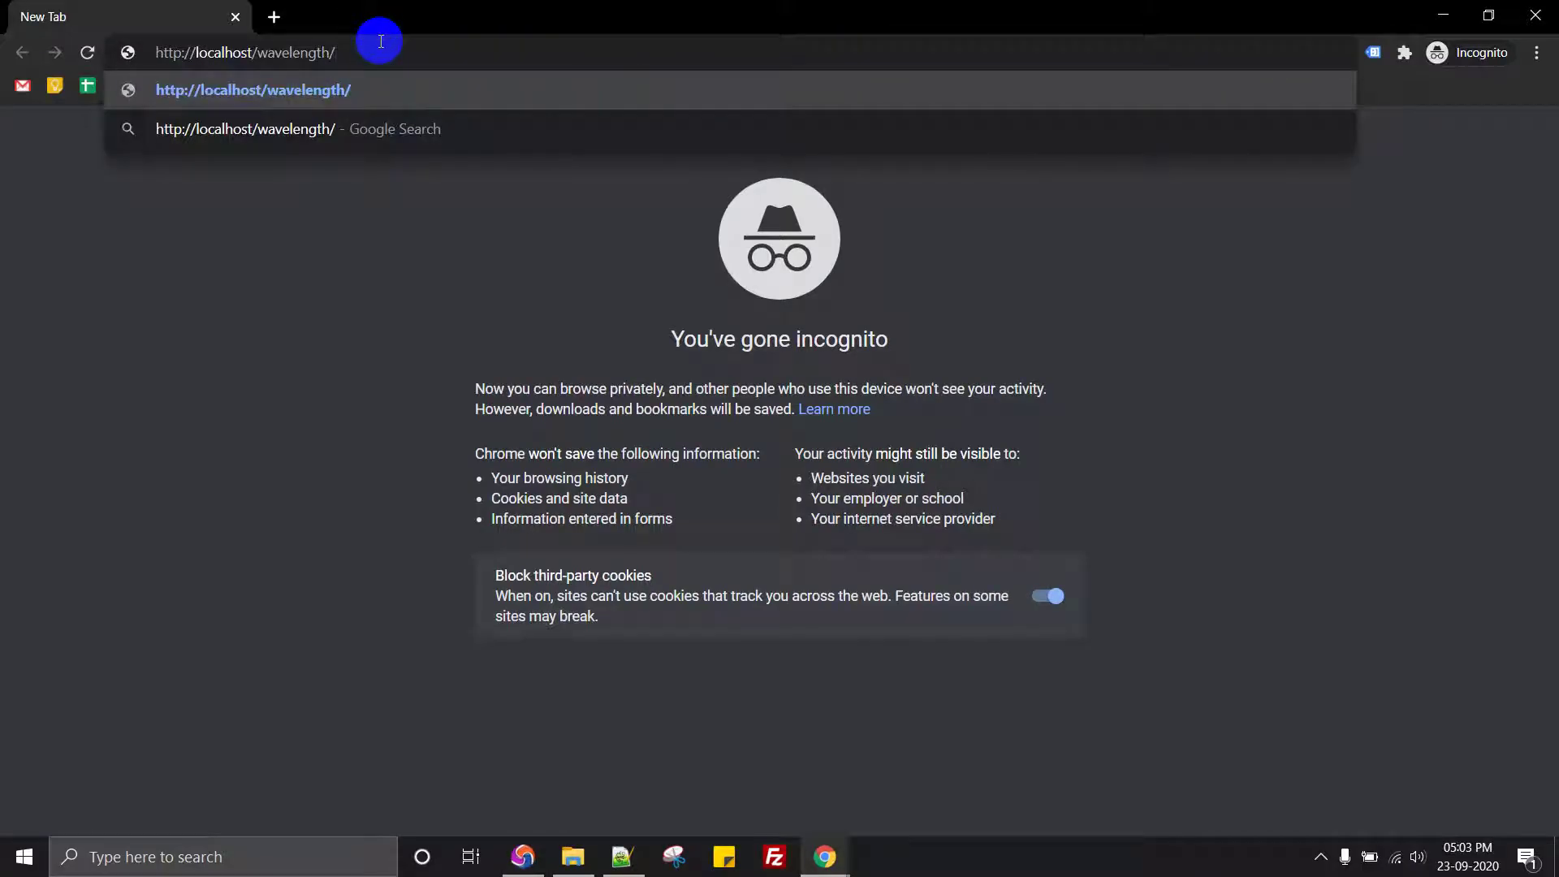
pyautogui.write('wp-adm')
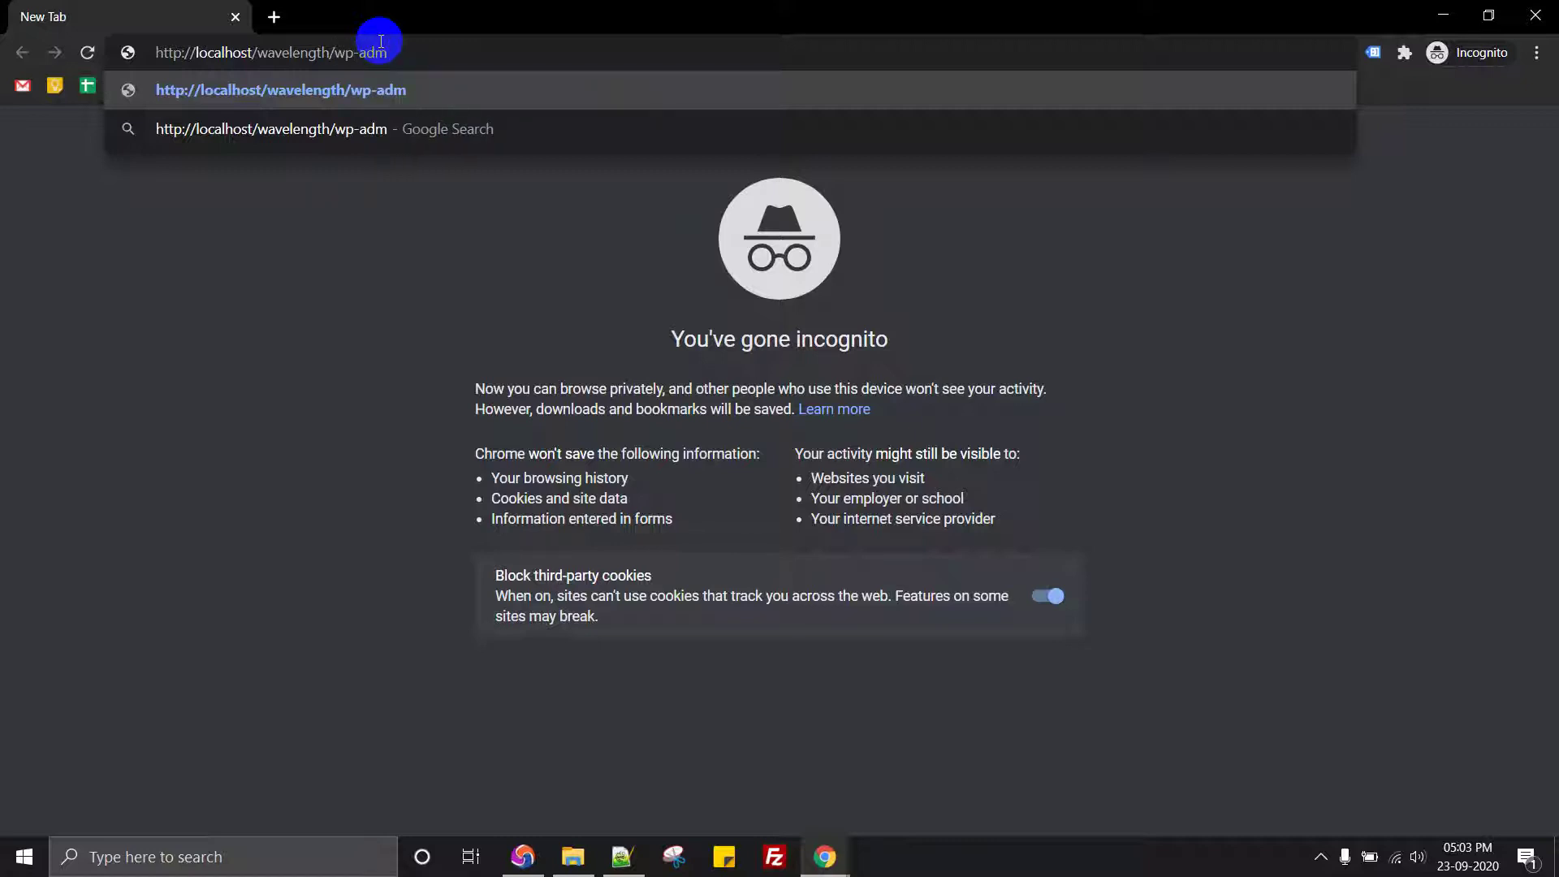
pyautogui.press('BackSpace')
pyautogui.press('BackSpace')
pyautogui.press('BackSpace')
pyautogui.press('BackSpace')
pyautogui.press('BackSpace')
pyautogui.press('BackSpace')
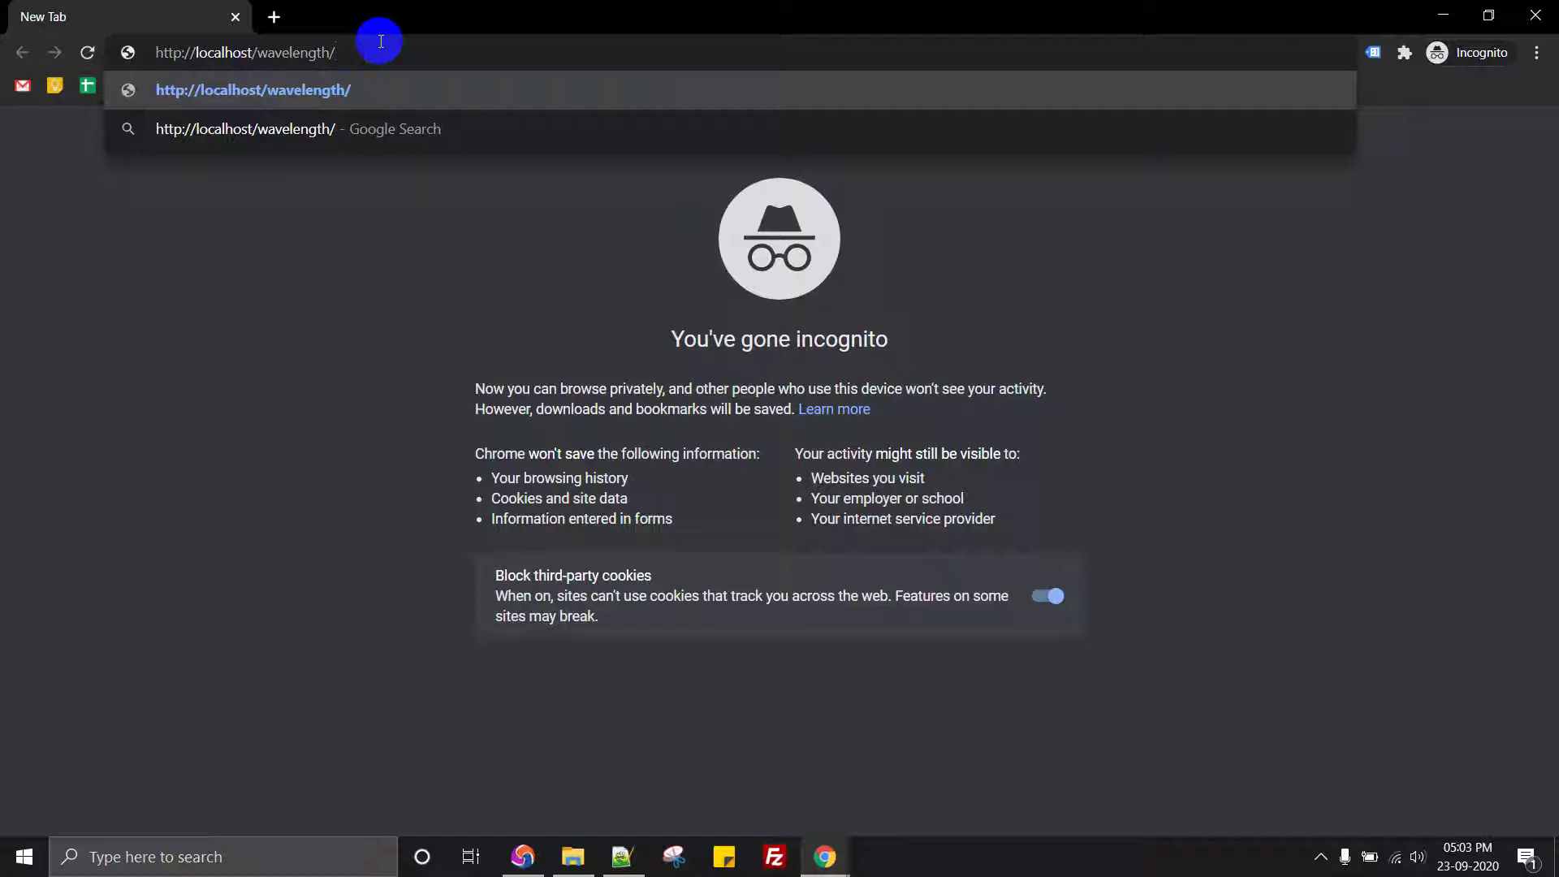
pyautogui.write('admin')
pyautogui.press('Return')
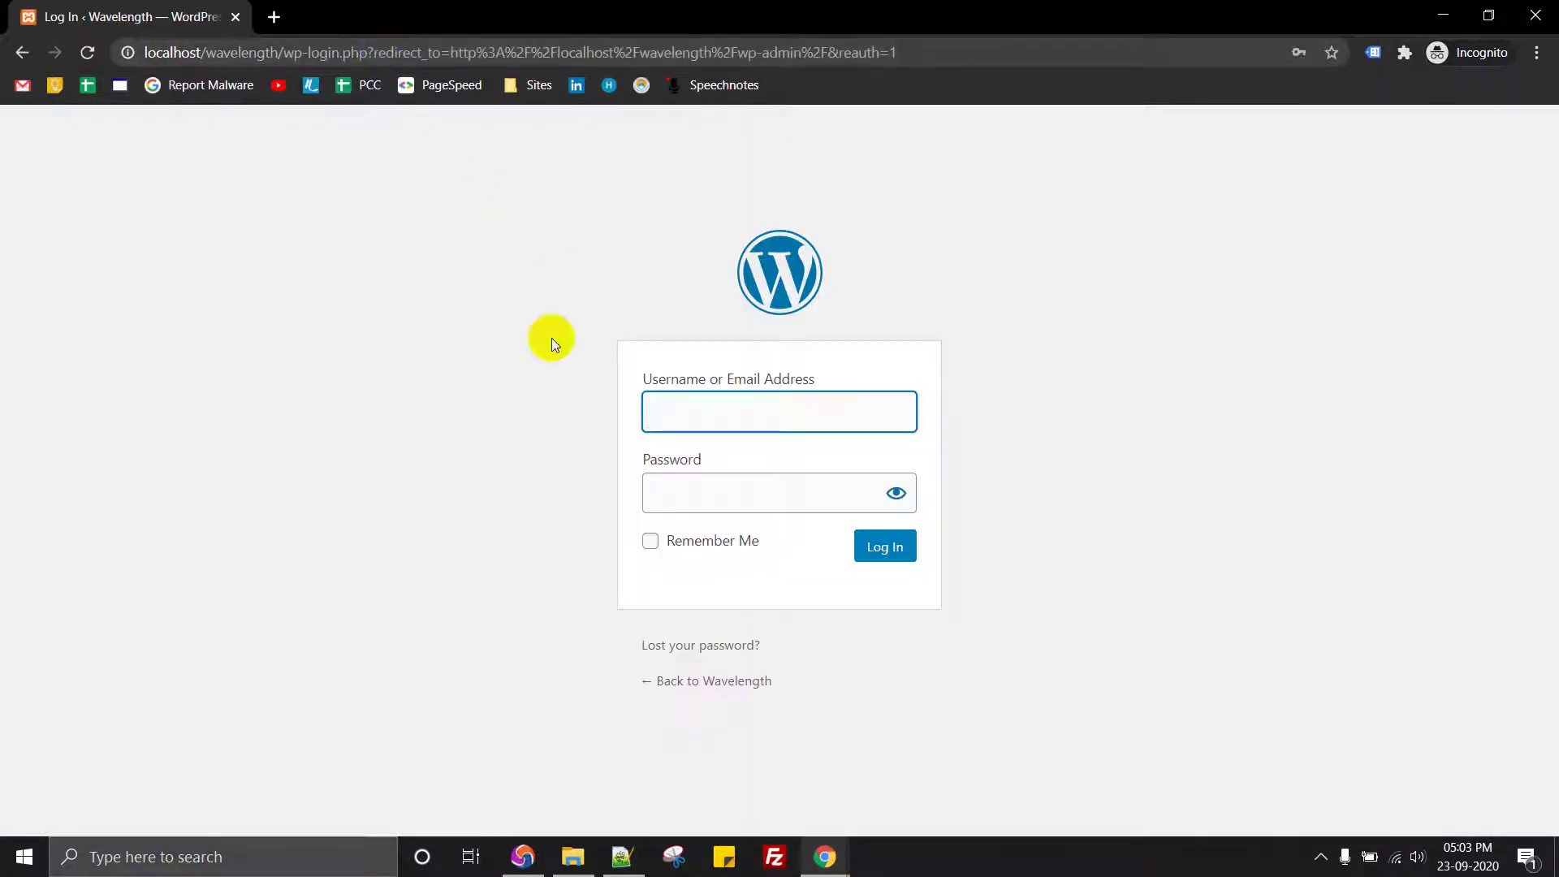
# Step: Go to the Loginizer Dashboard tab in the logged-in browser window
pyautogui.click(522, 857)
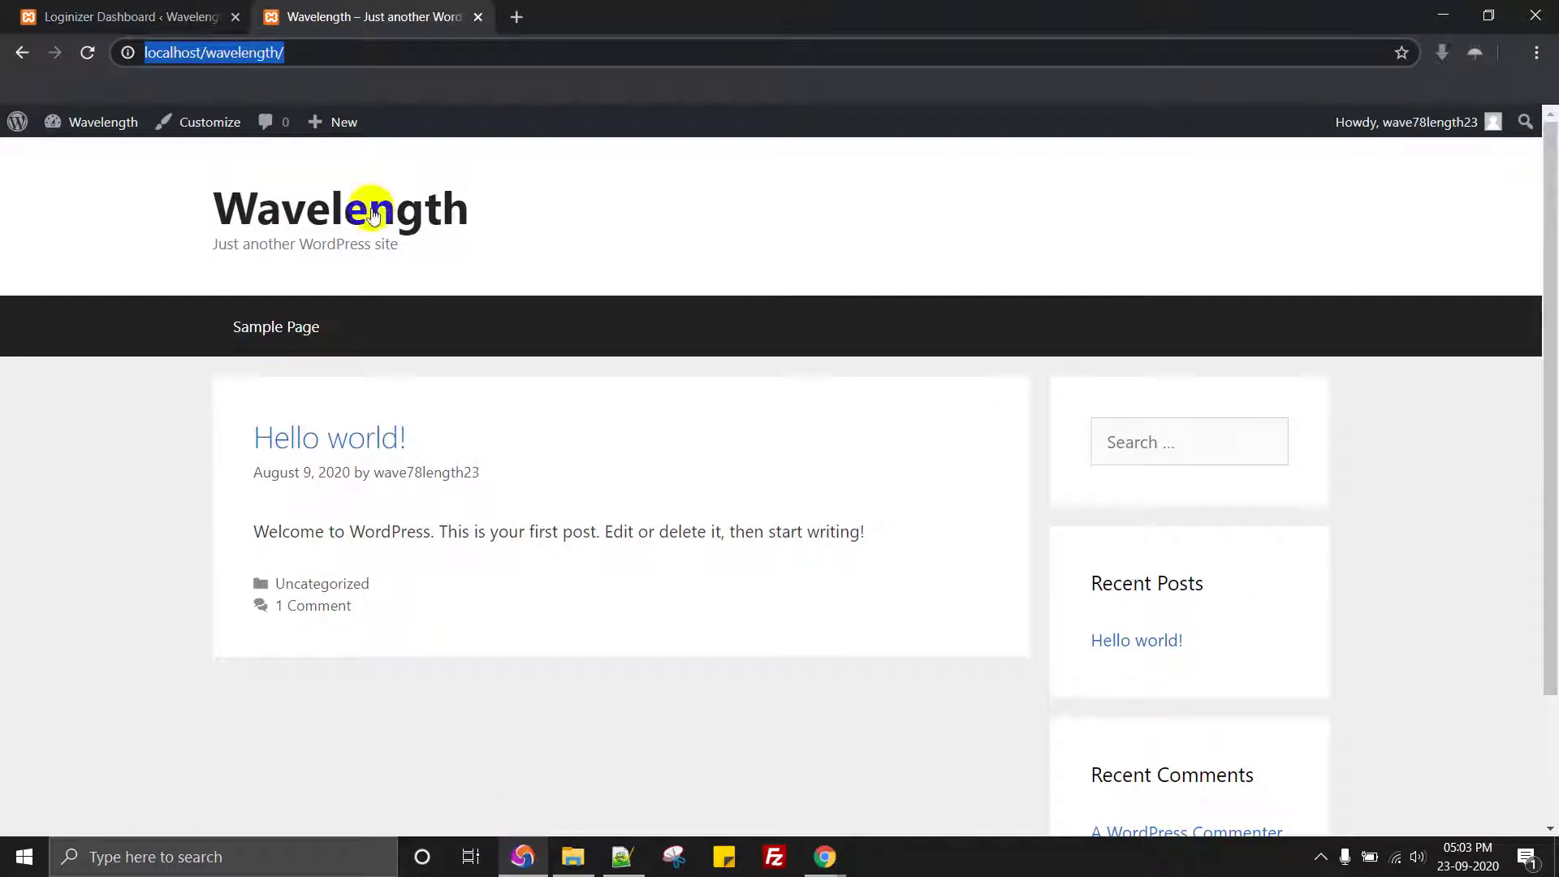
pyautogui.moveTo(1458, 122)
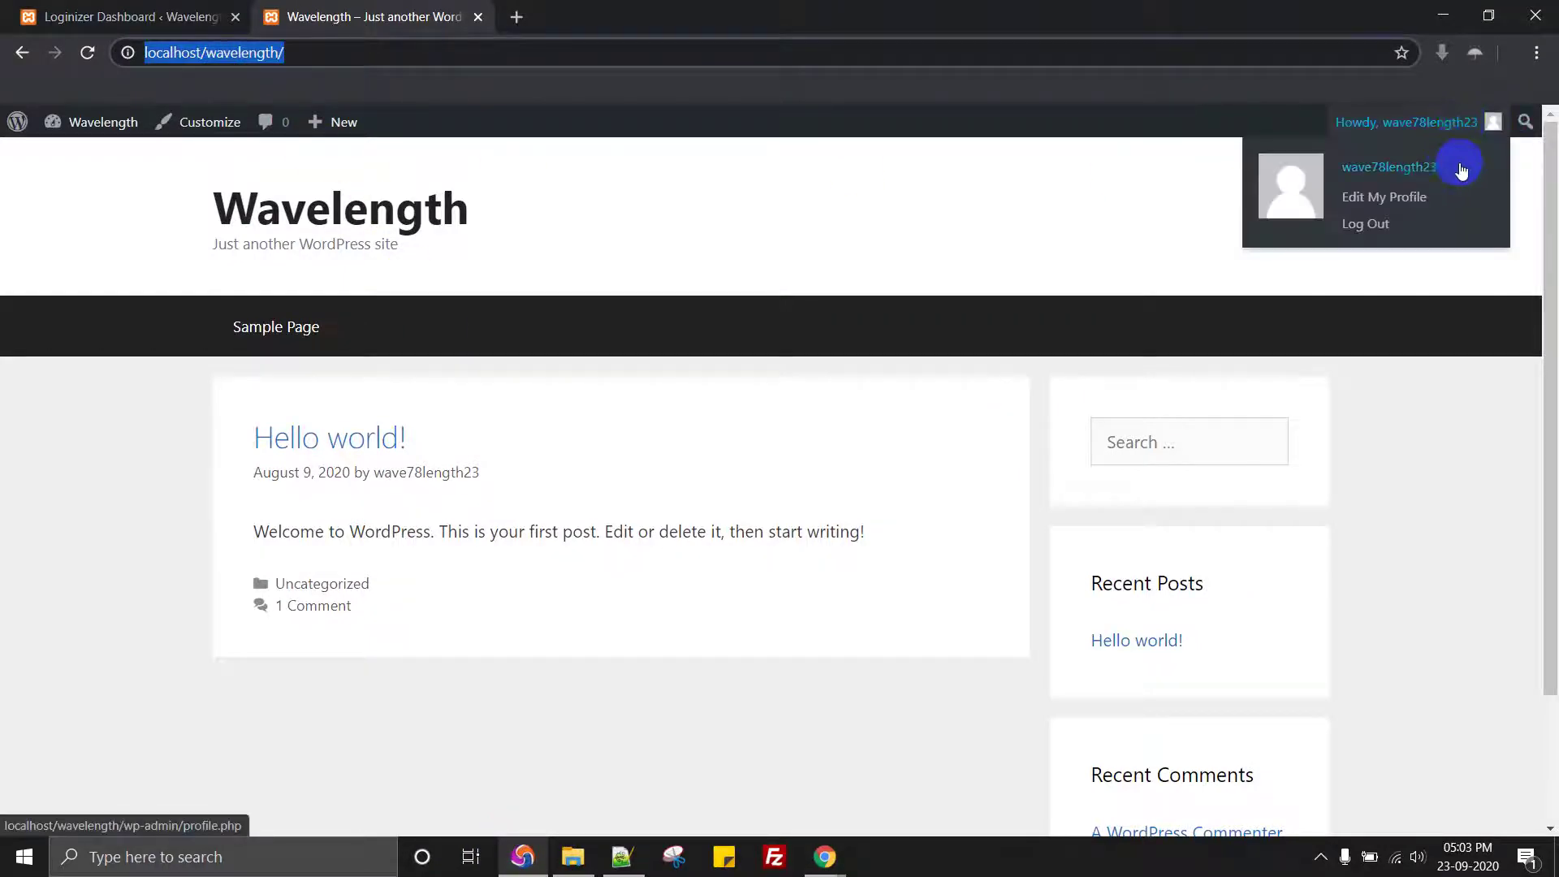
pyautogui.hotkey('ctrl', 'shift', 'Tab')
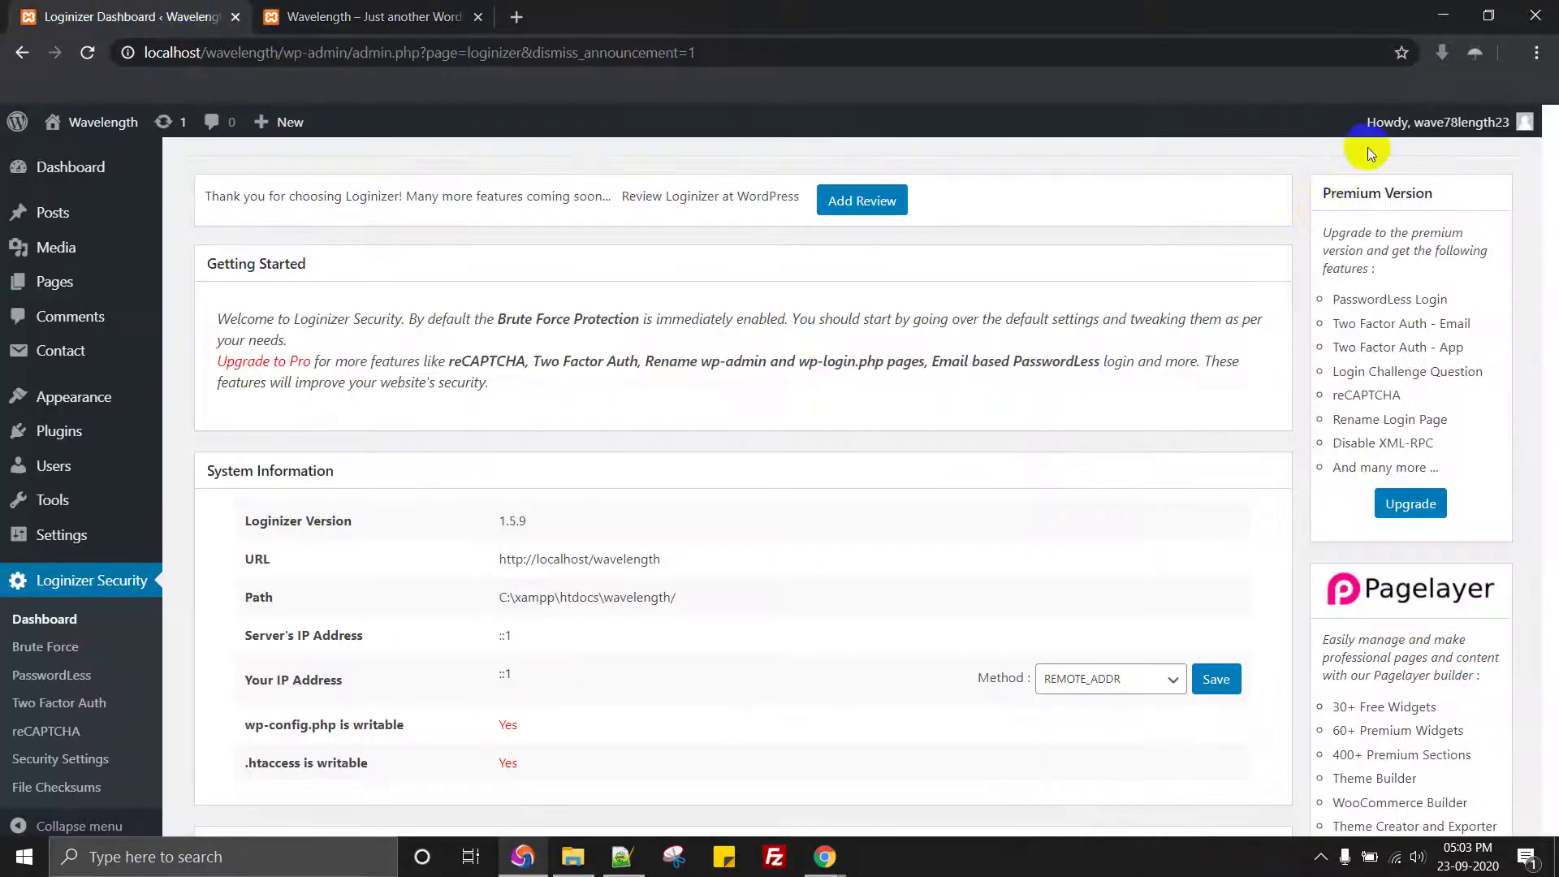
pyautogui.moveTo(1509, 125)
pyautogui.scroll(2, 1508, 132)
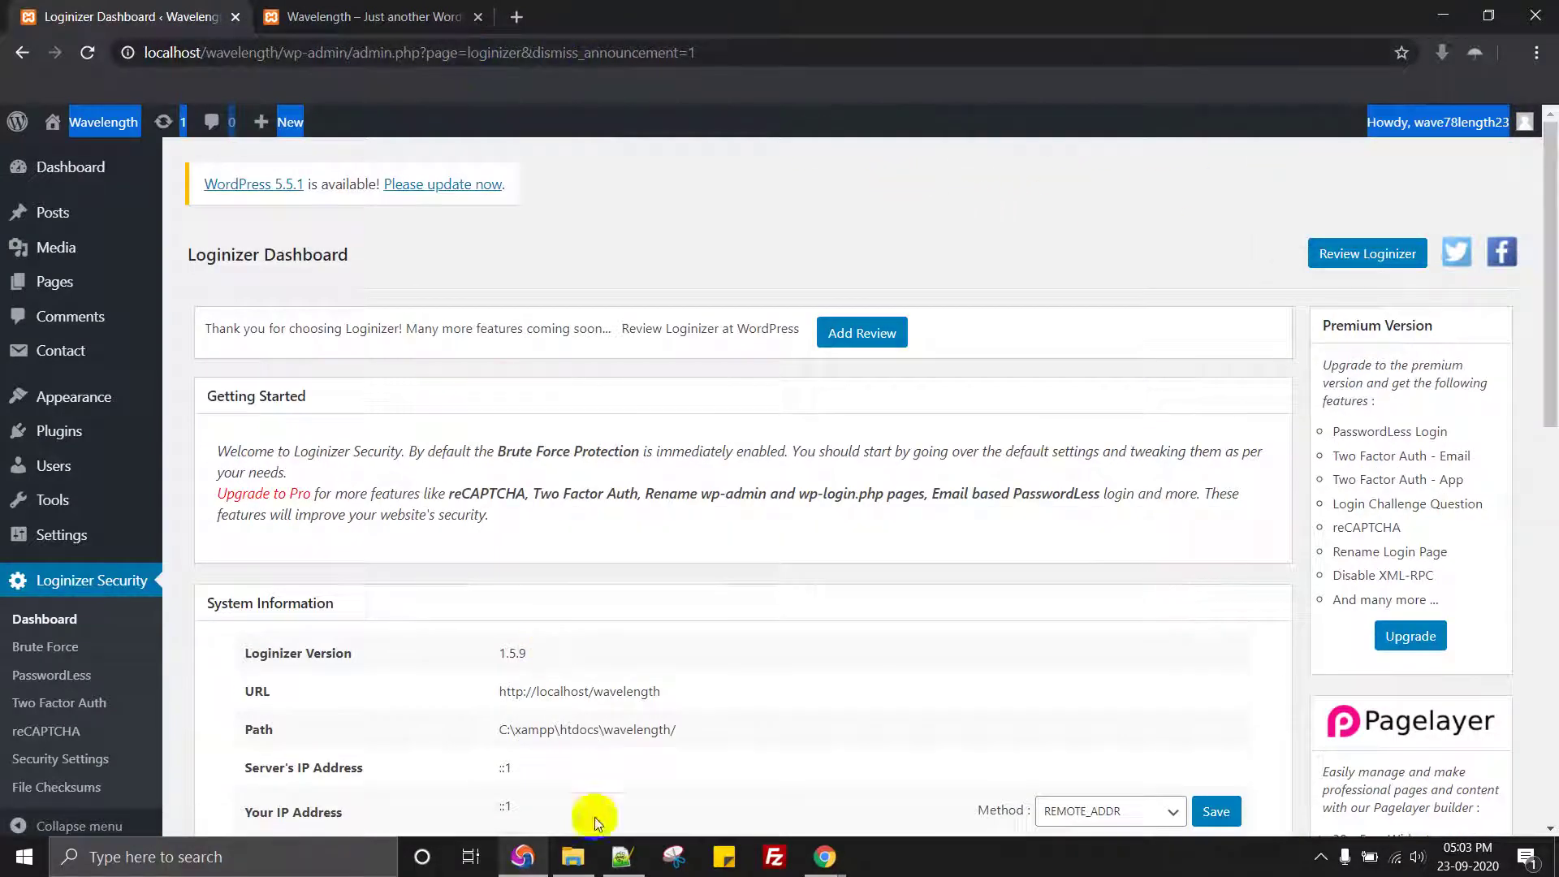
pyautogui.moveTo(824, 857)
# Step: Back in the incognito window, copy out the admin username and focus the login Username field
pyautogui.click(942, 782)
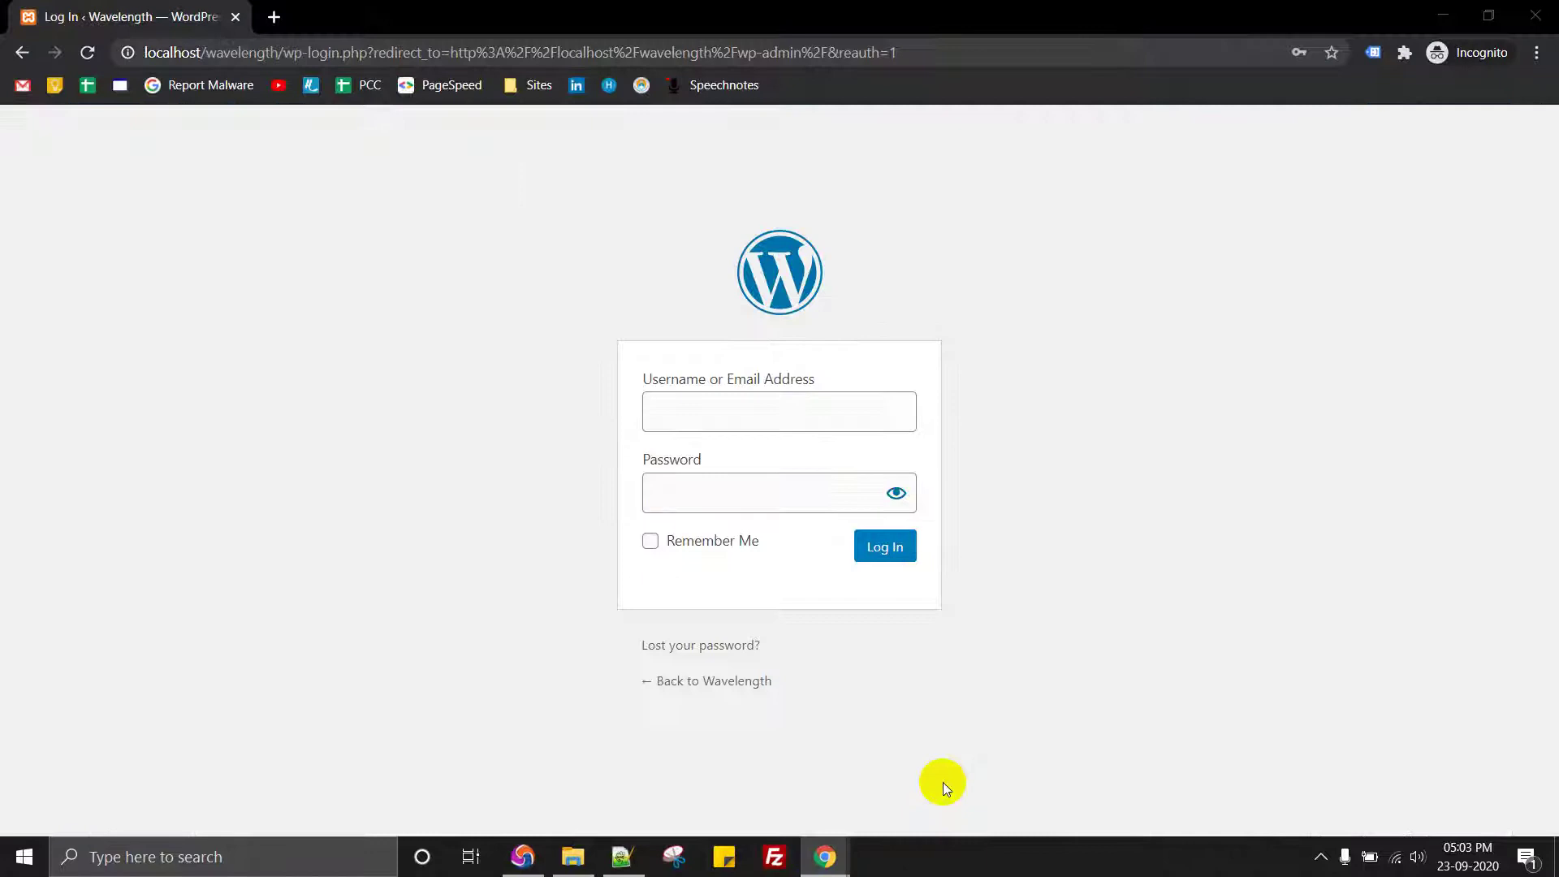
pyautogui.click(367, 52)
pyautogui.write('About WordPress Wavelength 11 WordPress Update 00 Comments in moderation New Howdy, wave78length23')
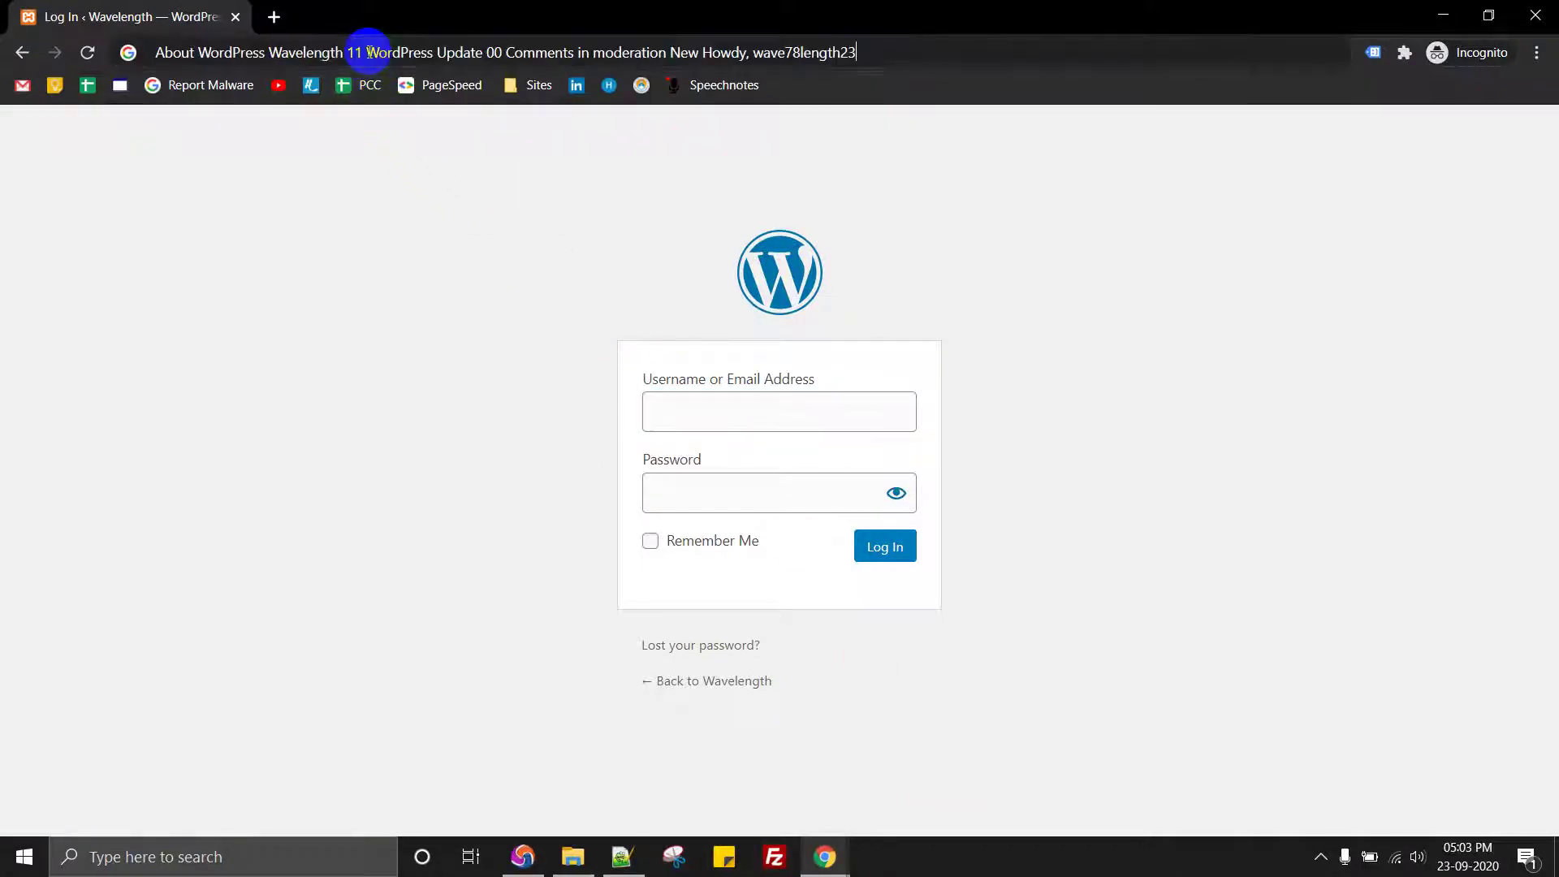
pyautogui.doubleClick(771, 53)
pyautogui.hotkey('ctrl', 'c')
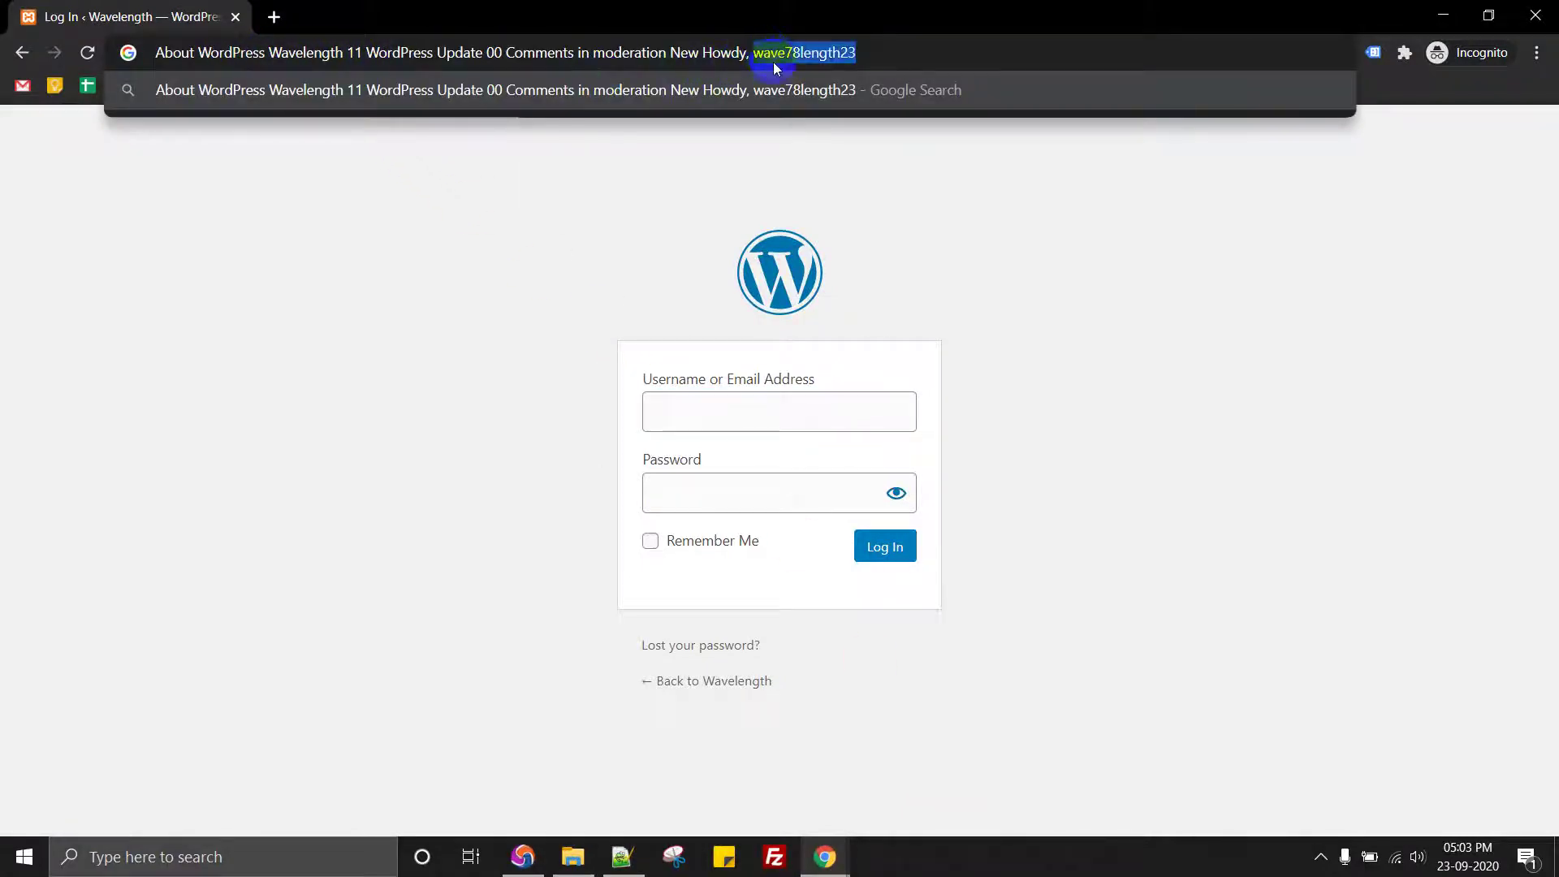
pyautogui.press('Escape')
pyautogui.click(685, 285)
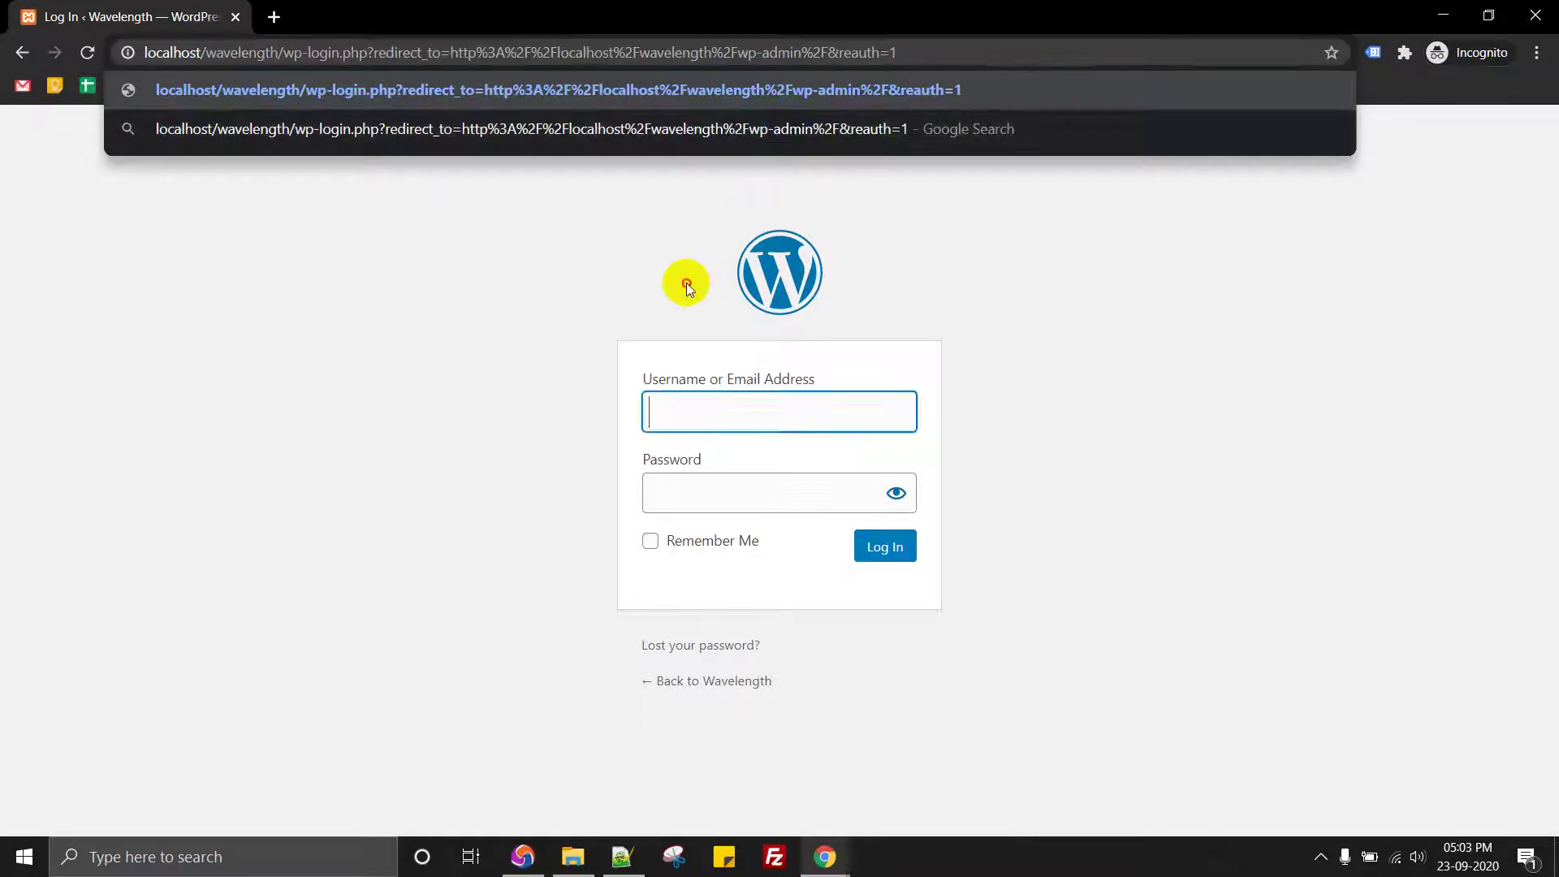
pyautogui.click(752, 410)
# Step: Log in with the admin username and a wrong password, getting 2 attempt(s) left
pyautogui.hotkey('ctrl', 'v')
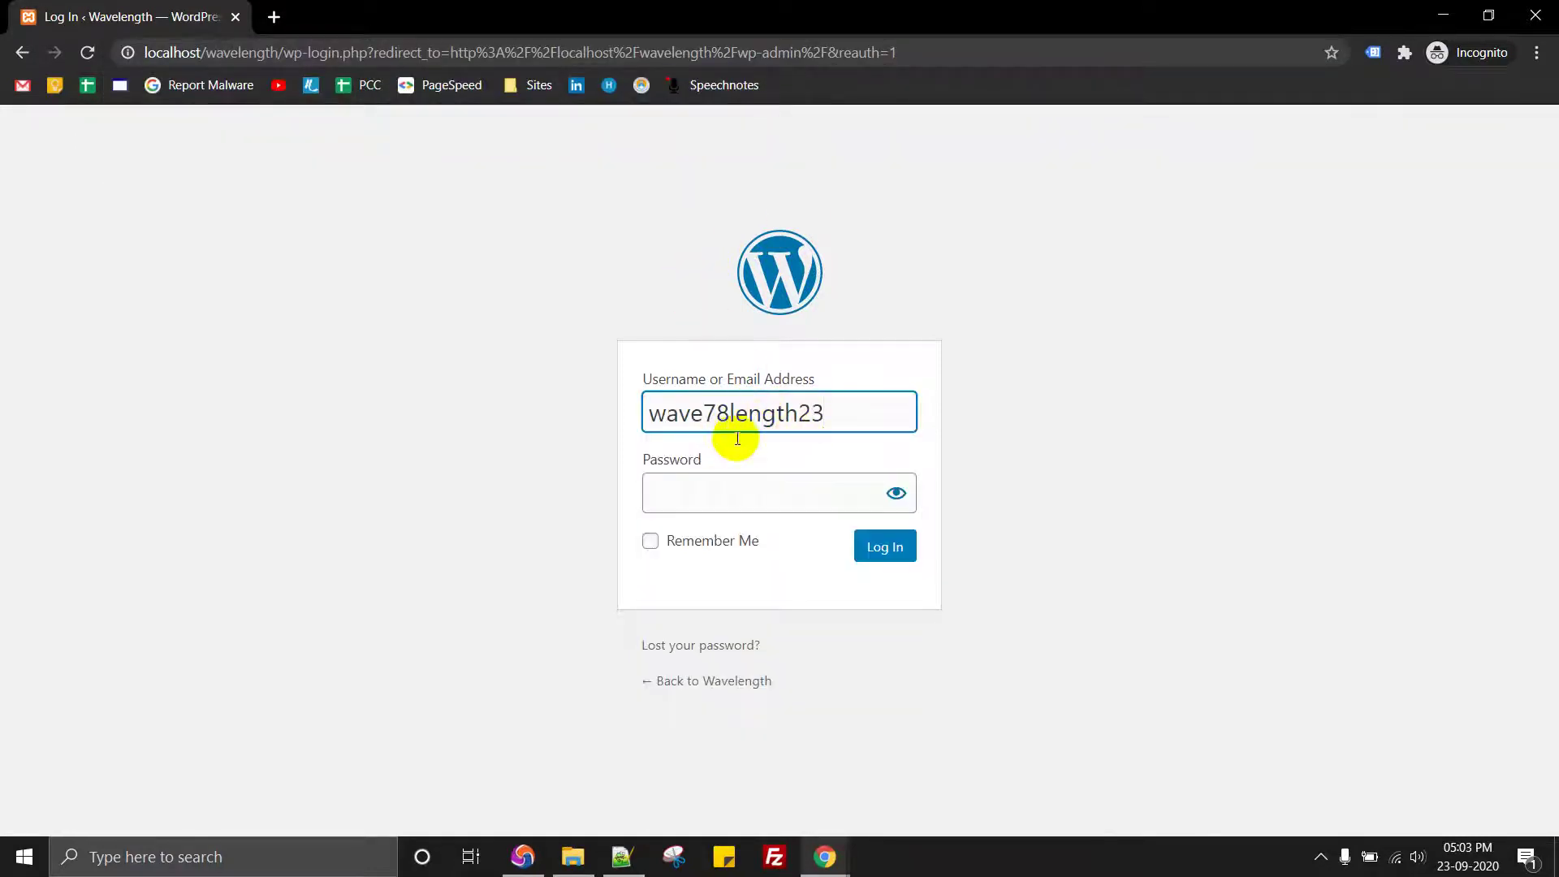
pyautogui.click(692, 501)
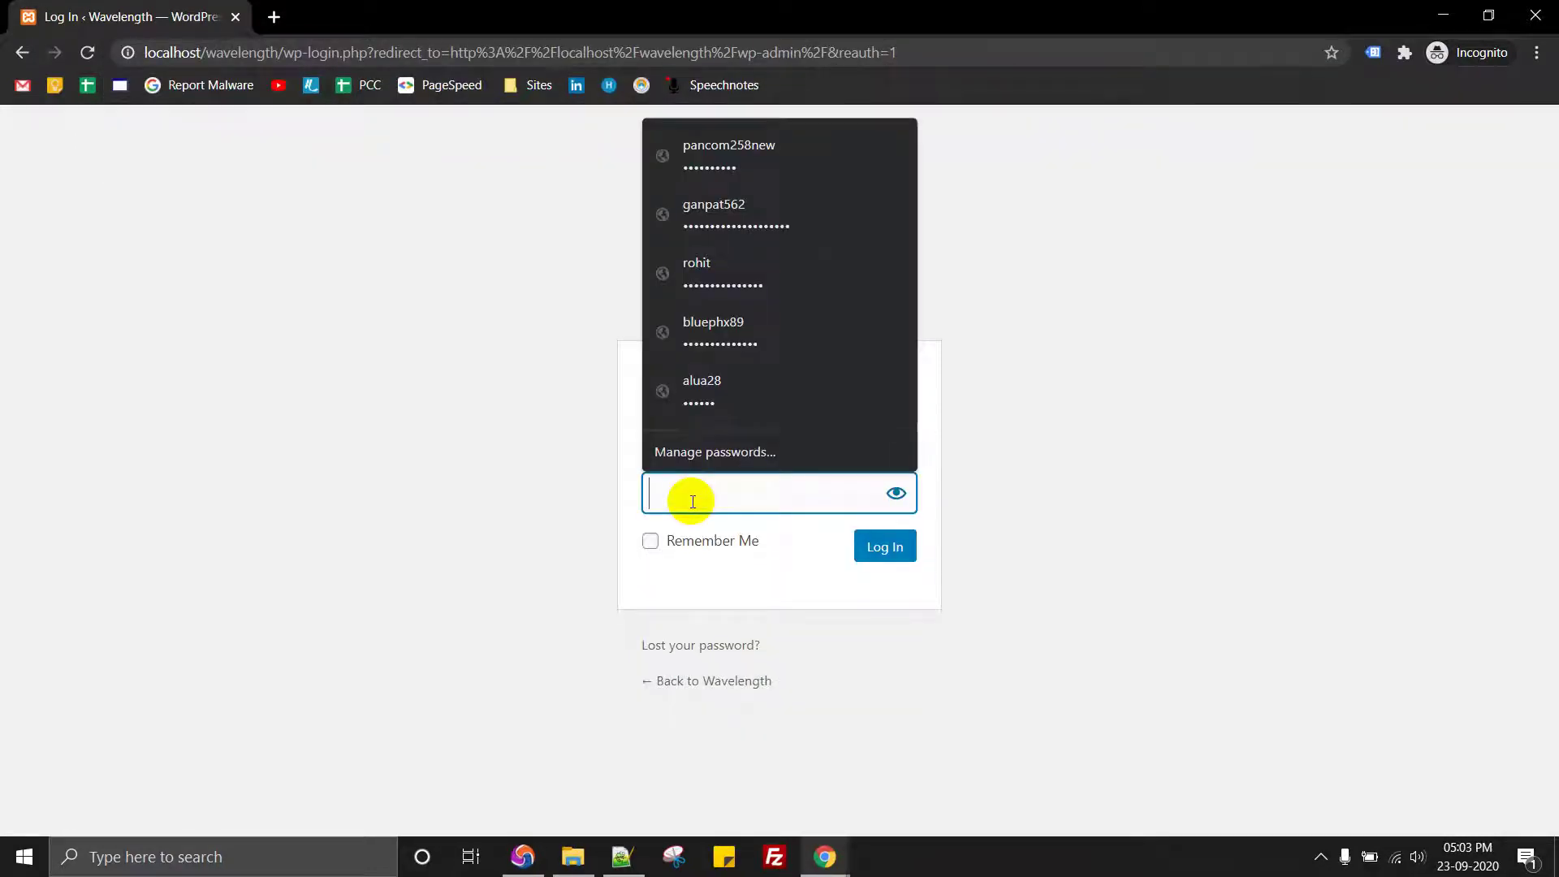
pyautogui.write('•••')
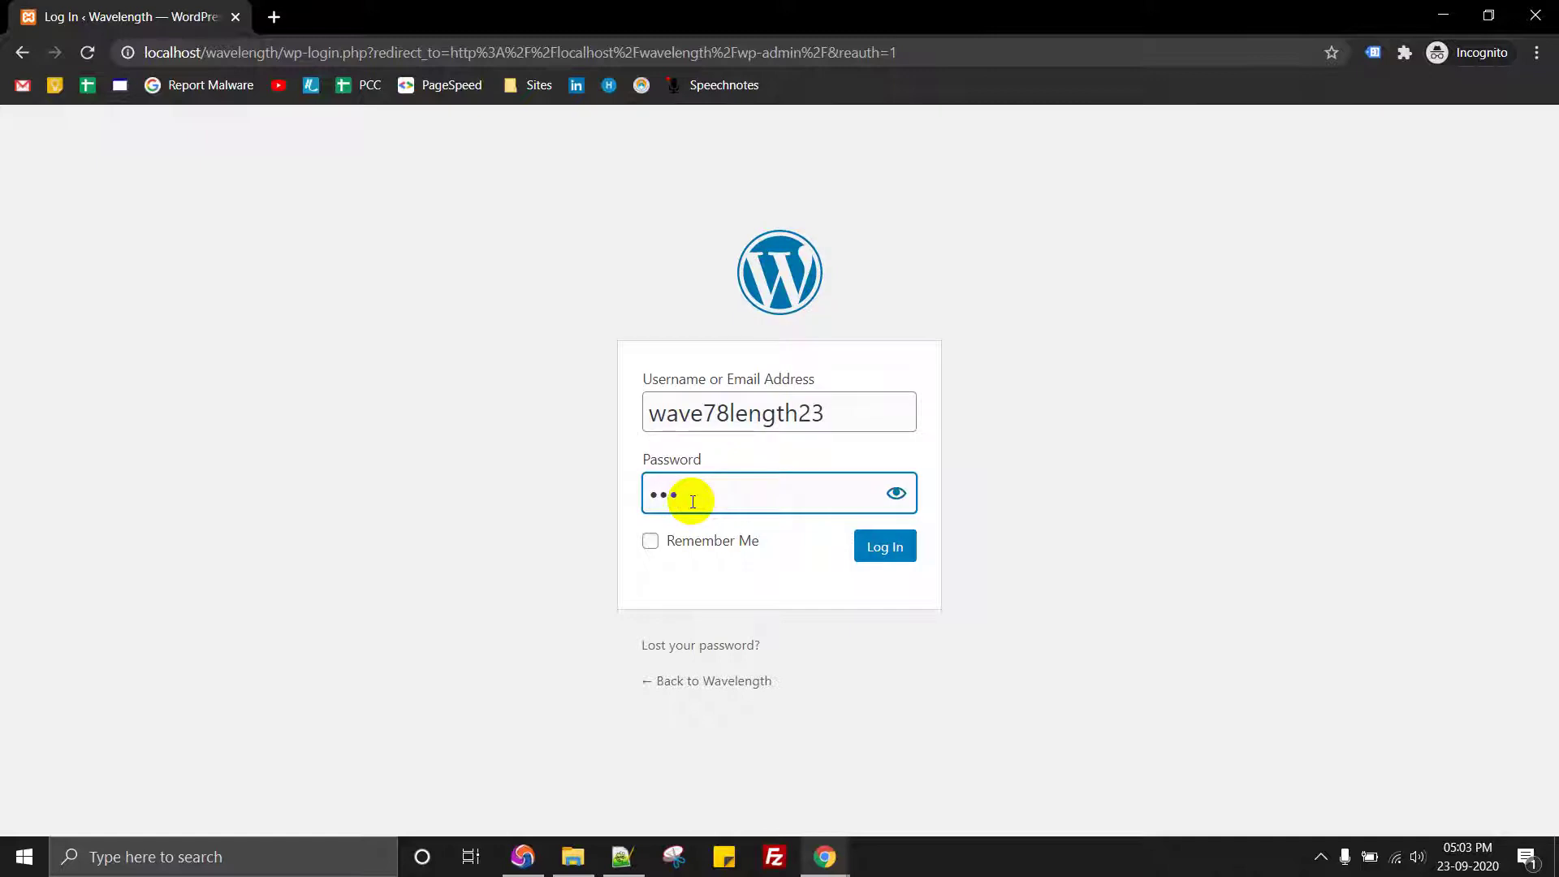
pyautogui.click(883, 549)
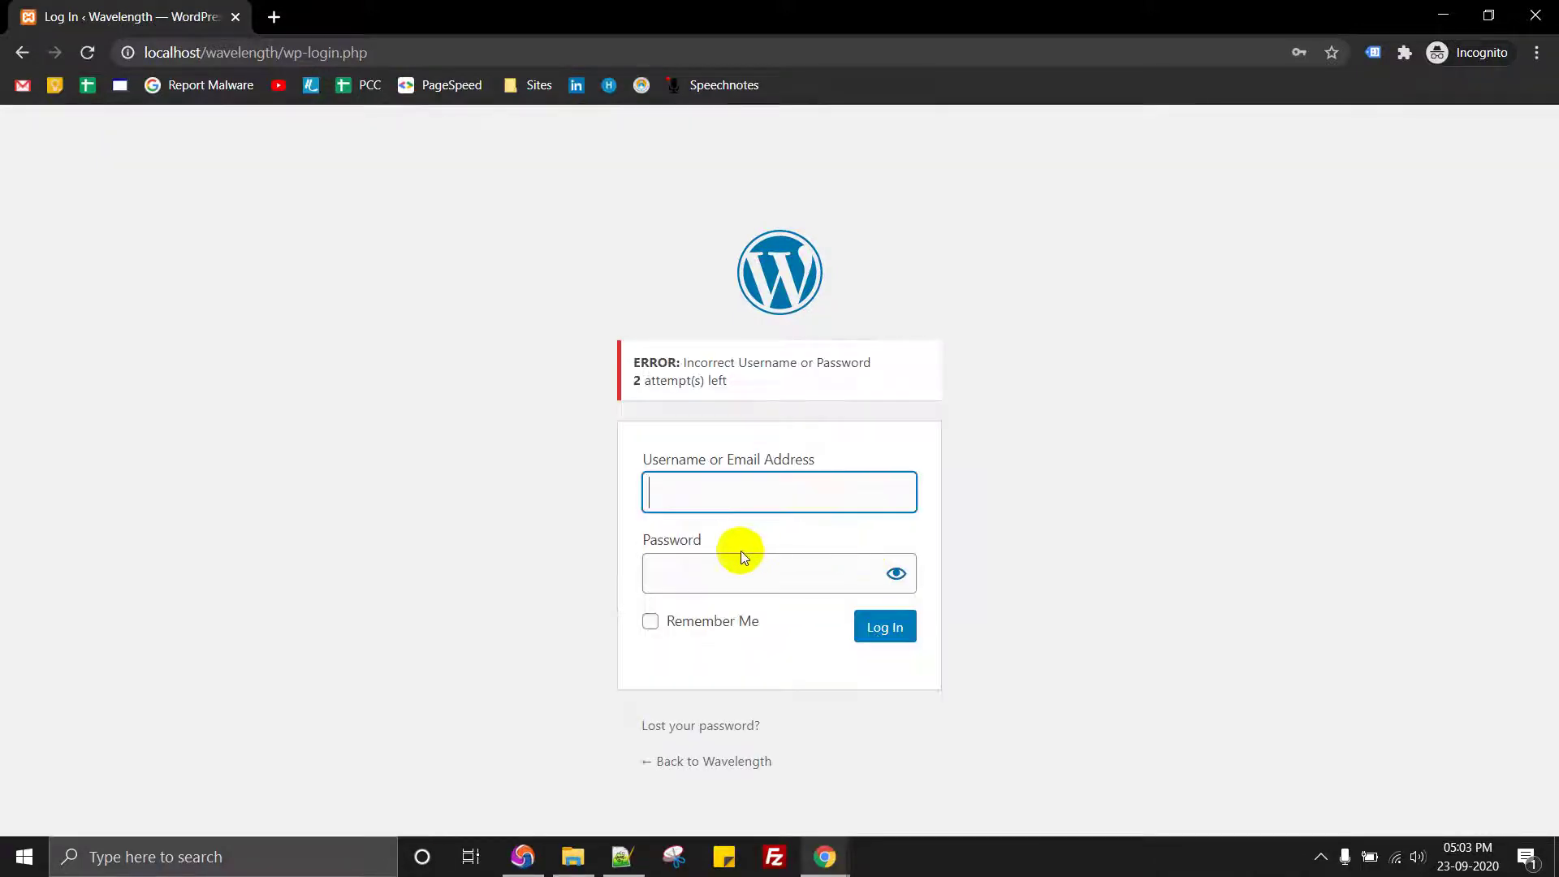
pyautogui.moveTo(683, 362); pyautogui.dragTo(872, 363)
pyautogui.moveTo(634, 380); pyautogui.dragTo(770, 388)
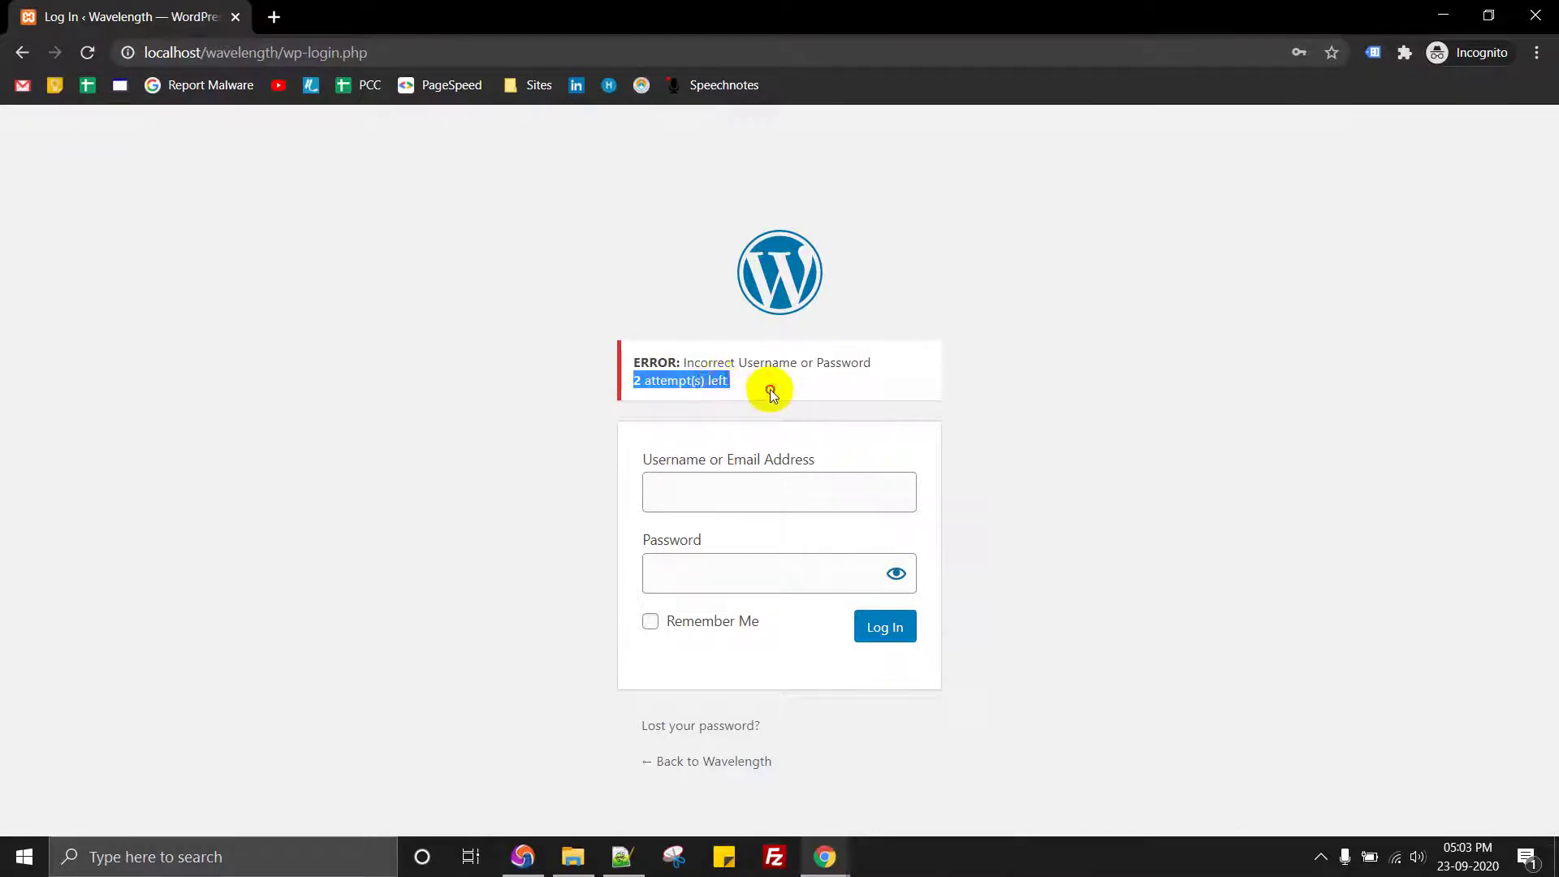
# Step: Retry with another wrong username and password, dropping the counter to 1 attempt(s) left
pyautogui.click(726, 488)
pyautogui.write('wave78length23')
pyautogui.click(734, 576)
pyautogui.write('ab')
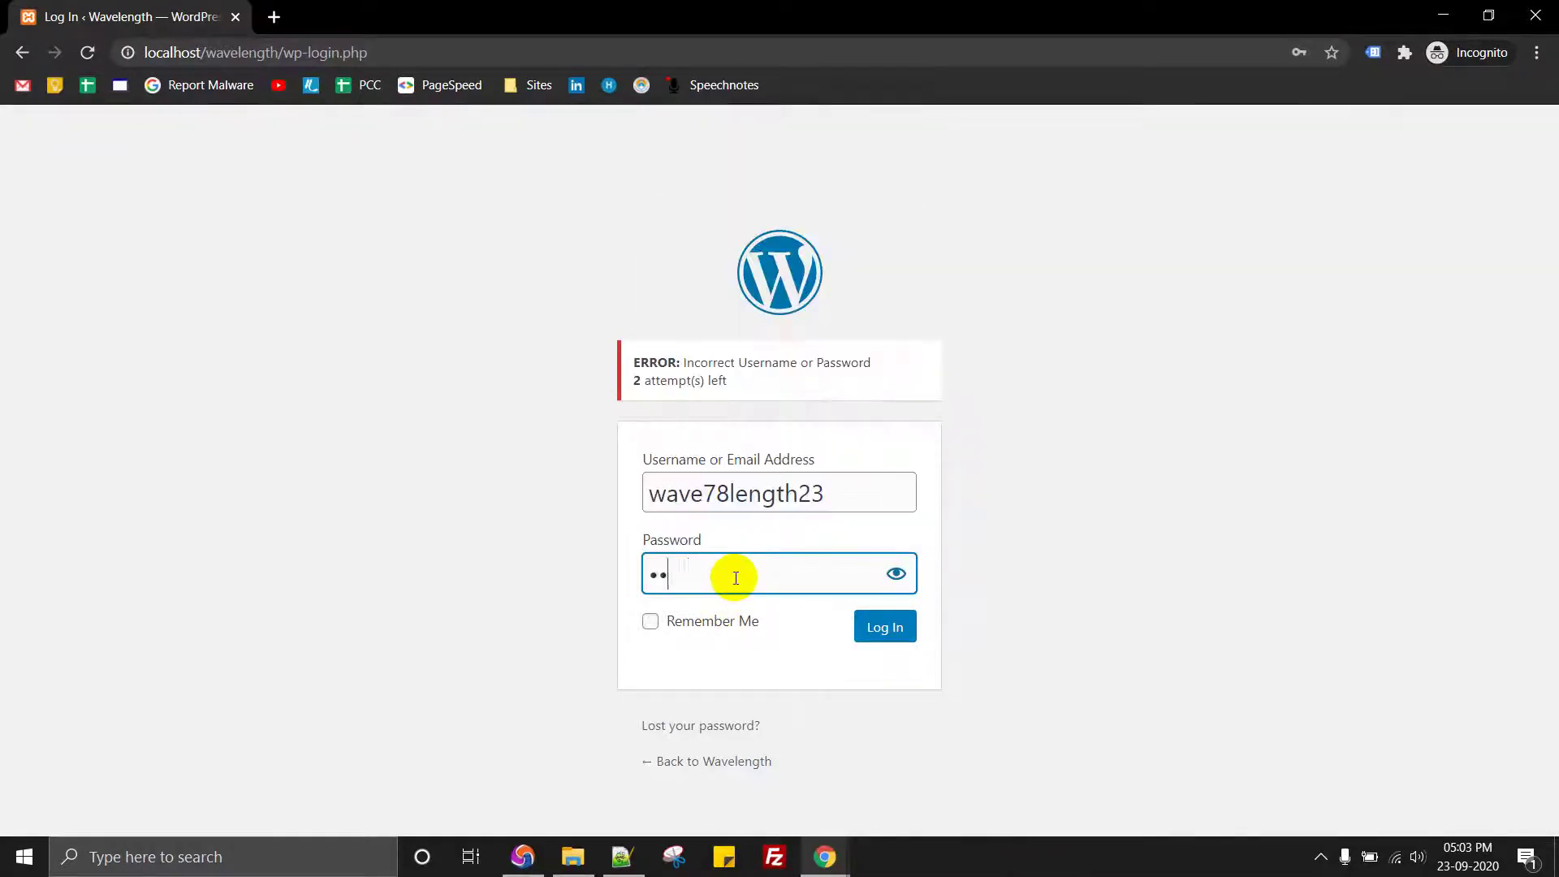
pyautogui.write('*****')
pyautogui.click(896, 573)
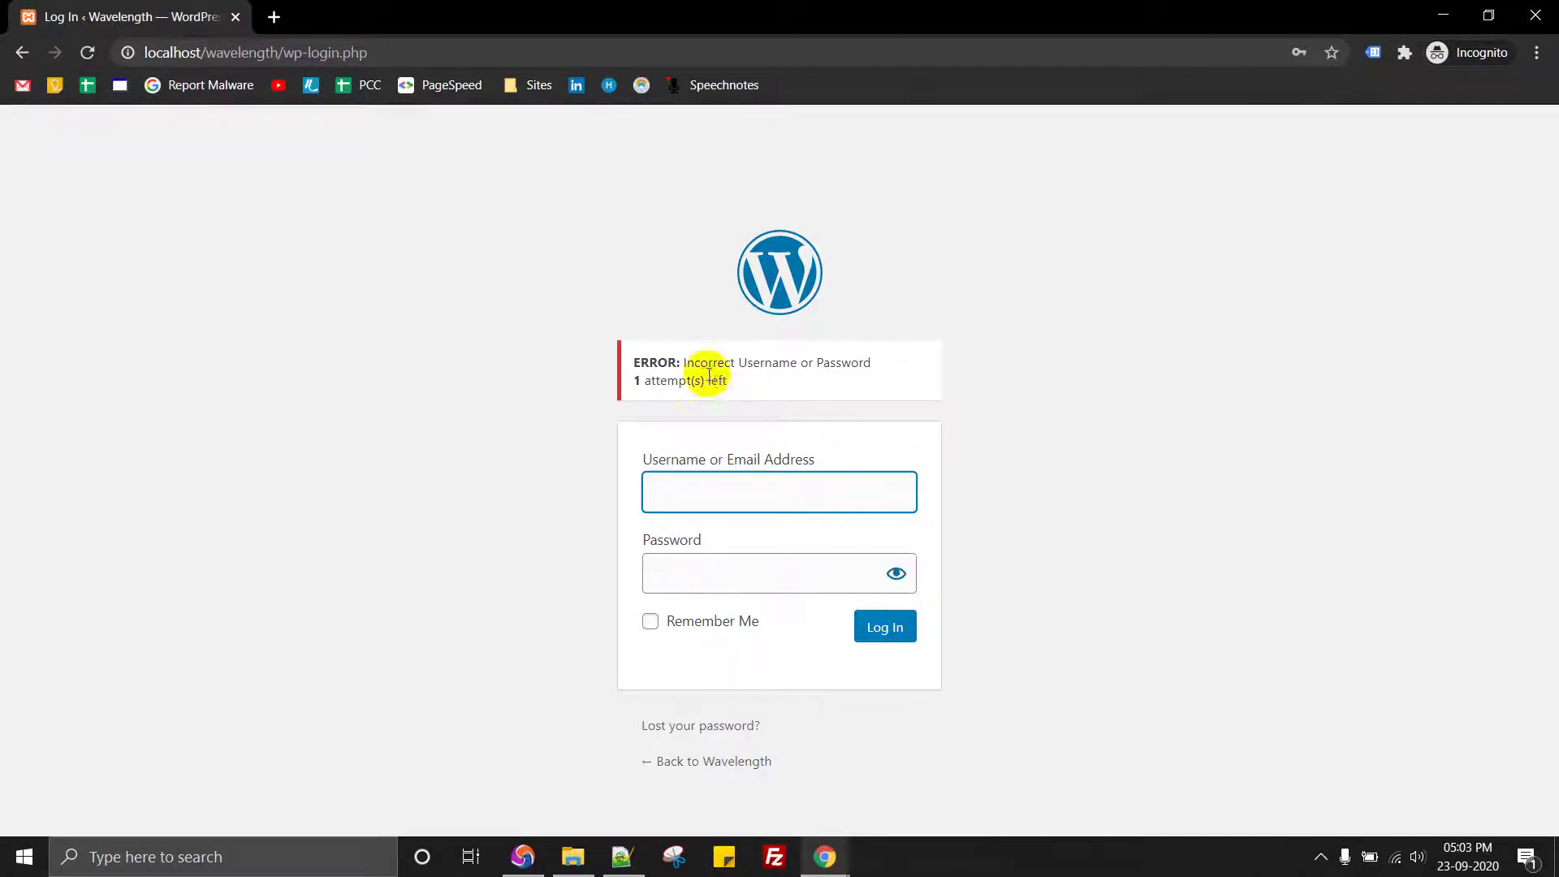
pyautogui.moveTo(684, 362); pyautogui.dragTo(870, 358)
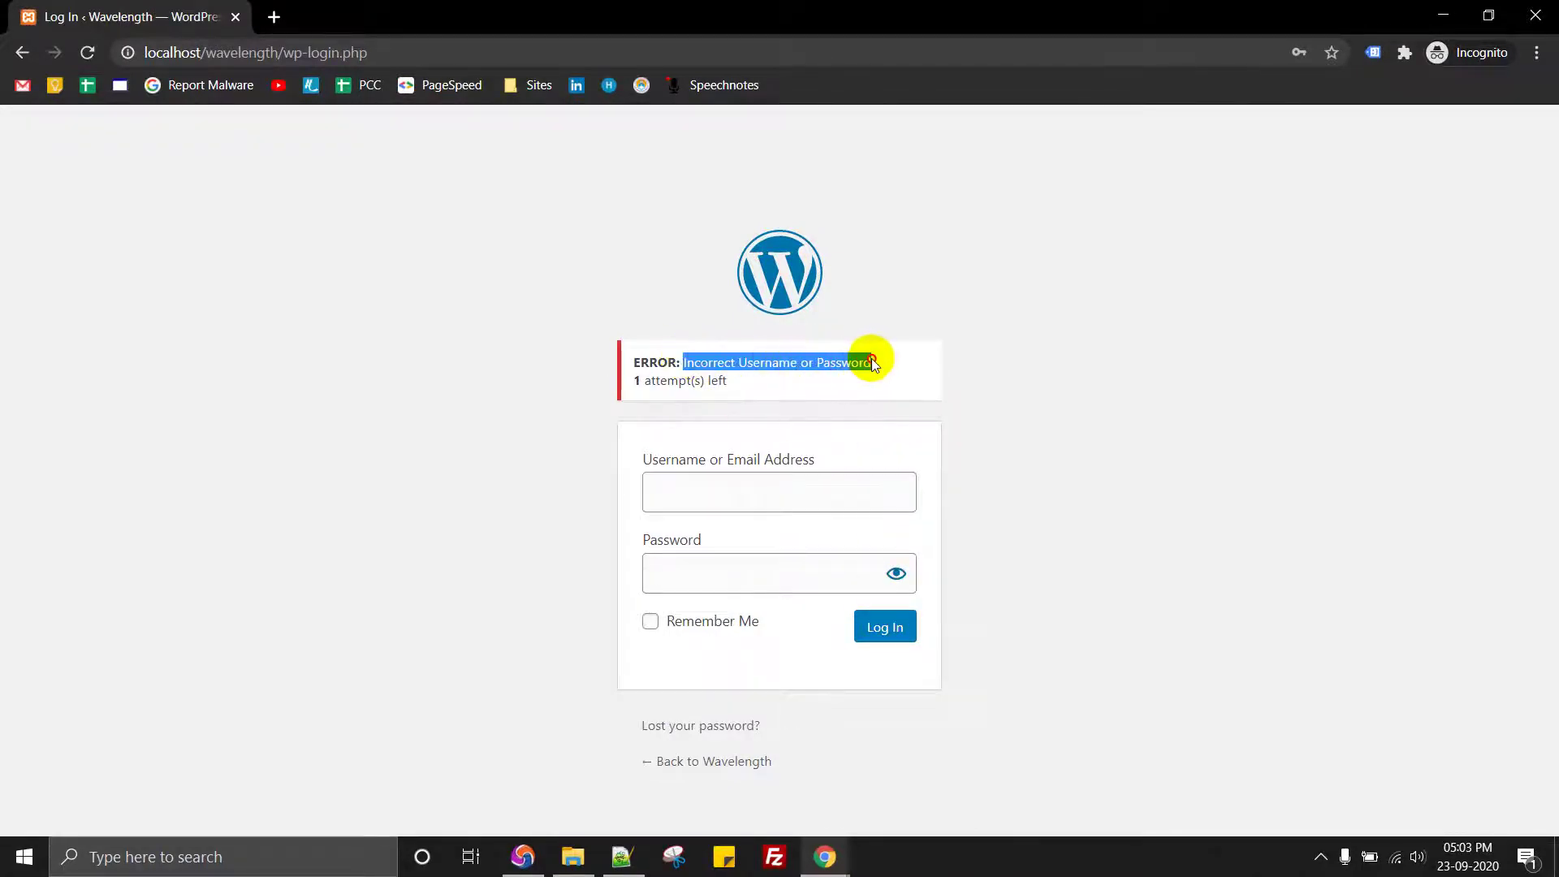
pyautogui.tripleClick(713, 379)
# Step: Submit a third wrong username and password to use up the last attempt
pyautogui.click(770, 506)
pyautogui.write('5656565')
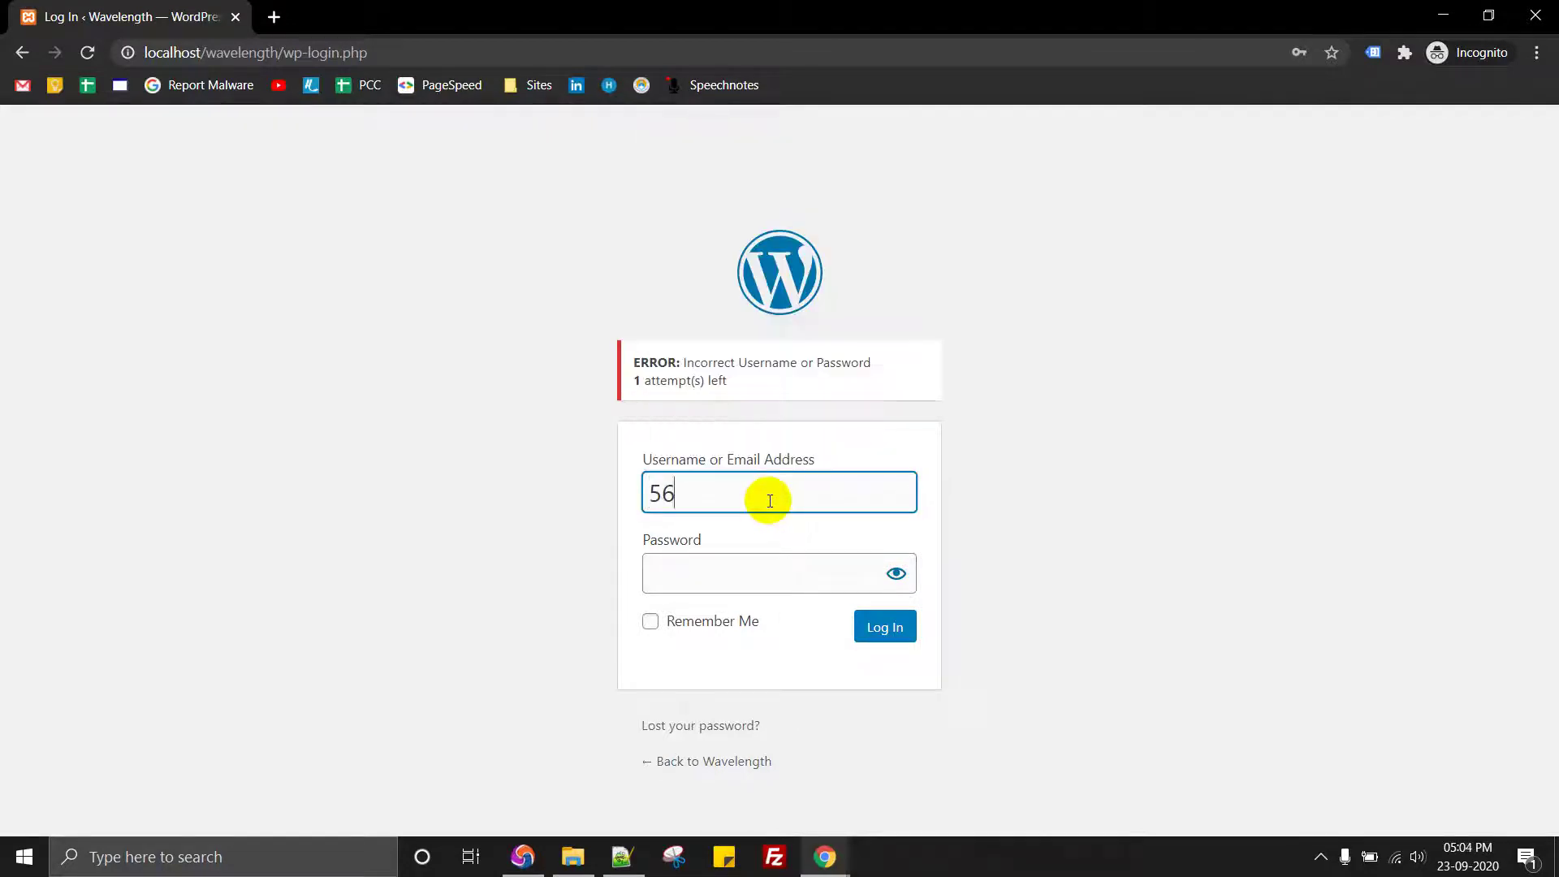
pyautogui.click(734, 575)
pyautogui.write('1234')
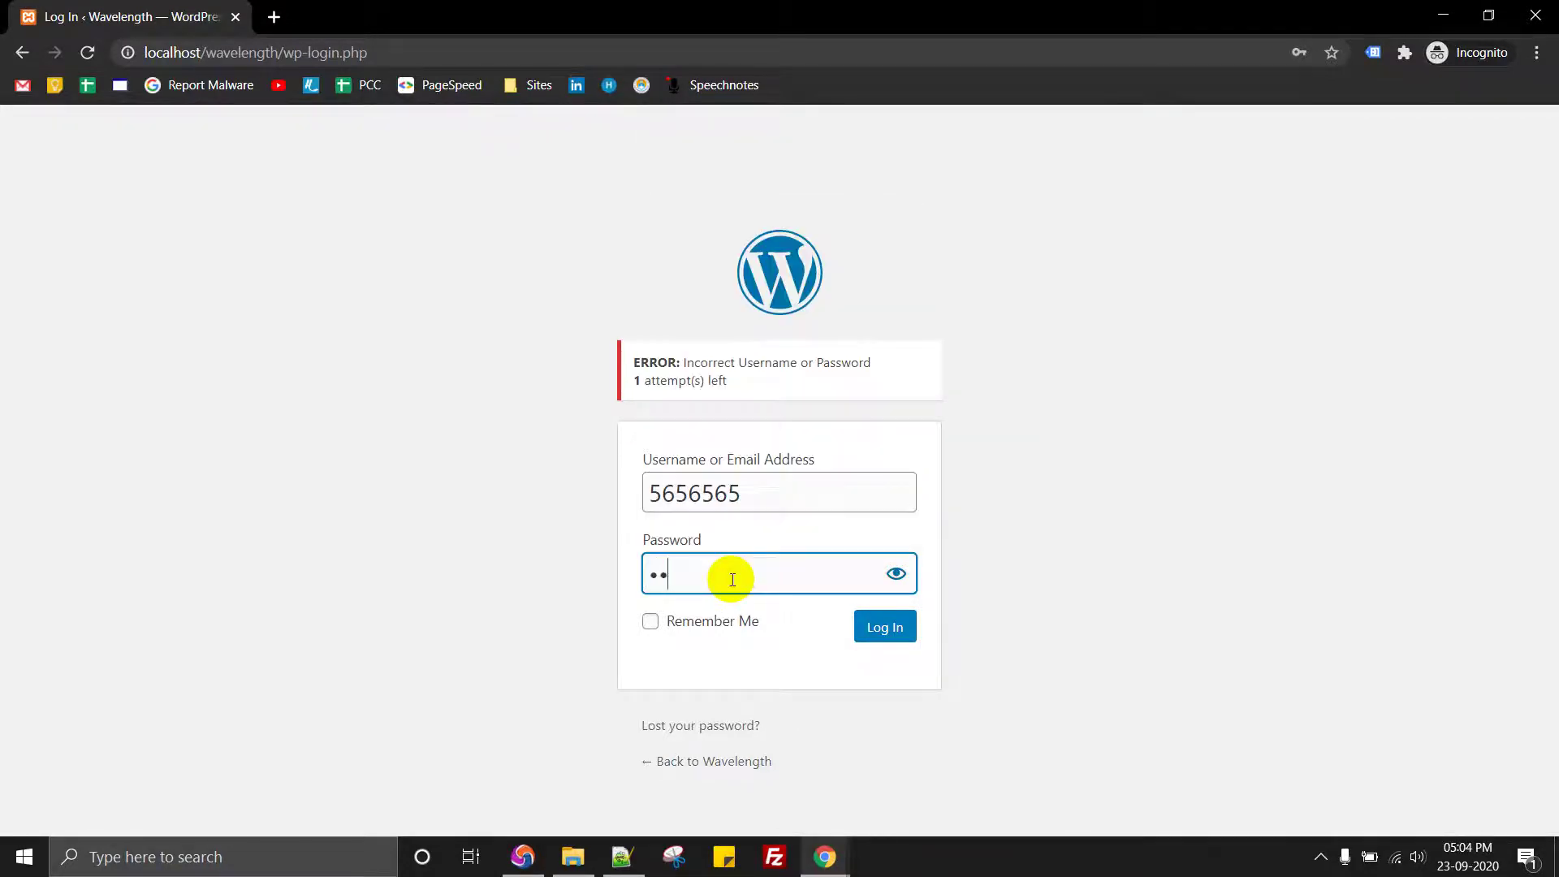
pyautogui.click(884, 635)
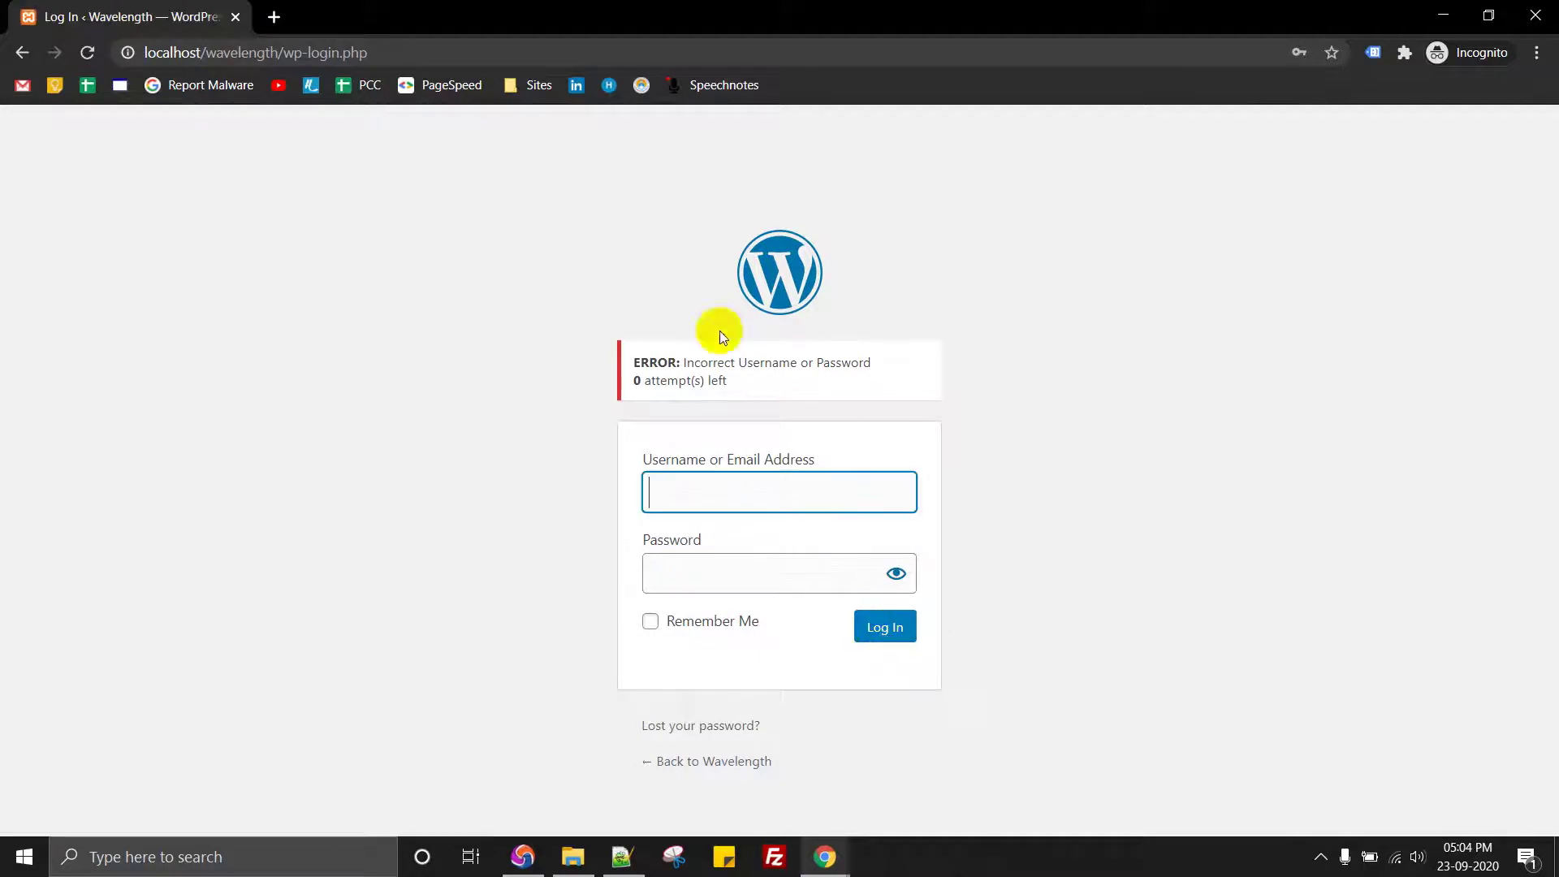
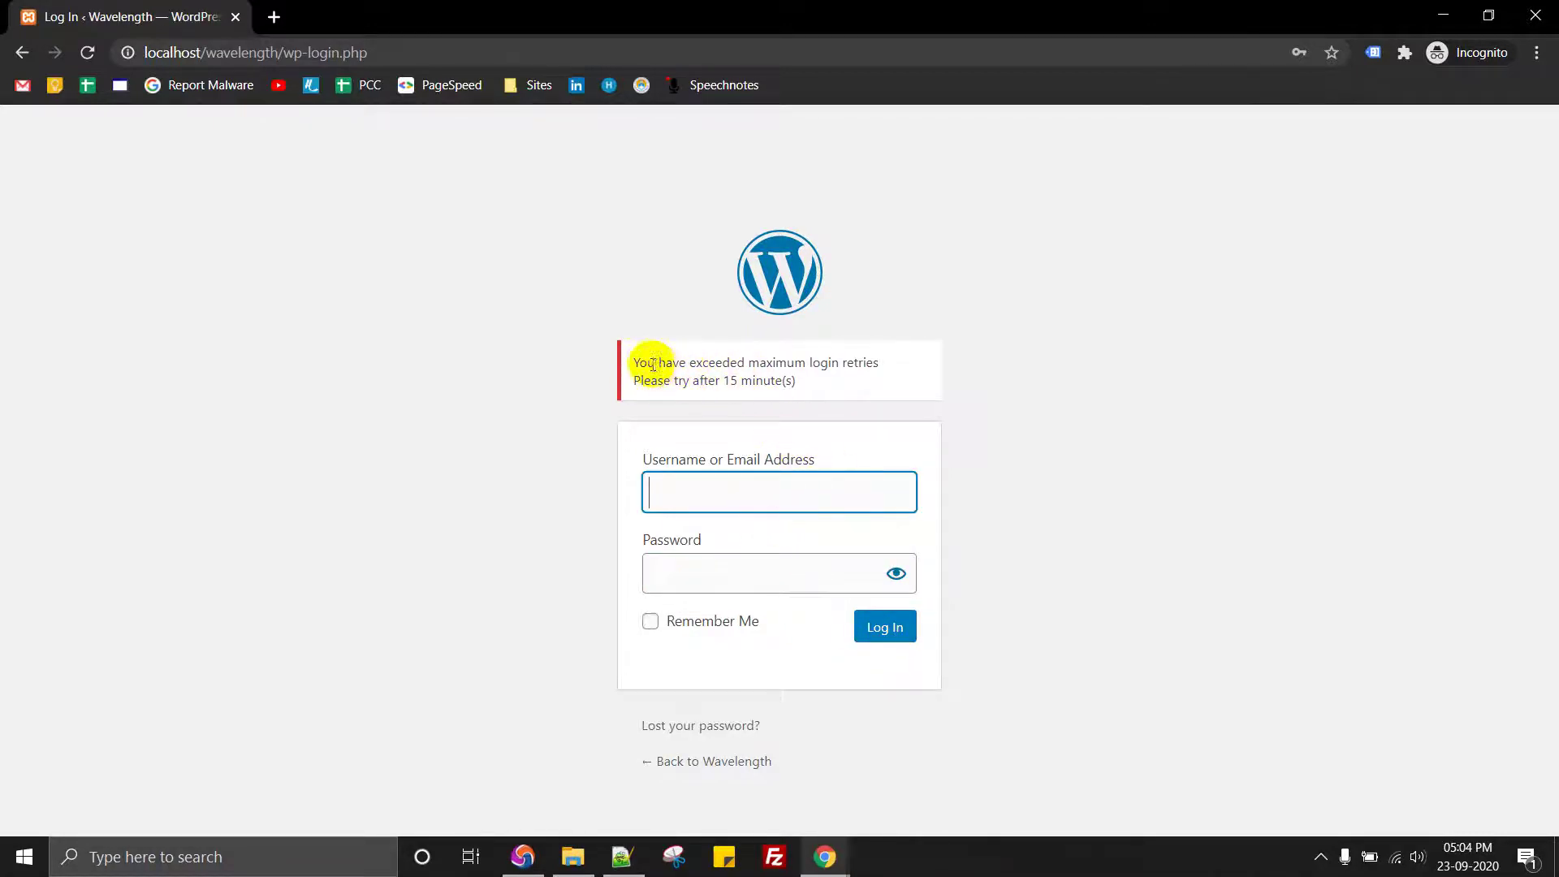
# Step: Highlight the lockout notice lines: 'exceeded maximum login retries' and 'Please try after 15 minute(s)'
pyautogui.moveTo(634, 362); pyautogui.dragTo(841, 363)
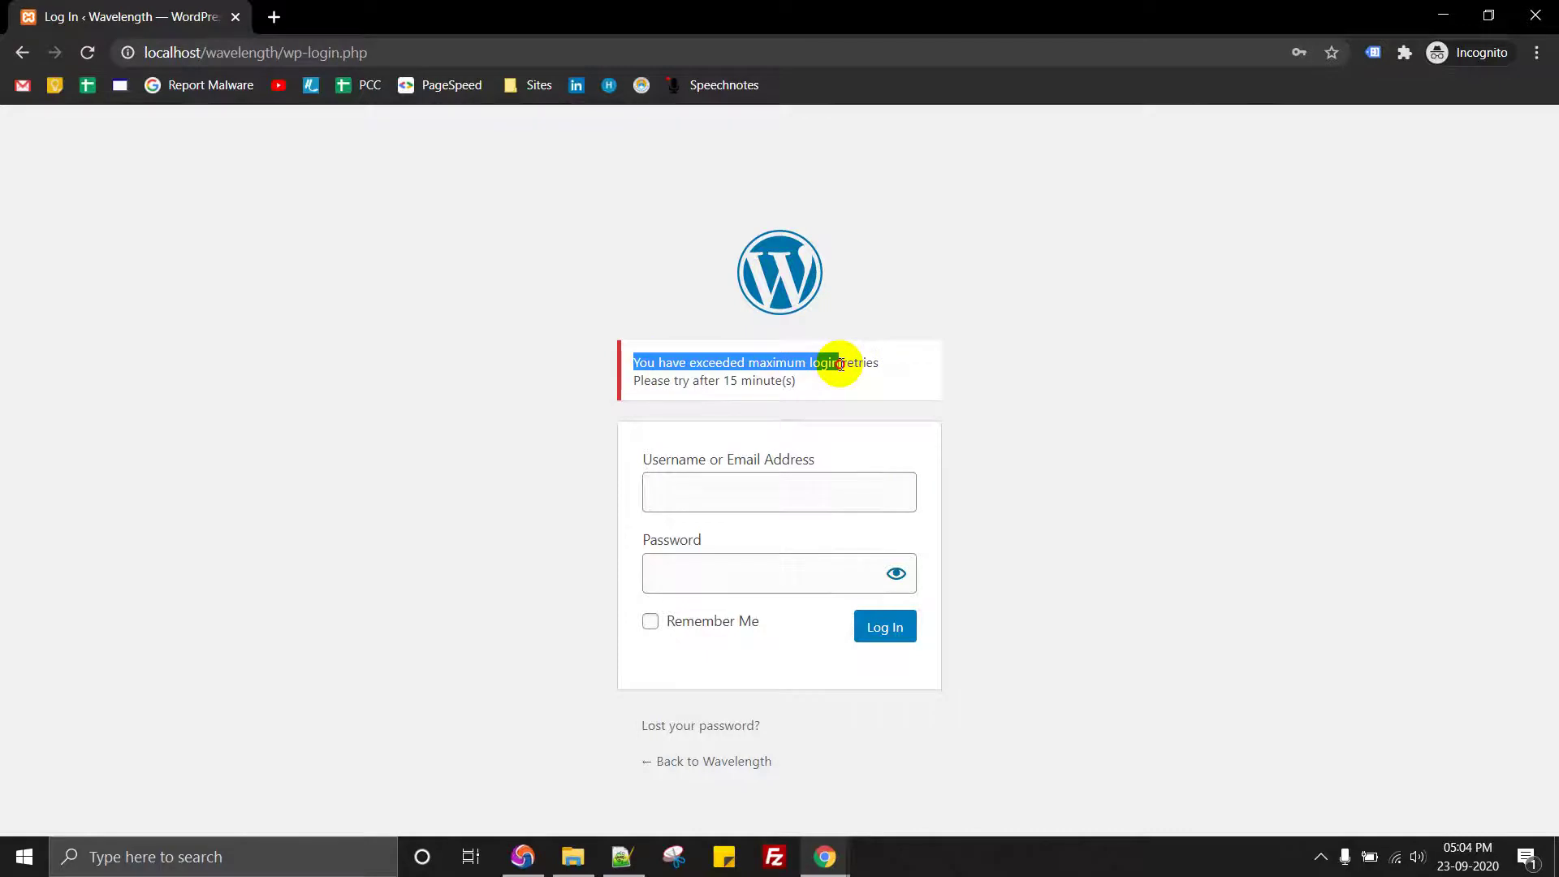
pyautogui.click(841, 365)
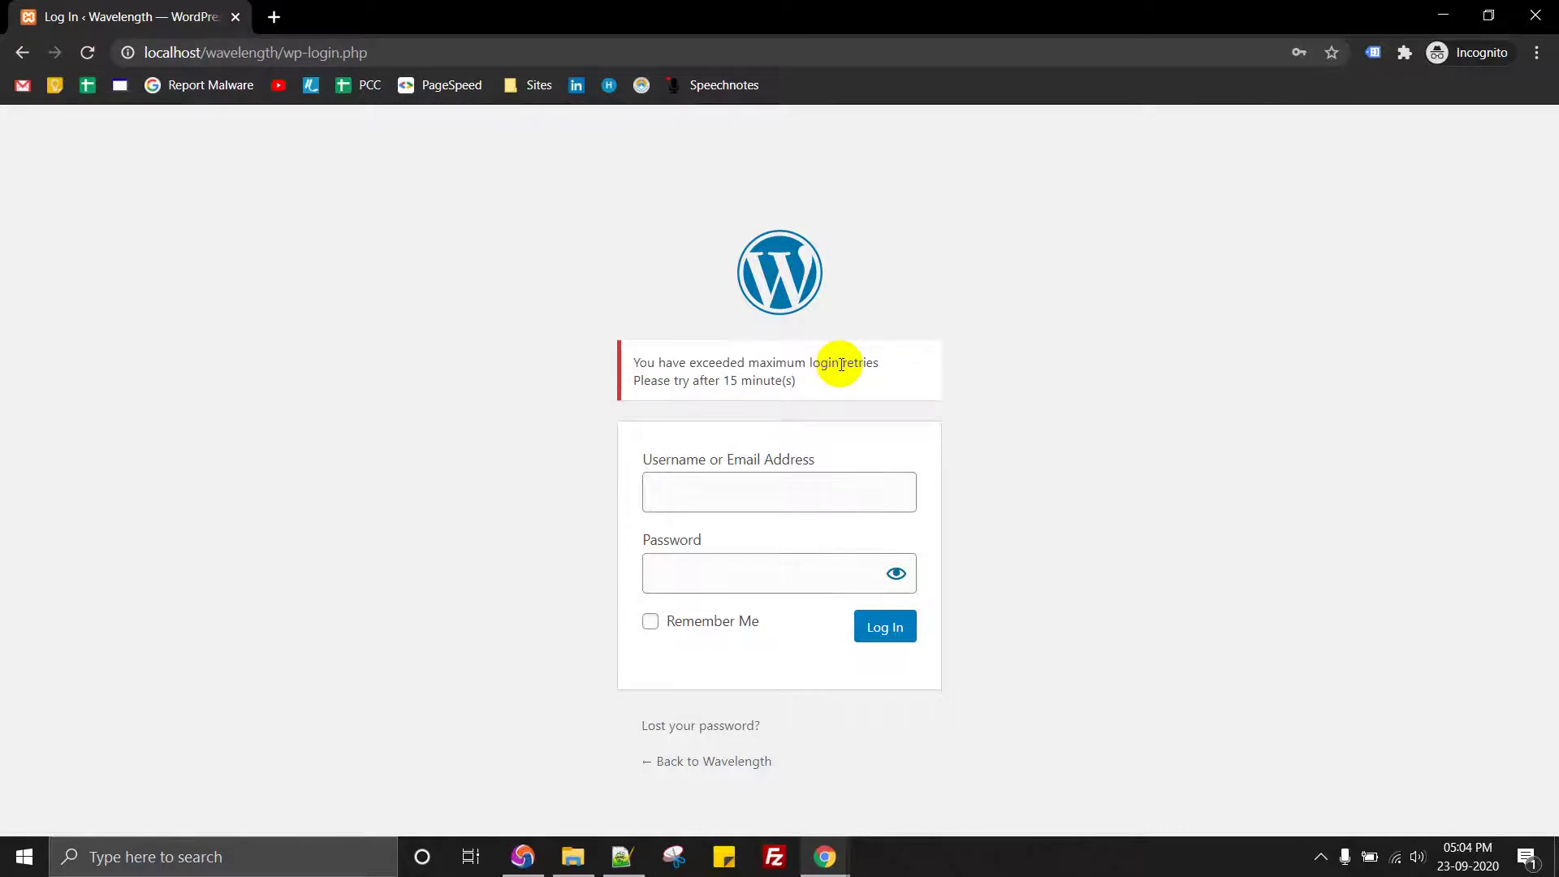
pyautogui.rightClick(815, 89)
pyautogui.click(703, 348)
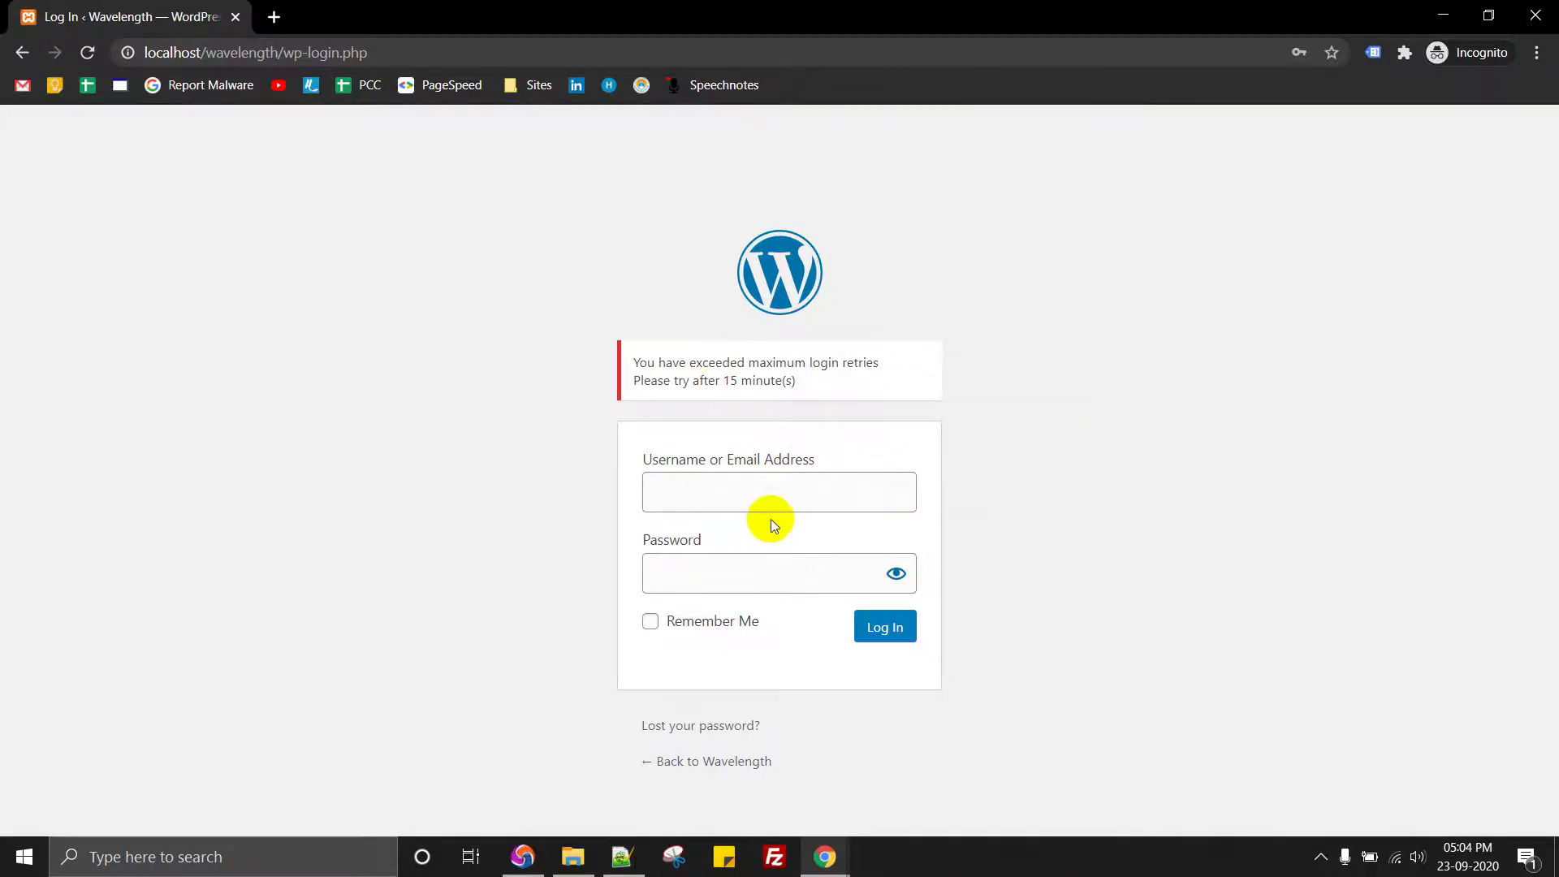
pyautogui.moveTo(633, 380); pyautogui.dragTo(802, 381)
pyautogui.click(787, 378)
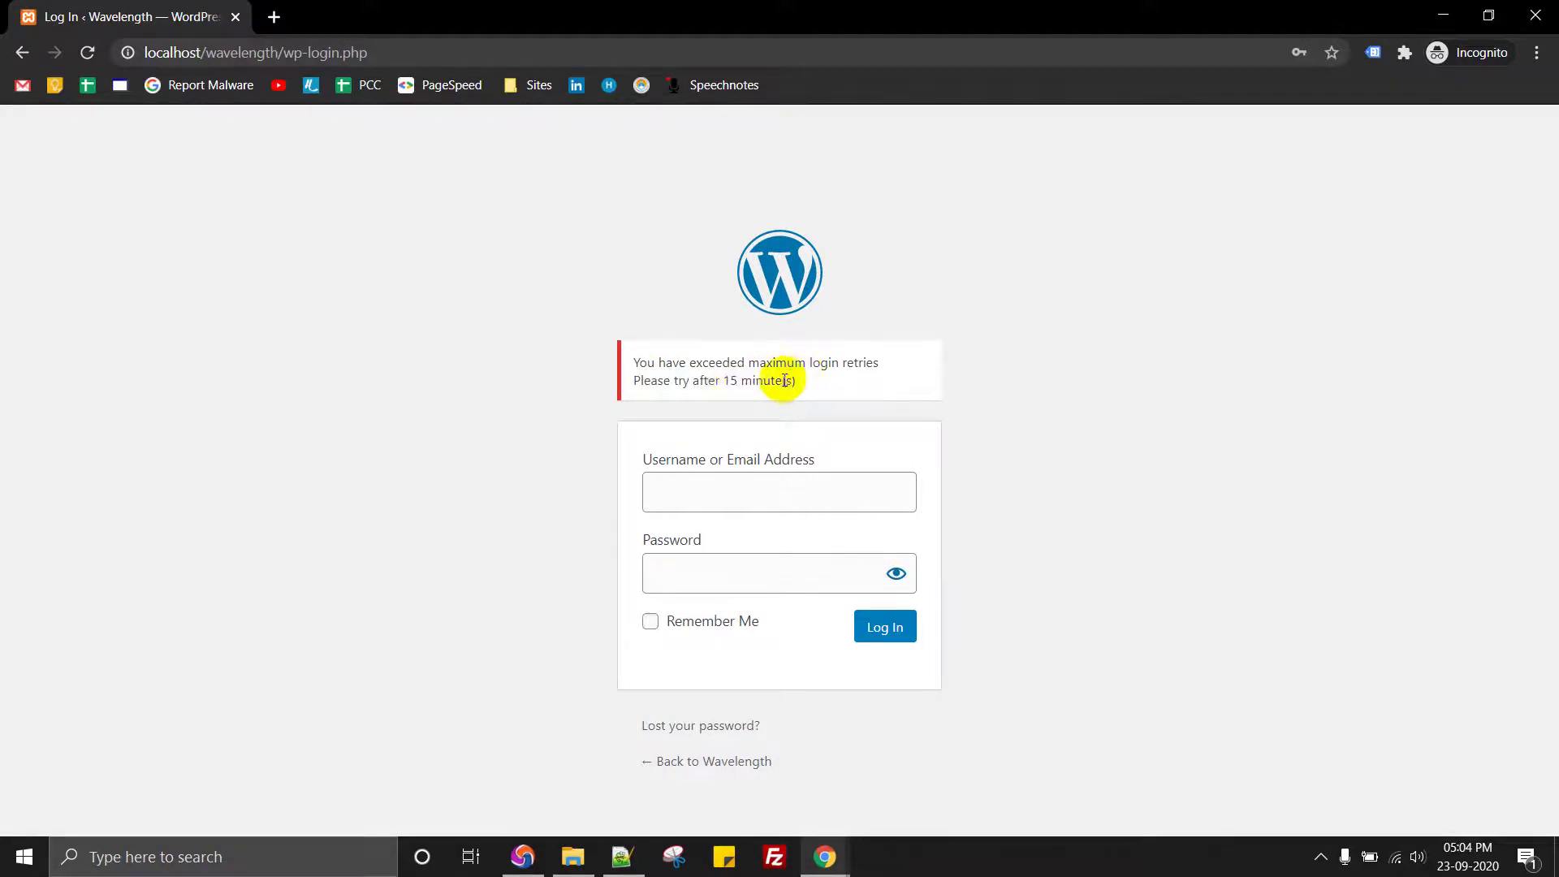
pyautogui.moveTo(635, 380); pyautogui.dragTo(799, 385)
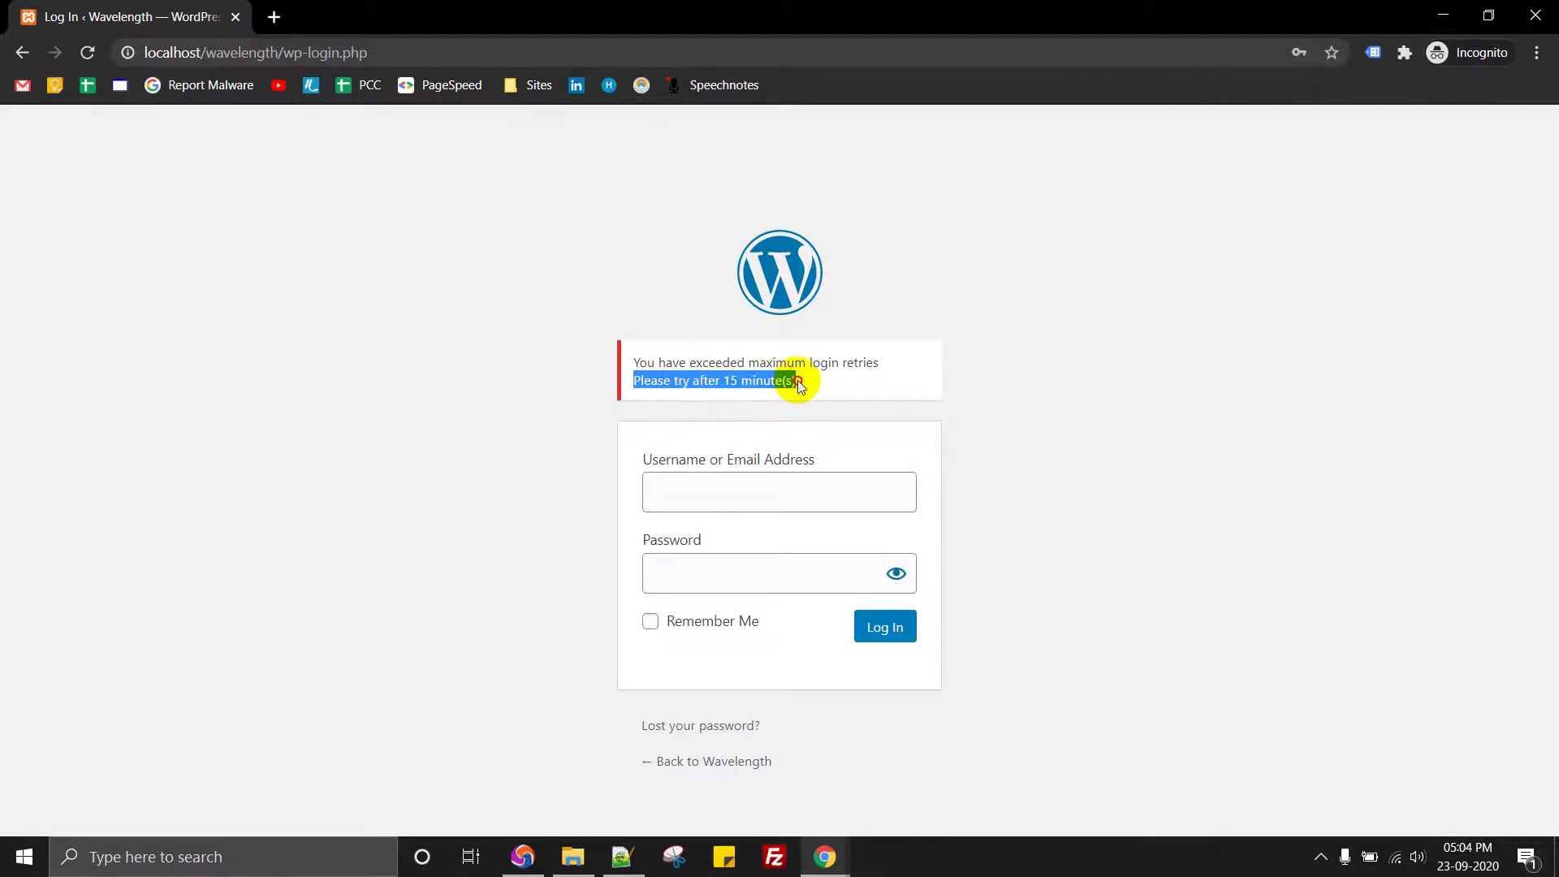
pyautogui.click(802, 362)
pyautogui.tripleClick(802, 362)
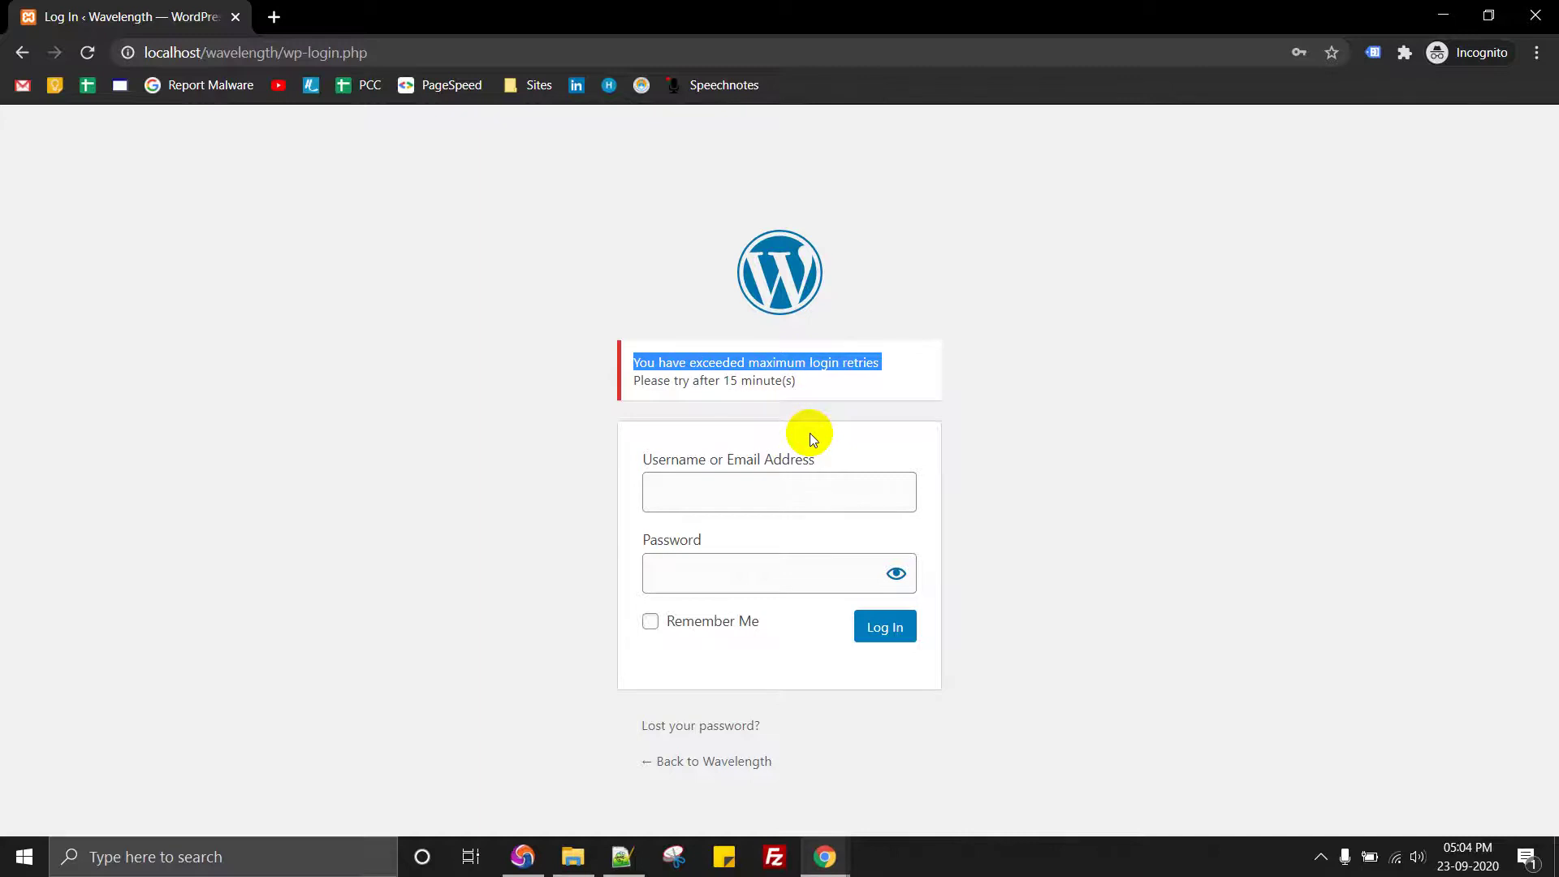
# Step: Attempt another login as 'df' with a wrong password and highlight the 15-minute wait message
pyautogui.click(741, 496)
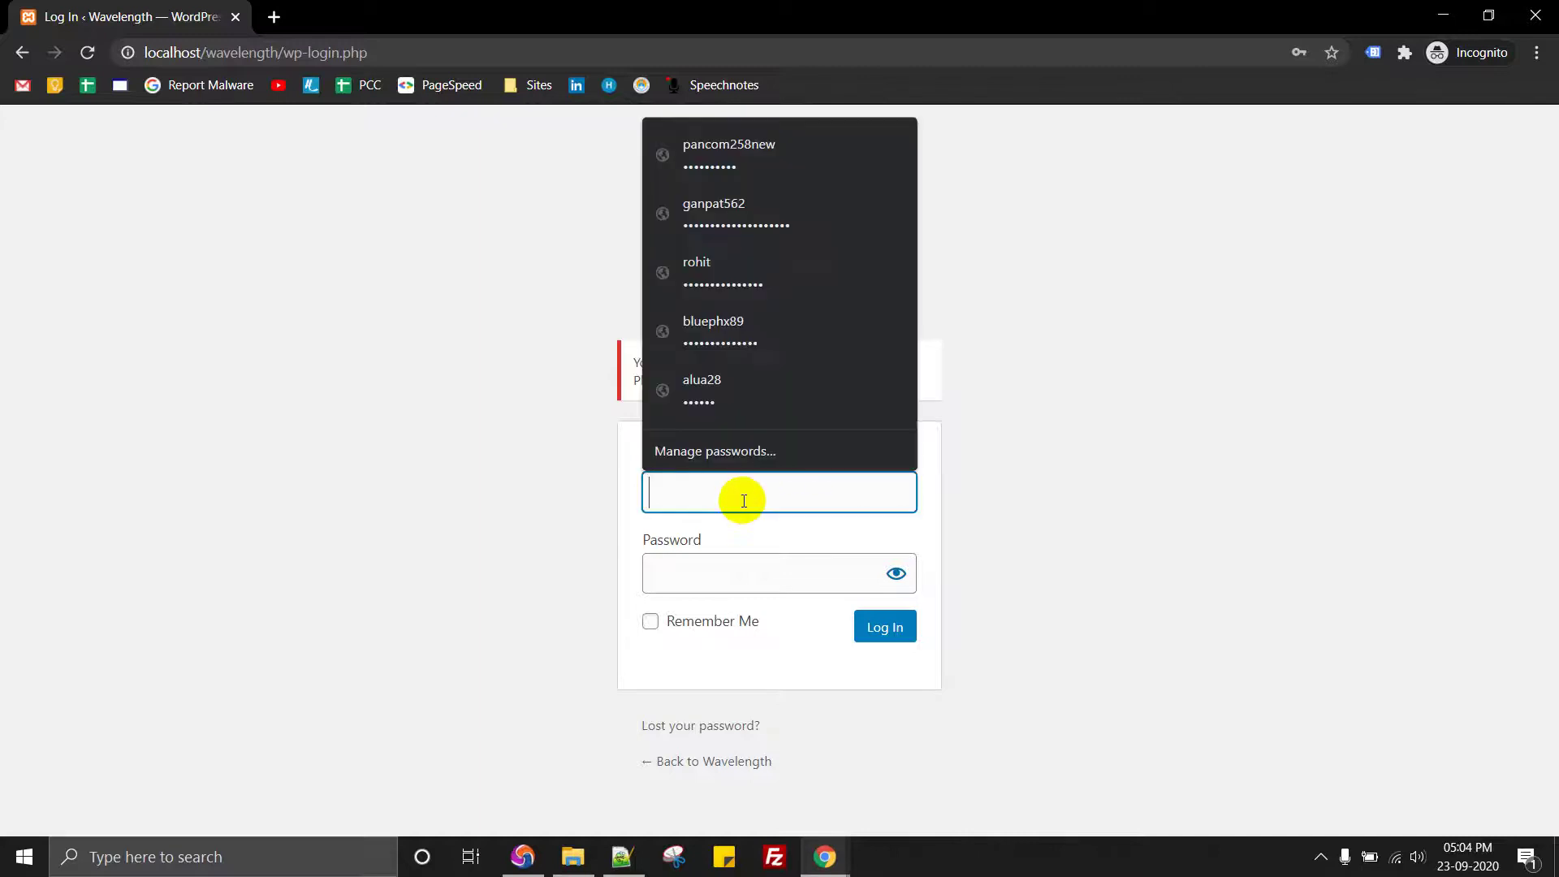
pyautogui.write('df')
pyautogui.click(699, 578)
pyautogui.write('dfdfdf')
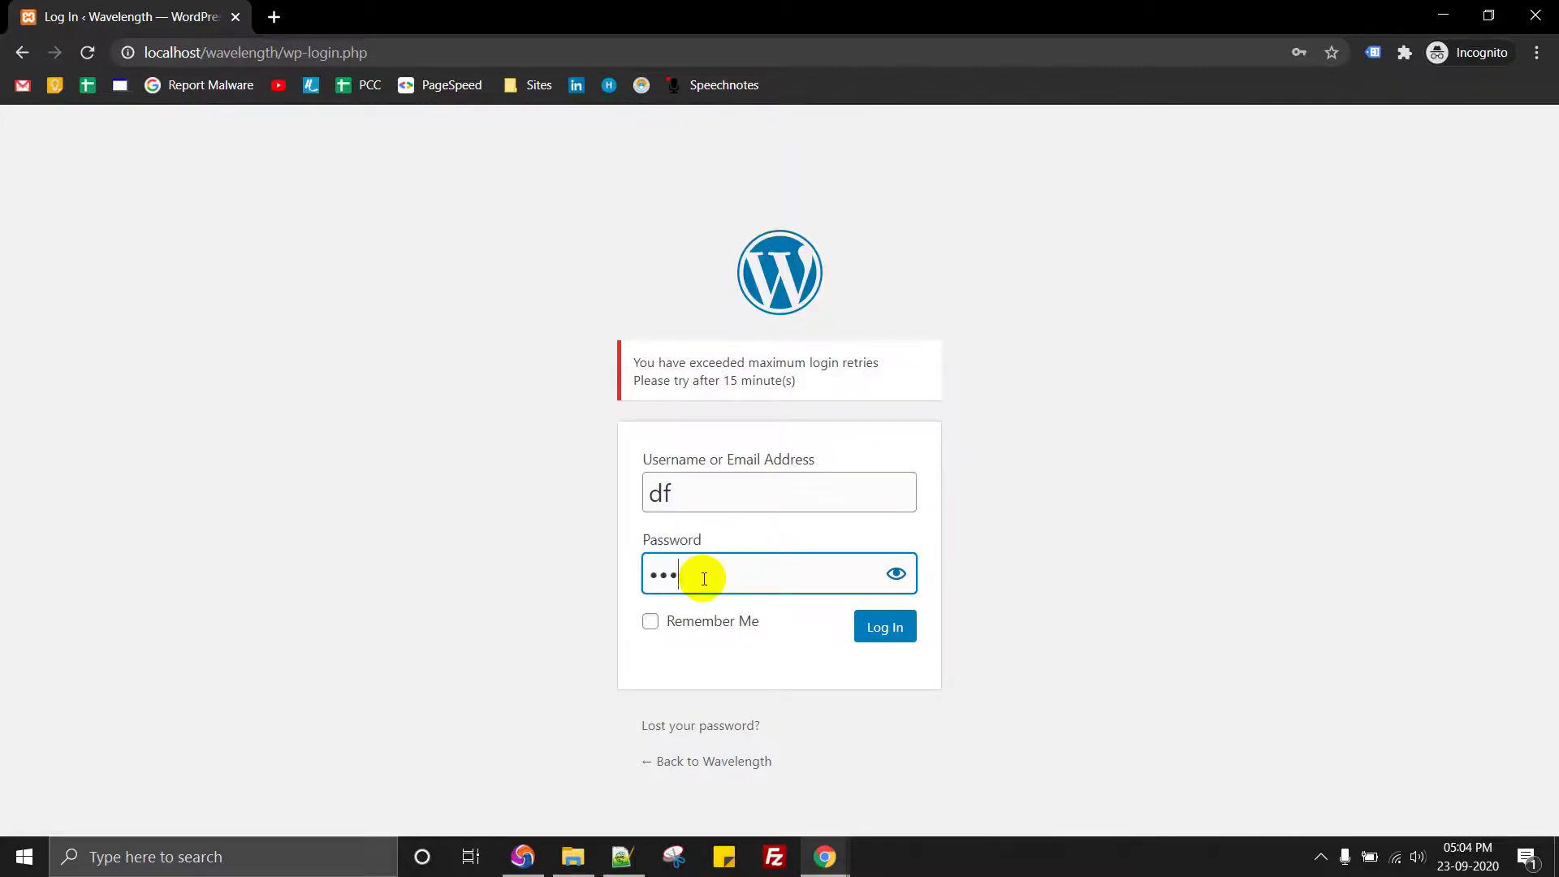
pyautogui.click(876, 632)
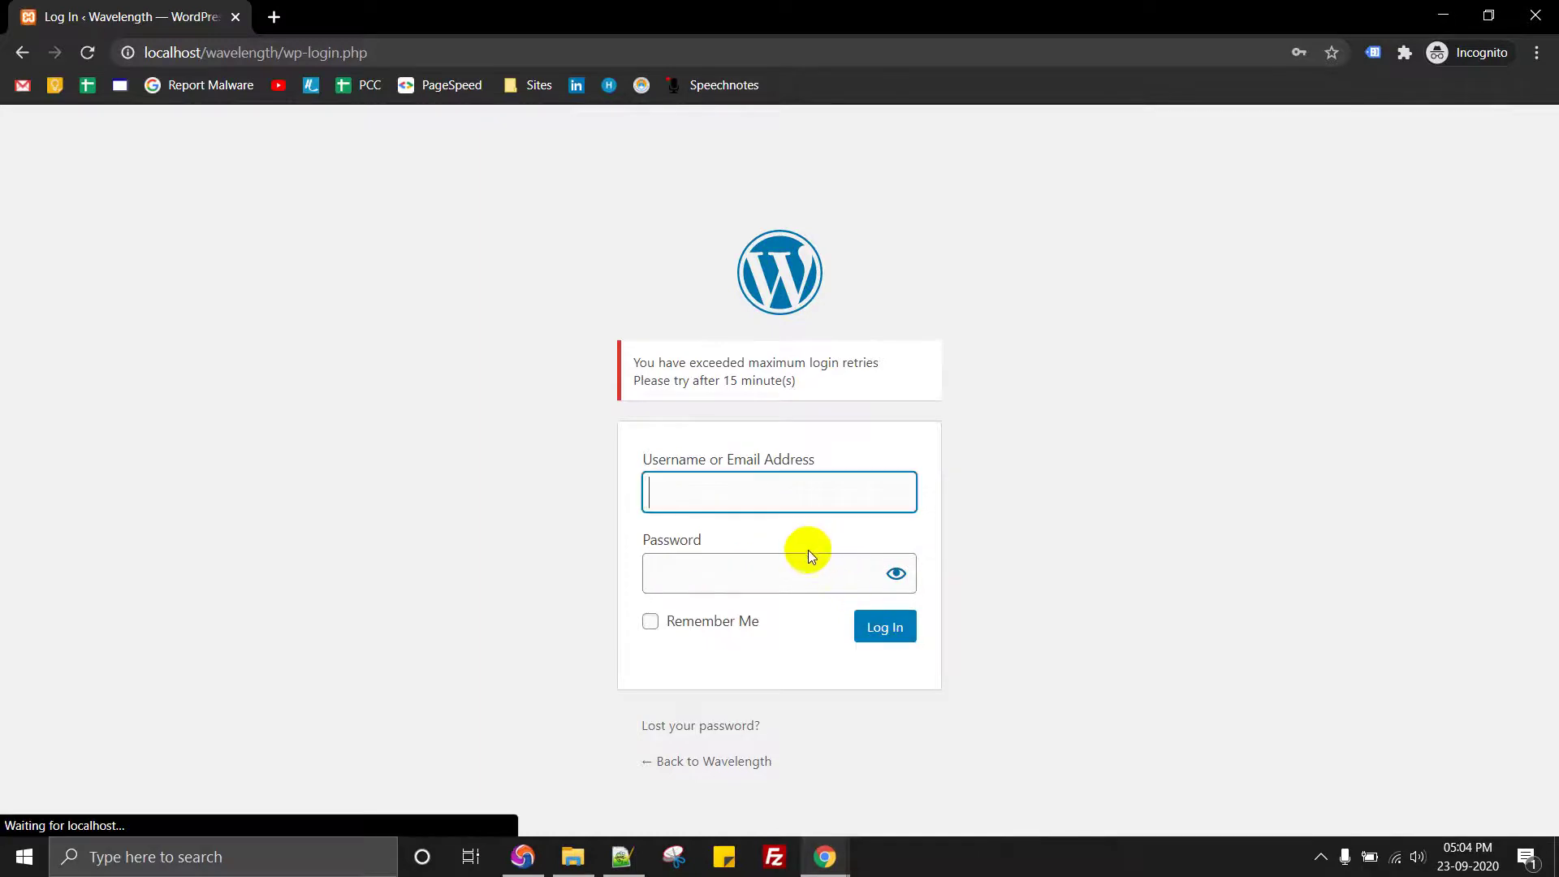
pyautogui.tripleClick(686, 389)
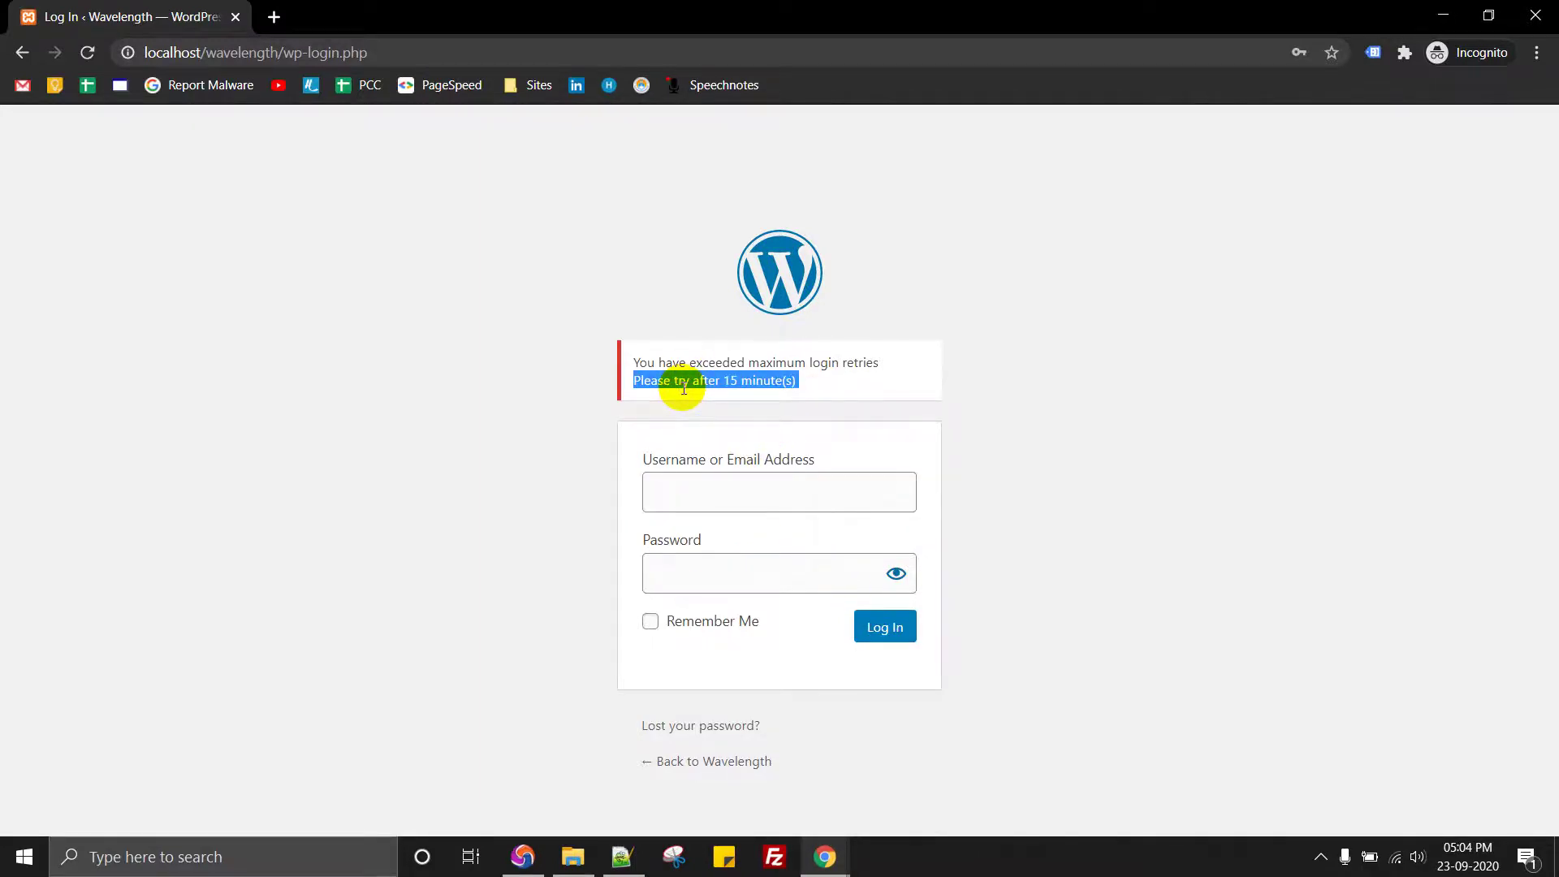
# Step: In the admin browser, open the Loginizer Security dashboard, then the Wavelength front-page tab
pyautogui.hotkey('alt', 'Tab')
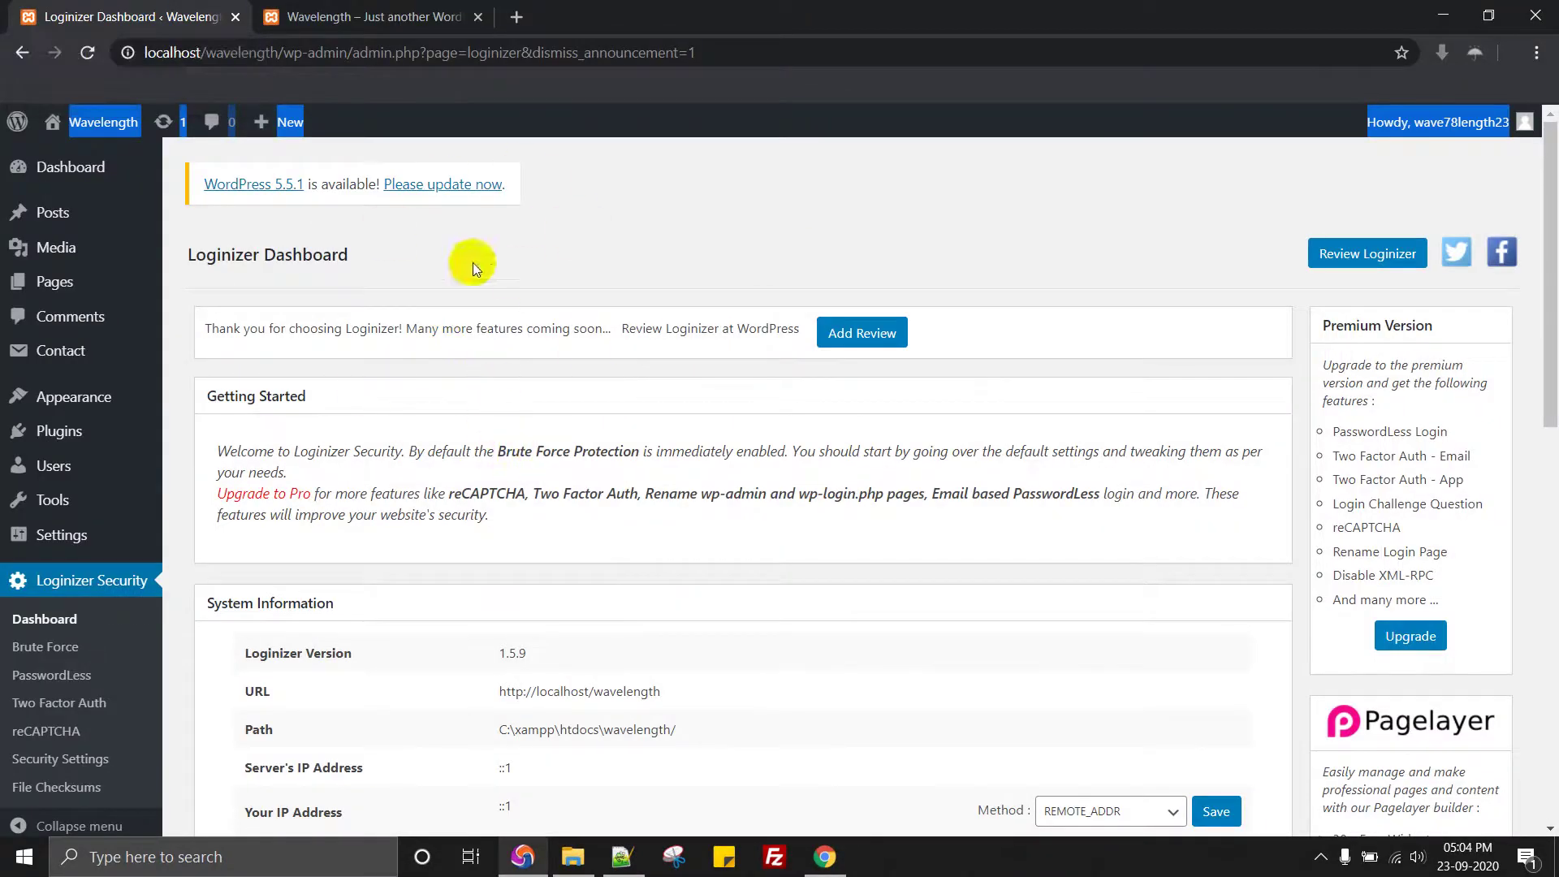
pyautogui.click(132, 580)
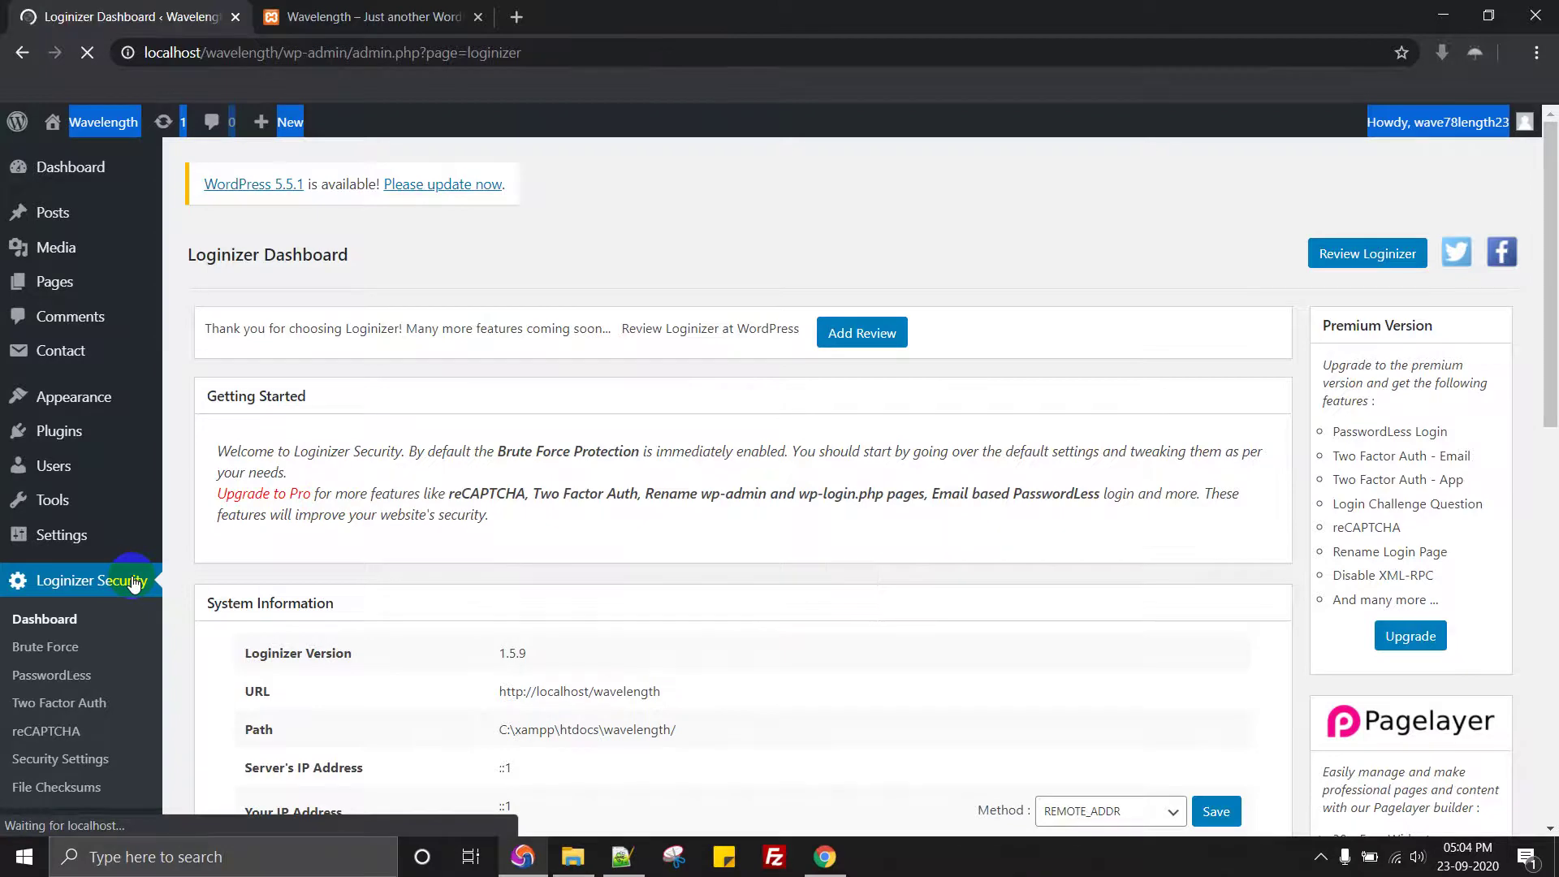
pyautogui.scroll(-3, 487, 439)
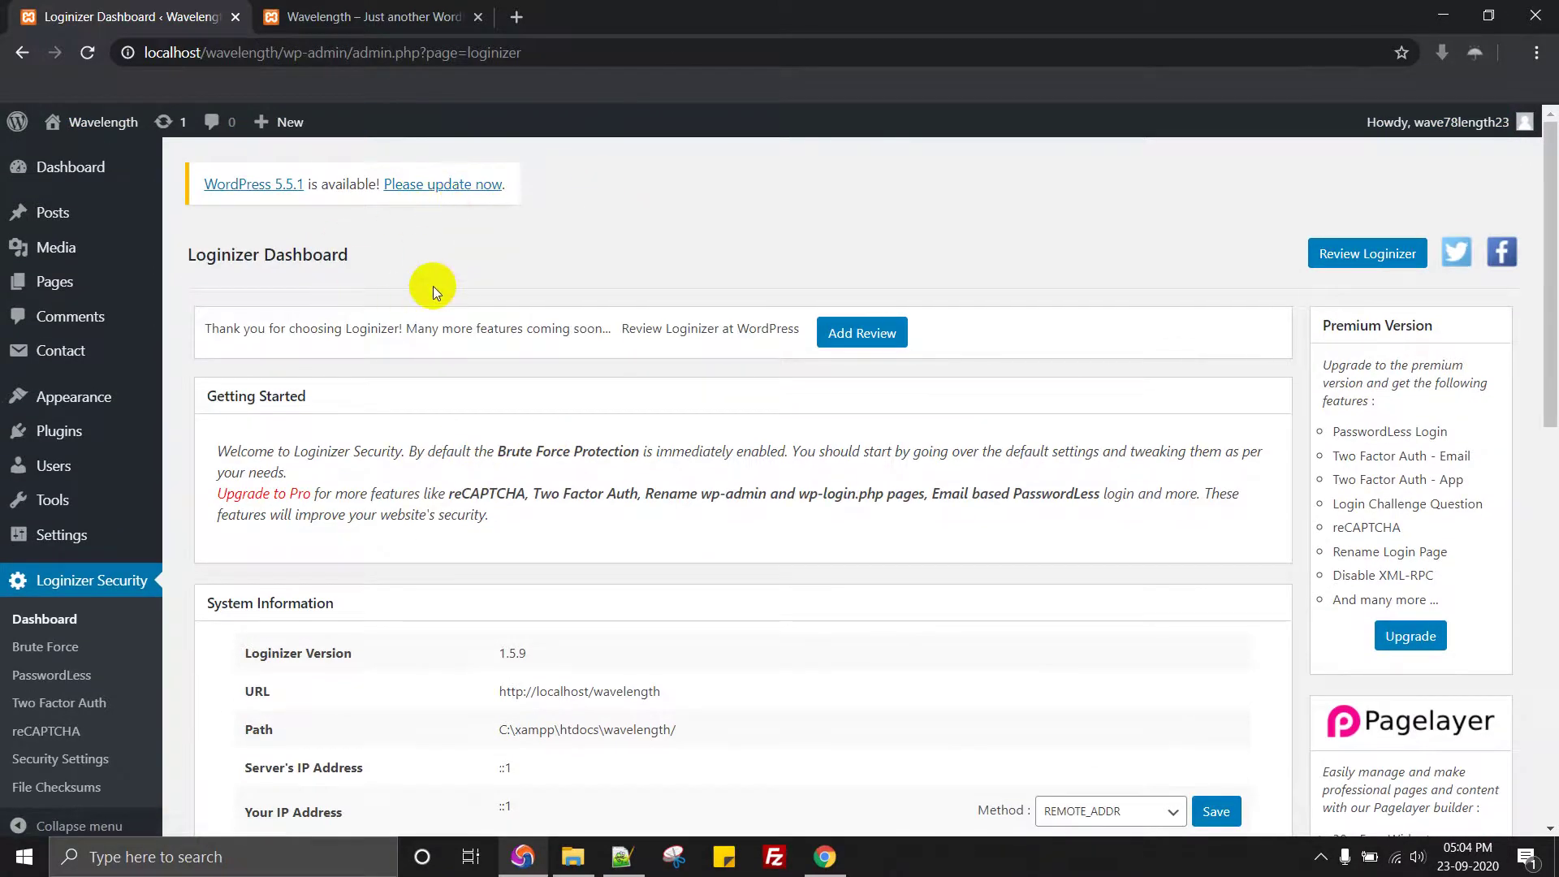
pyautogui.click(349, 8)
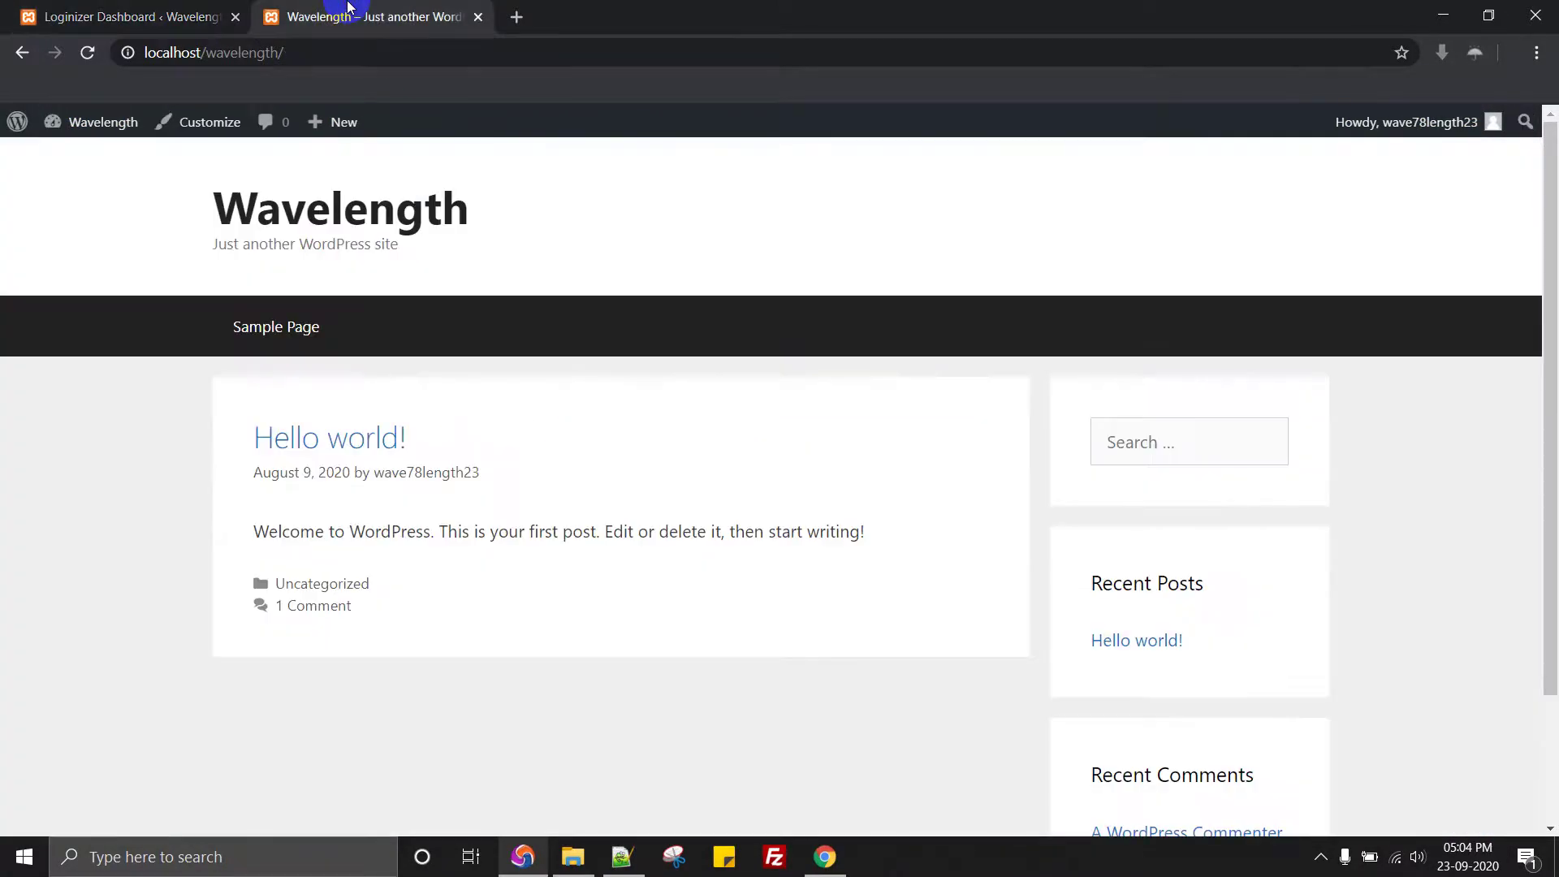